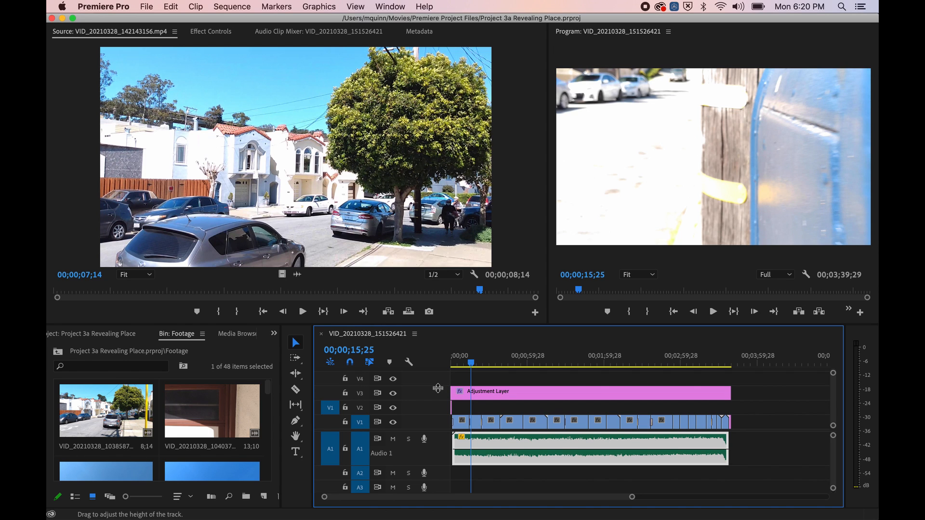
# - View the Footage bin in Freeform View, and show the project's root contents in List View
pyautogui.click(120, 412)
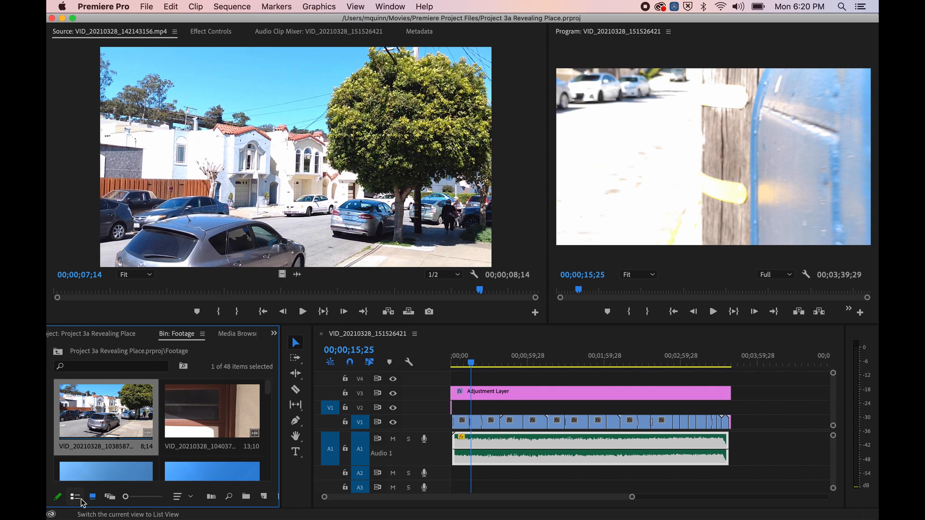
pyautogui.click(110, 498)
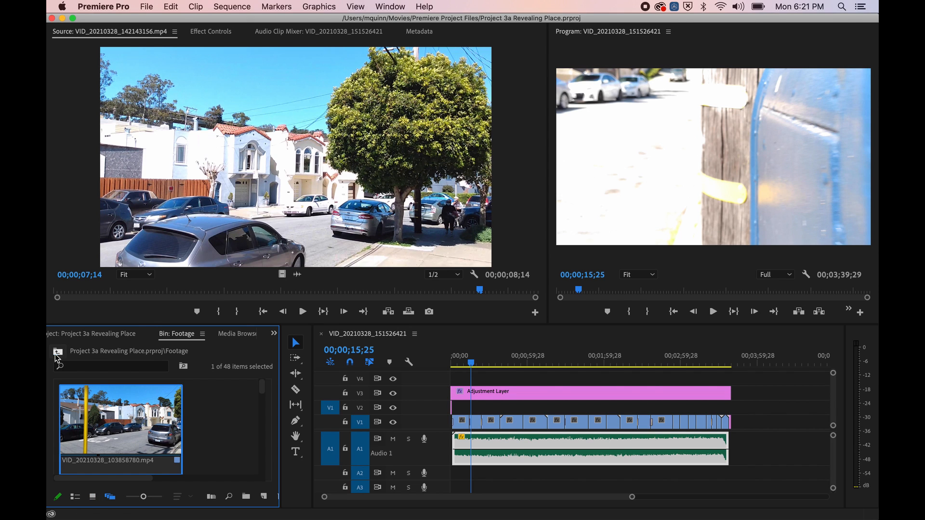
pyautogui.click(93, 335)
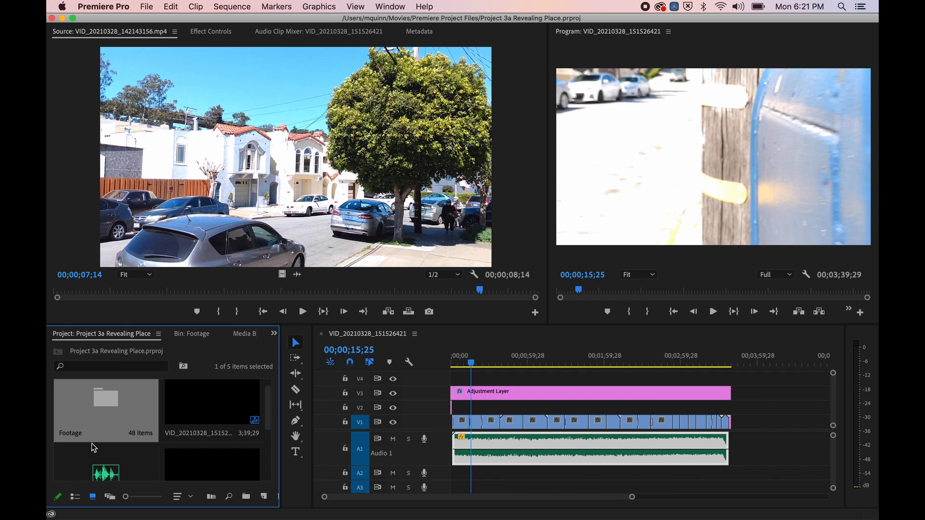
pyautogui.scroll(1, 92, 442)
pyautogui.click(74, 497)
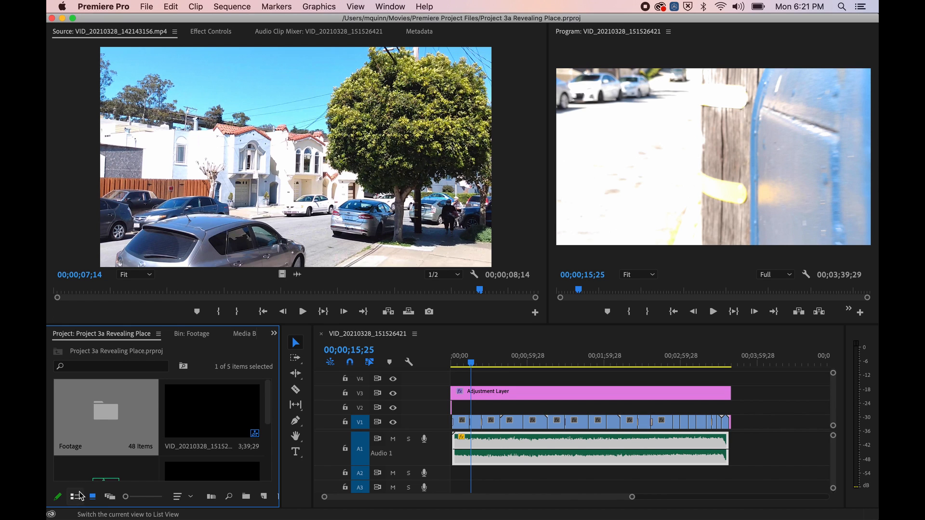
pyautogui.click(75, 497)
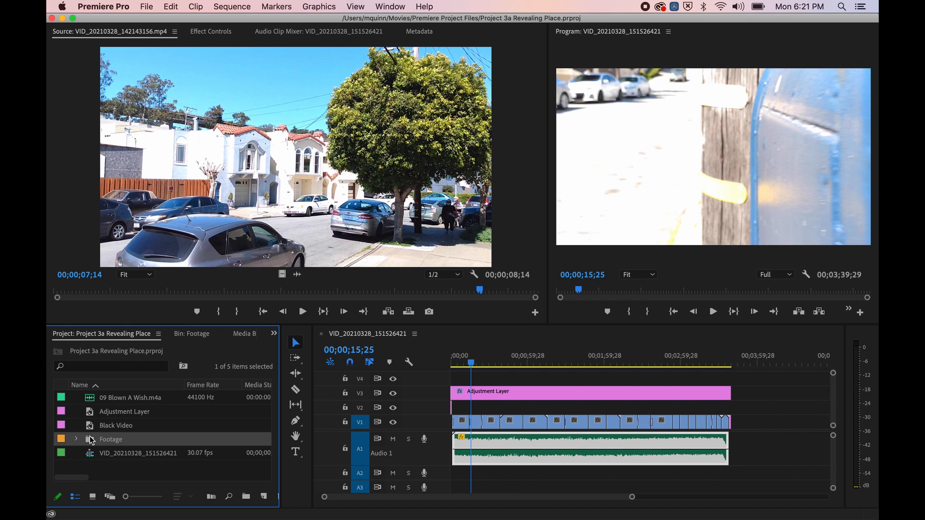
# - Expand and collapse the Footage bin, and select the sequence, Black Video, Adjustment Layer and 09 Blown A Wish.m4a items one after another
pyautogui.click(76, 440)
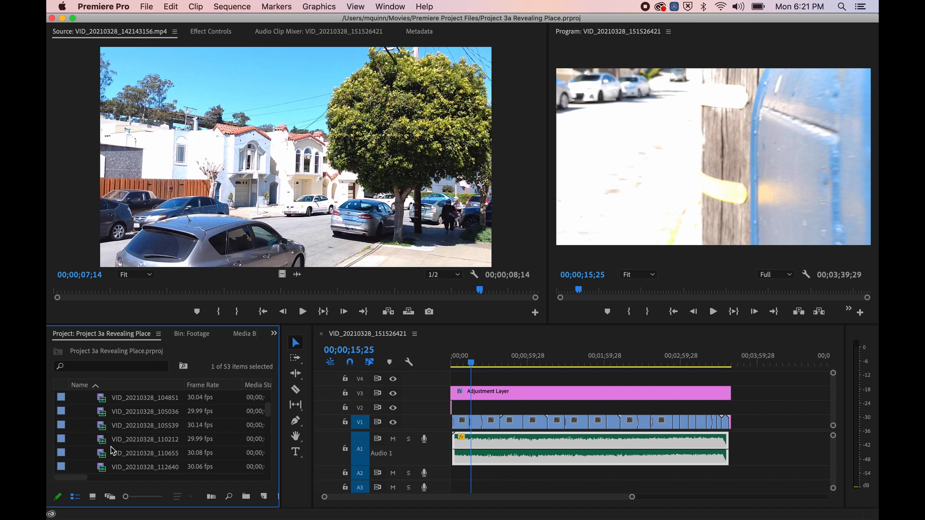
pyautogui.click(76, 440)
pyautogui.click(116, 453)
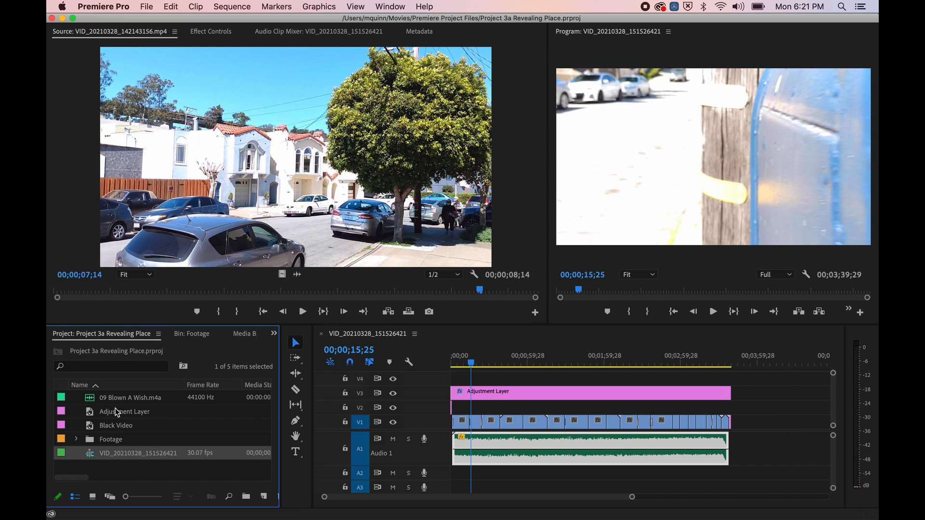
pyautogui.click(116, 427)
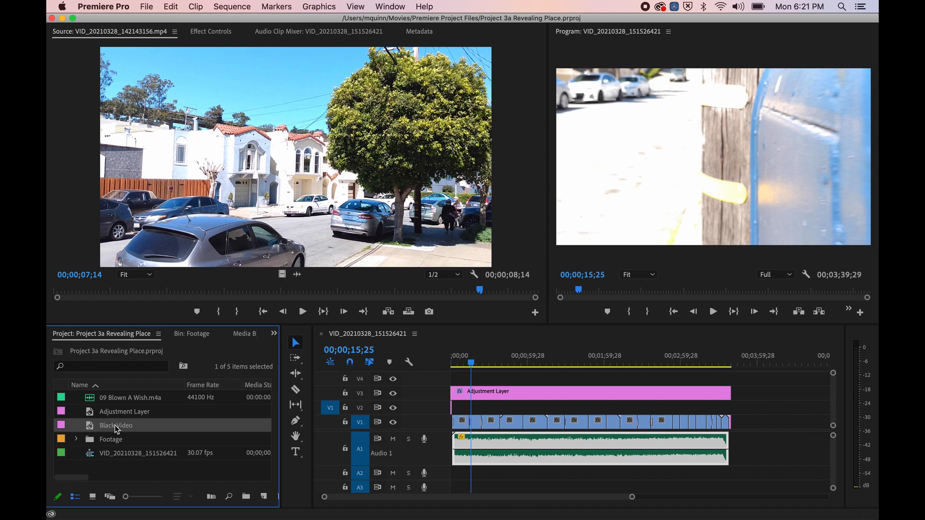
pyautogui.click(115, 416)
pyautogui.click(116, 428)
pyautogui.click(117, 403)
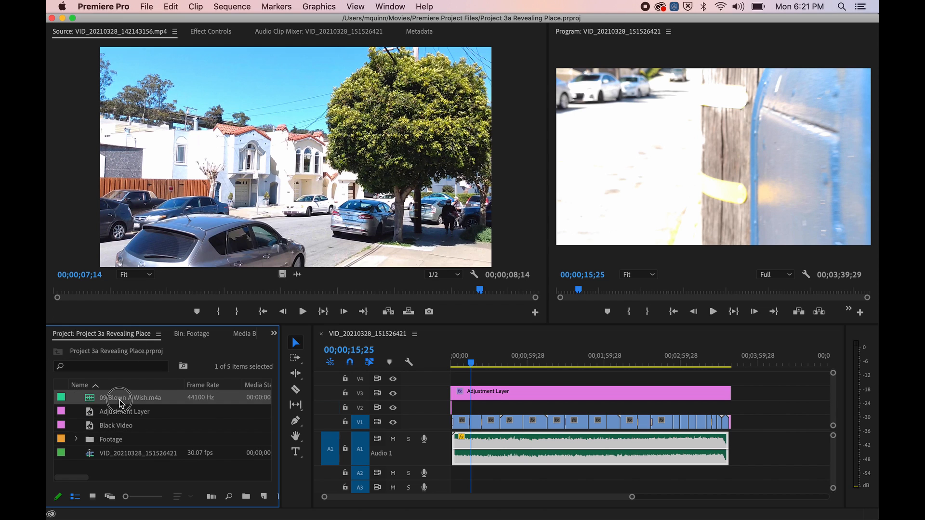
# - Compare the project's root contents in Icon View and Freeform View, finishing in Icon View
pyautogui.click(92, 498)
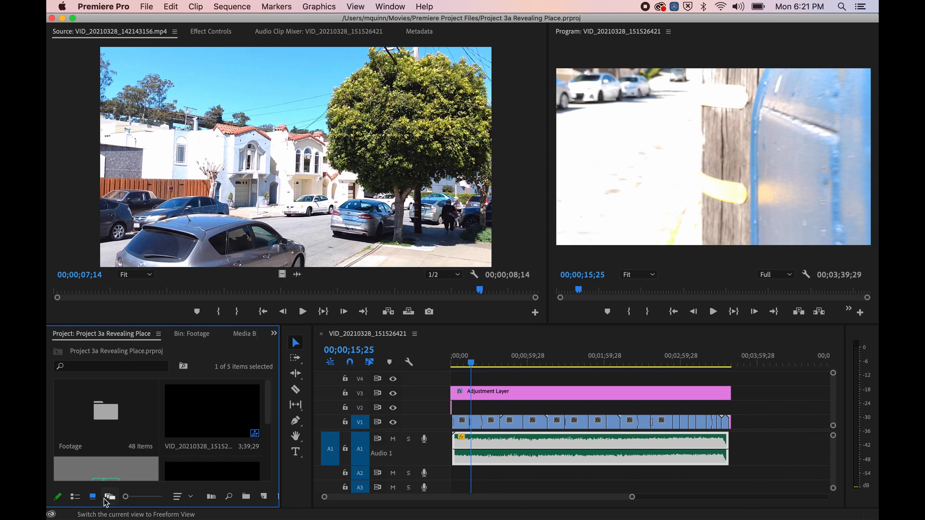
pyautogui.click(111, 501)
pyautogui.scroll(-3, 140, 434)
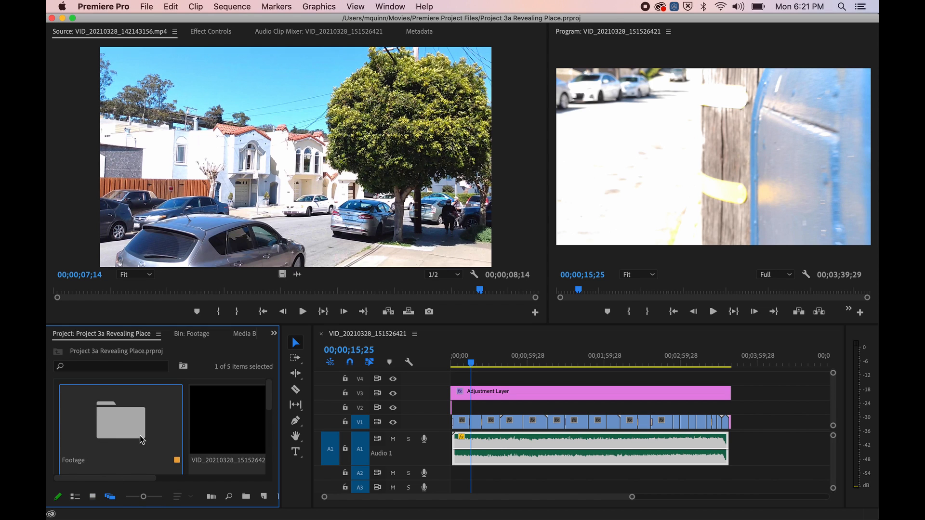
pyautogui.scroll(3, 186, 437)
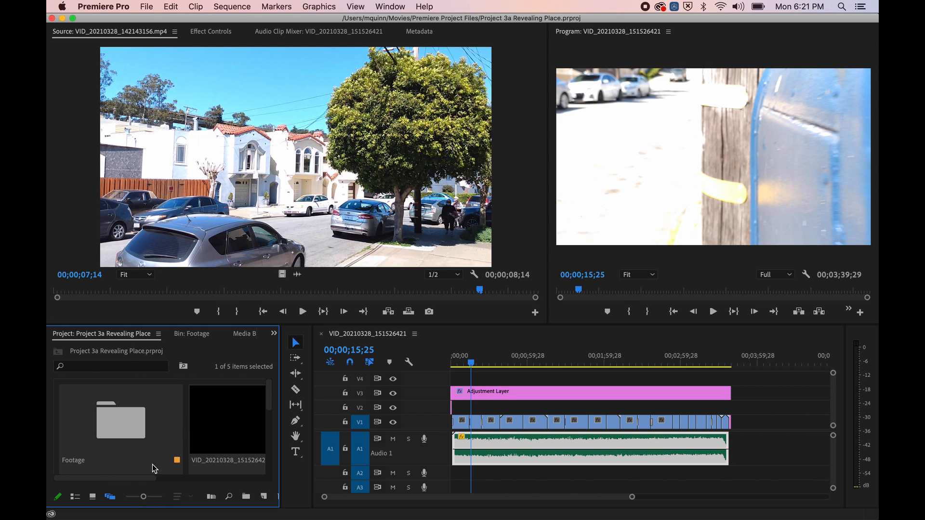
pyautogui.click(92, 497)
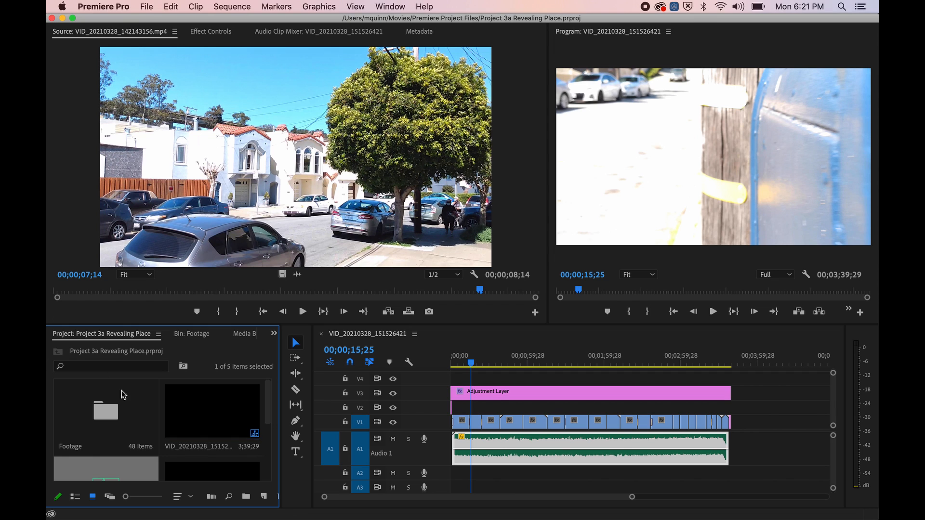
# - Open the Footage bin and browse its clips in Freeform View and Icon View with the smallest thumbnail size
pyautogui.doubleClick(101, 424)
pyautogui.scroll(-3, 164, 443)
pyautogui.moveTo(144, 497); pyautogui.dragTo(126, 497)
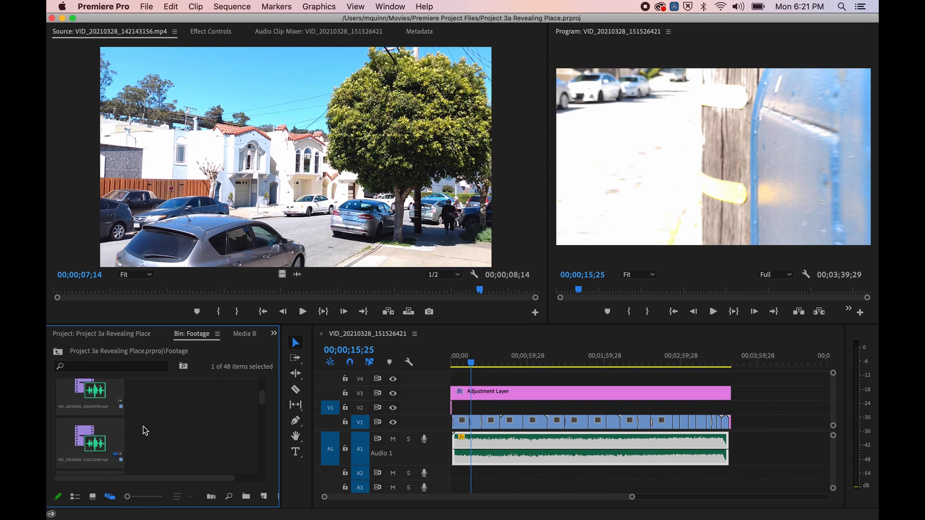
pyautogui.click(92, 497)
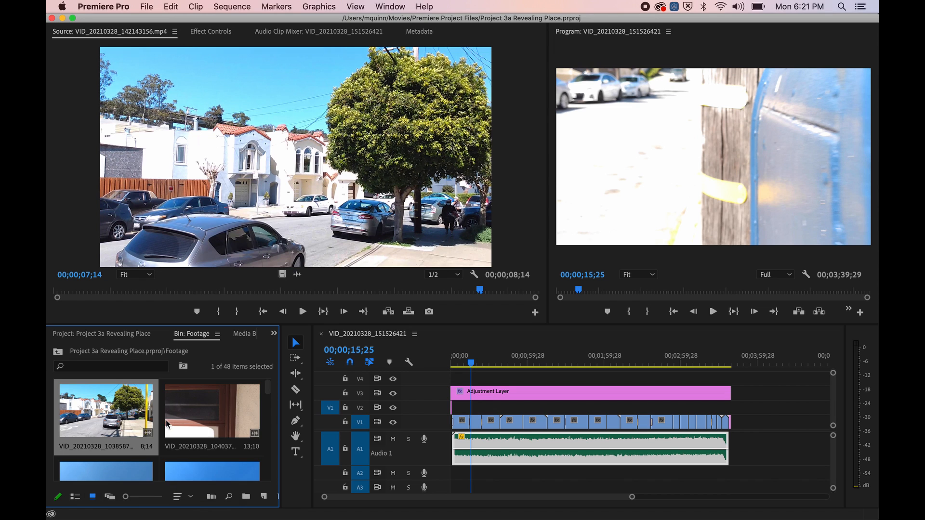
pyautogui.scroll(-5, 167, 424)
pyautogui.moveTo(127, 497)
pyautogui.mouseDown()
pyautogui.moveTo(141, 497)
pyautogui.moveTo(120, 497)
pyautogui.mouseUp()
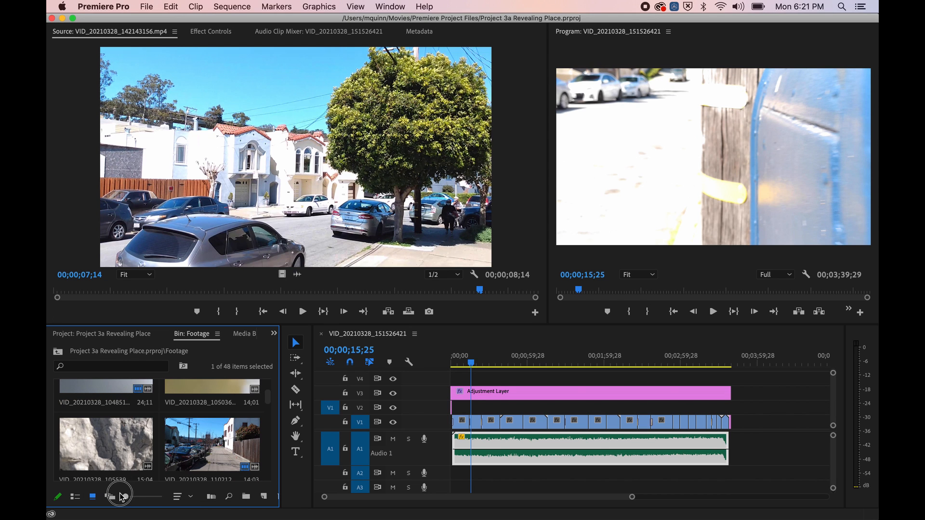
pyautogui.scroll(-6, 81, 396)
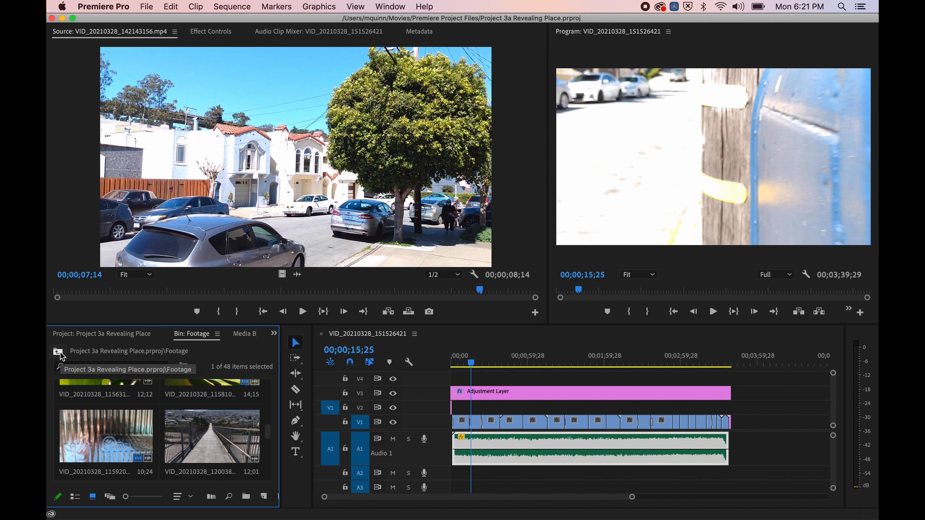
# - Return to the project's root level and display its contents in List View and Icon View
pyautogui.click(57, 353)
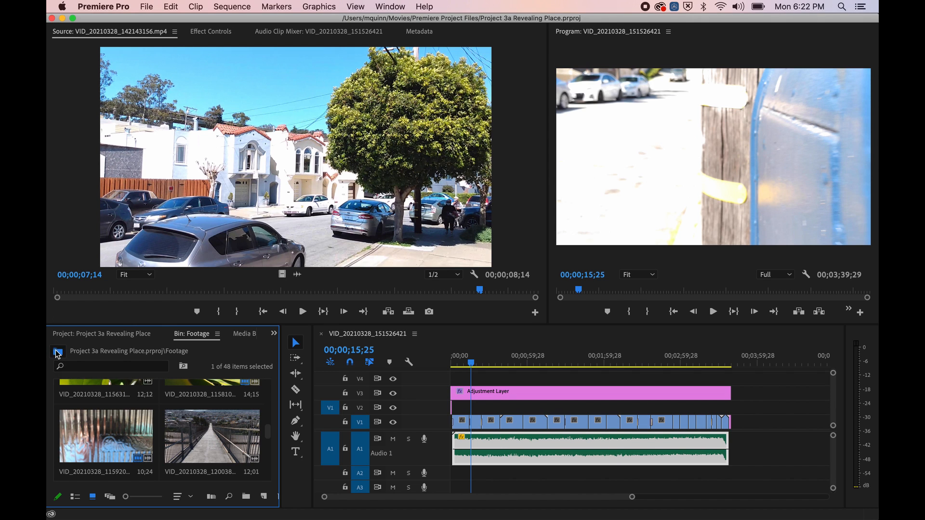
pyautogui.click(75, 497)
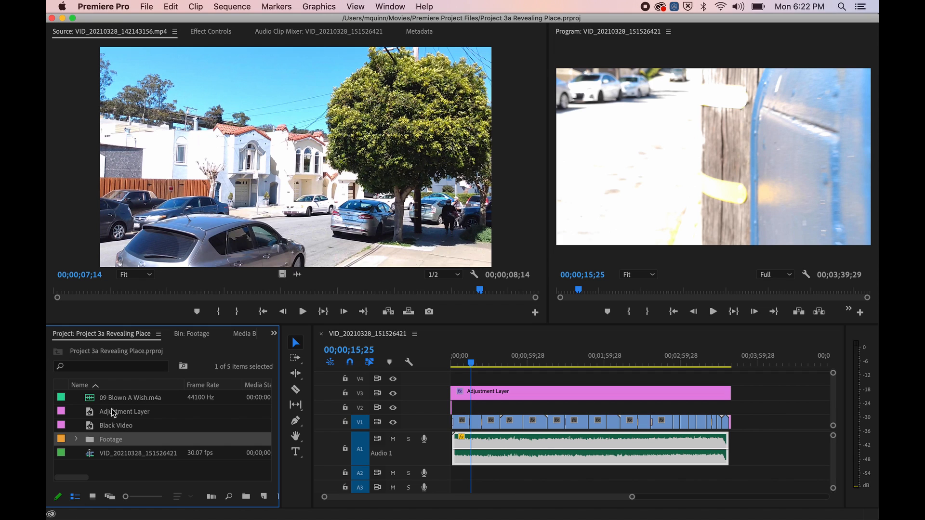
pyautogui.click(92, 497)
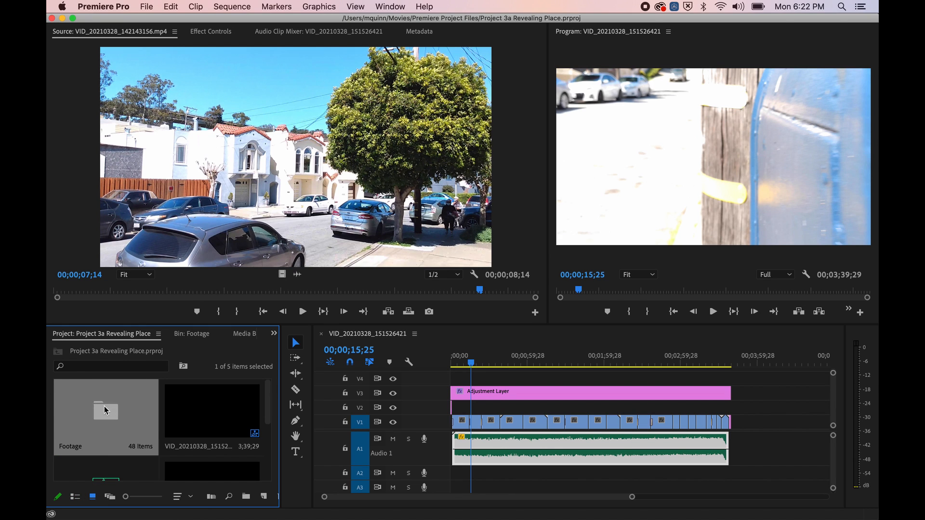
# - Open the Footage bin and load clip VID_20210328_103858780.mp4 into the Source Monitor
pyautogui.doubleClick(106, 410)
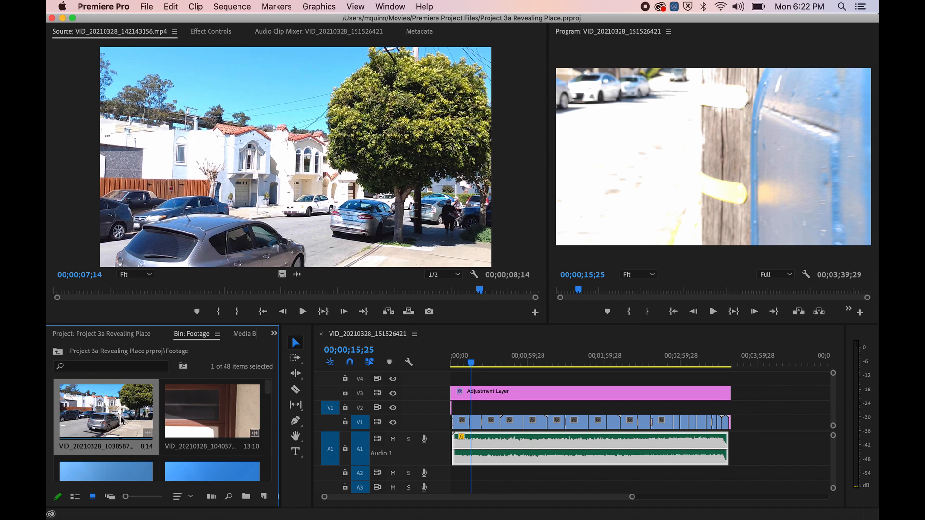
pyautogui.click(201, 405)
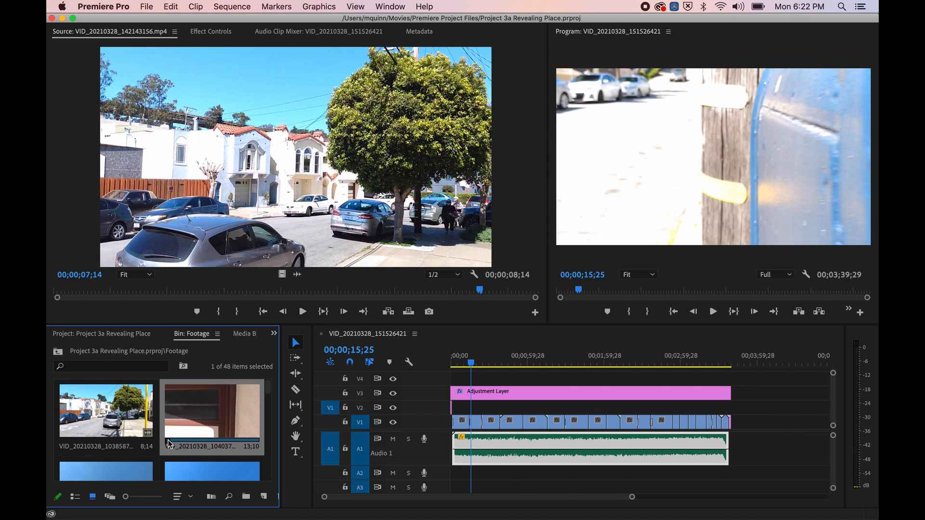
pyautogui.moveTo(169, 448)
pyautogui.mouseDown()
pyautogui.moveTo(248, 441)
pyautogui.moveTo(176, 437)
pyautogui.moveTo(248, 440)
pyautogui.moveTo(161, 440)
pyautogui.mouseUp()
pyautogui.click(110, 420)
pyautogui.doubleClick(110, 420)
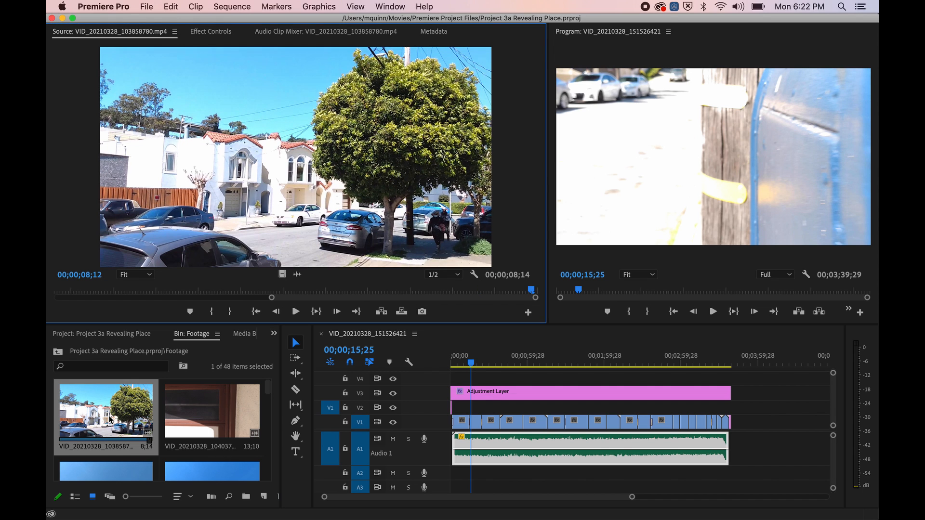
# - Load clip VID_20210328_140614307.mp4 into the Source Monitor and play it from 00;00;00;26
pyautogui.scroll(-3, 144, 421)
pyautogui.doubleClick(106, 418)
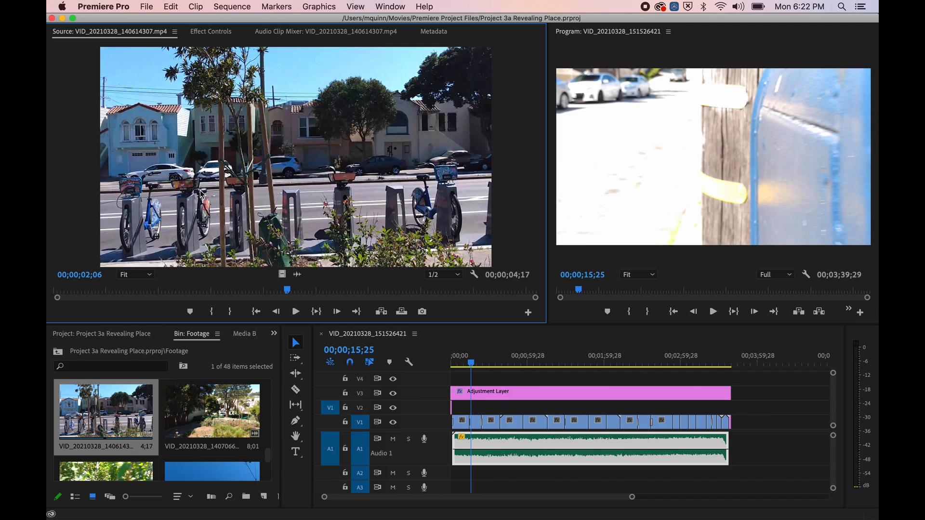
pyautogui.moveTo(286, 295); pyautogui.dragTo(147, 297)
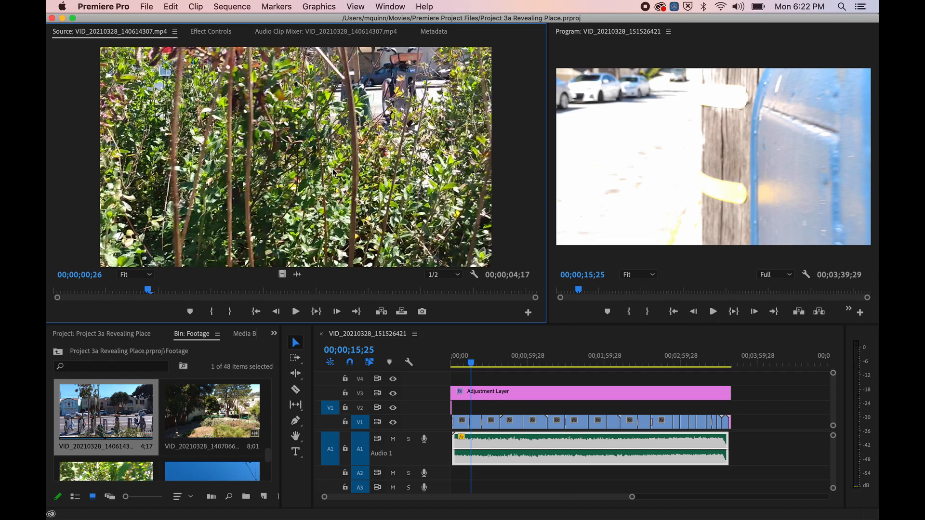
pyautogui.click(296, 312)
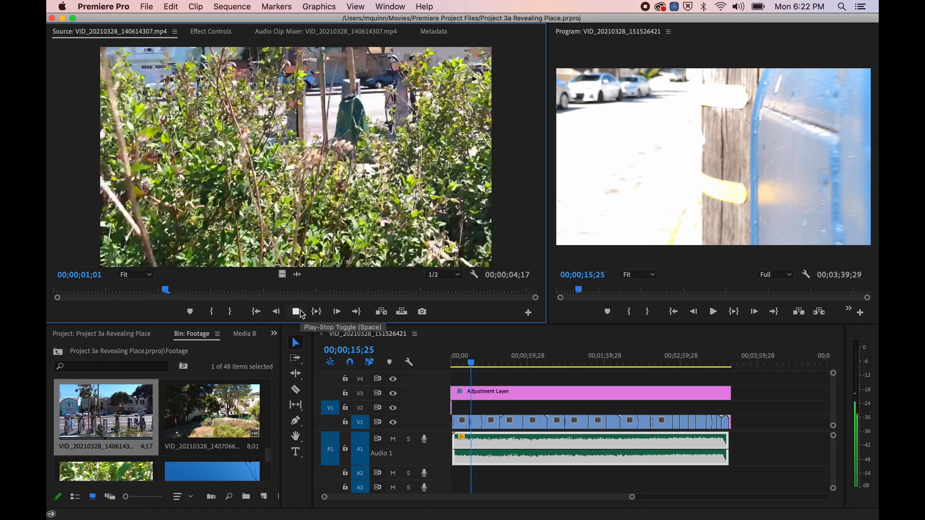
pyautogui.click(296, 312)
# - Scrub back and forth through the source clip and park its playhead at 00;00;01;19
pyautogui.moveTo(377, 298); pyautogui.dragTo(354, 299)
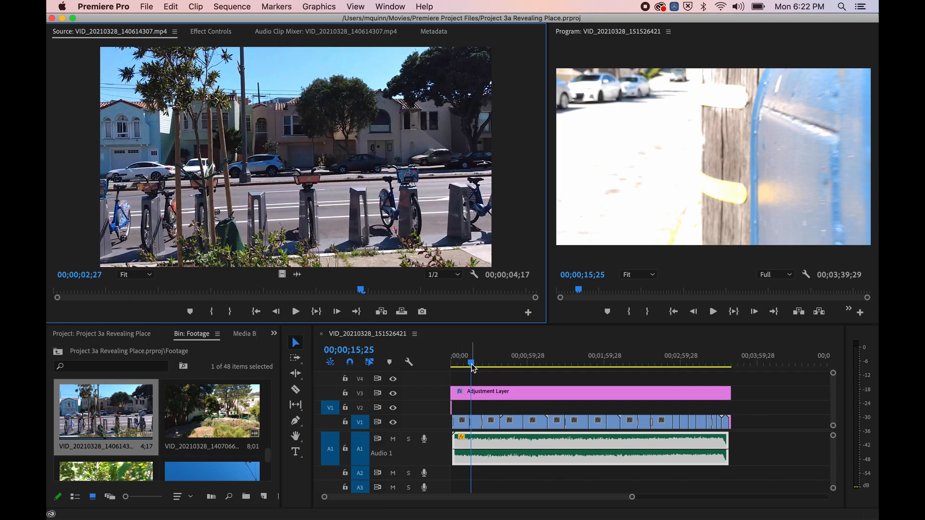
pyautogui.moveTo(362, 290); pyautogui.dragTo(195, 293)
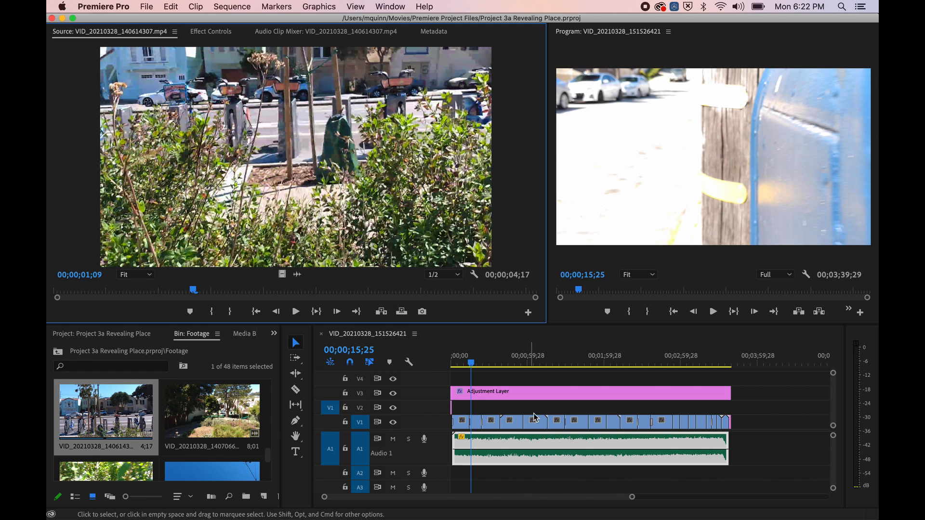
pyautogui.moveTo(193, 292); pyautogui.dragTo(228, 292)
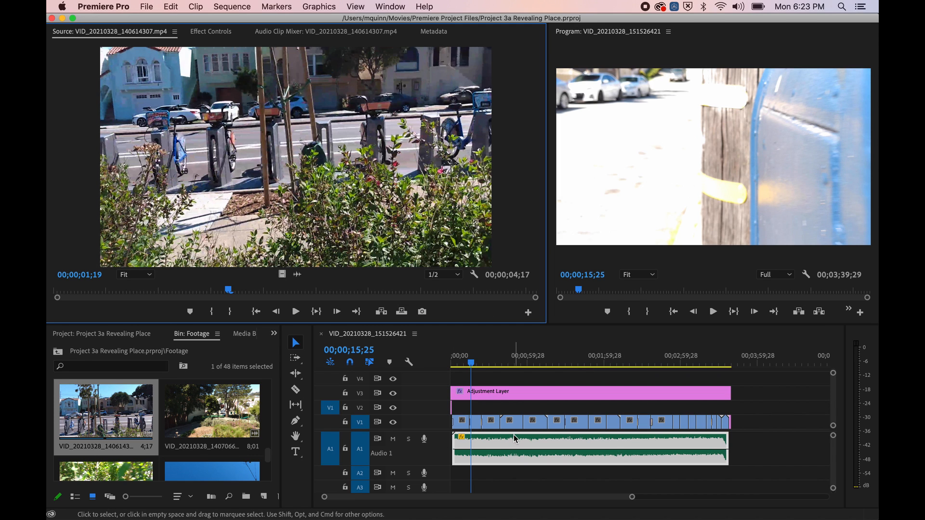
# - Scrub through the edited sequence, park its playhead at 00;00;33;14, and magnify the timeline around that point
pyautogui.click(708, 132)
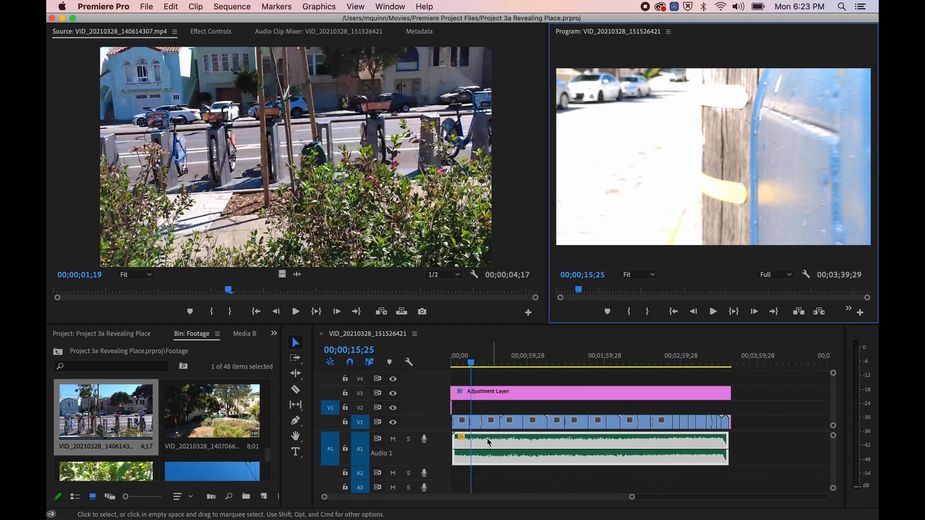
pyautogui.moveTo(471, 363); pyautogui.dragTo(570, 367)
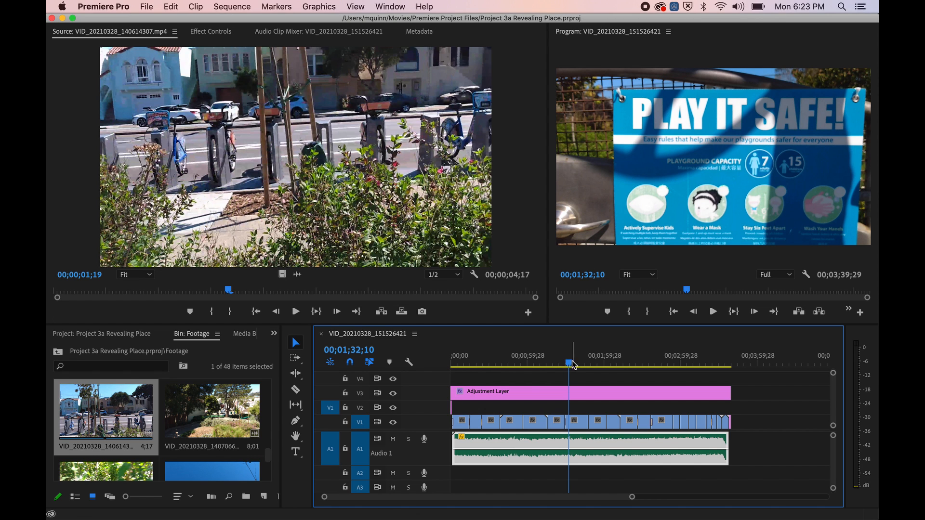
pyautogui.moveTo(566, 370); pyautogui.dragTo(612, 363)
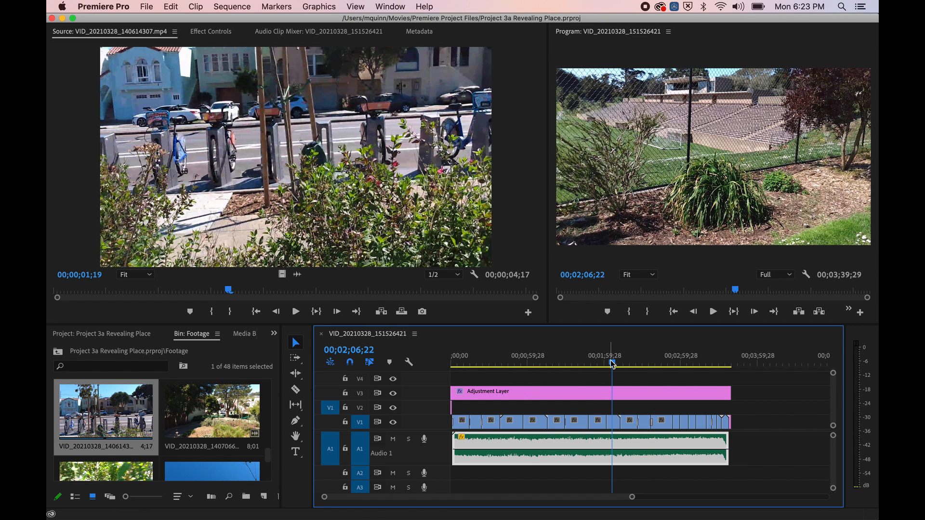
pyautogui.click(520, 364)
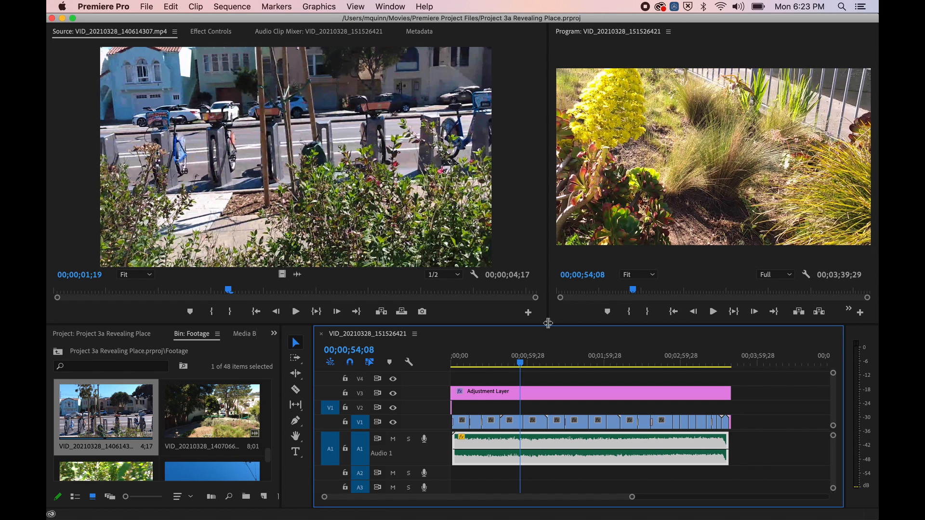
pyautogui.moveTo(520, 364); pyautogui.dragTo(494, 364)
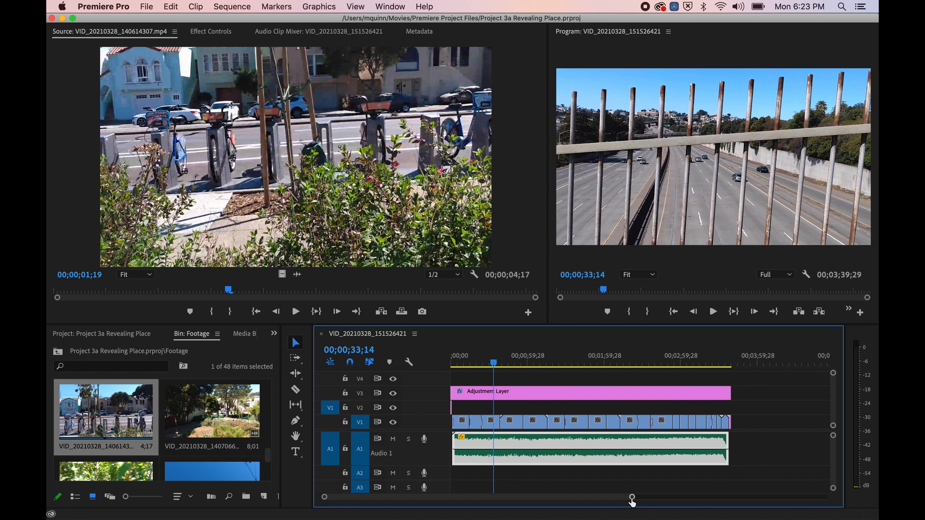
pyautogui.moveTo(632, 497); pyautogui.dragTo(510, 498)
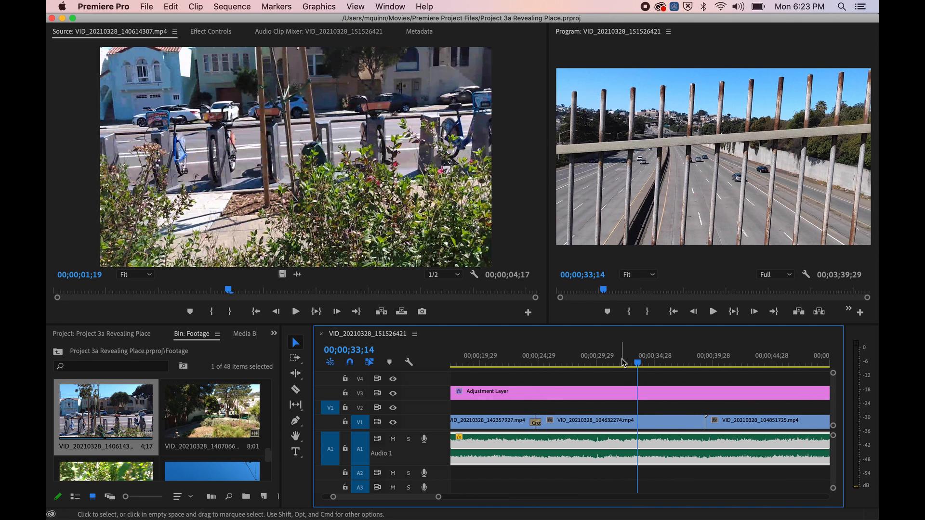
# - Scrub back to the cut between clips VID_20210328_142357927.mp4 and VID_20210328_104632274.mp4 and play the crossing repeatedly
pyautogui.moveTo(638, 365); pyautogui.dragTo(528, 365)
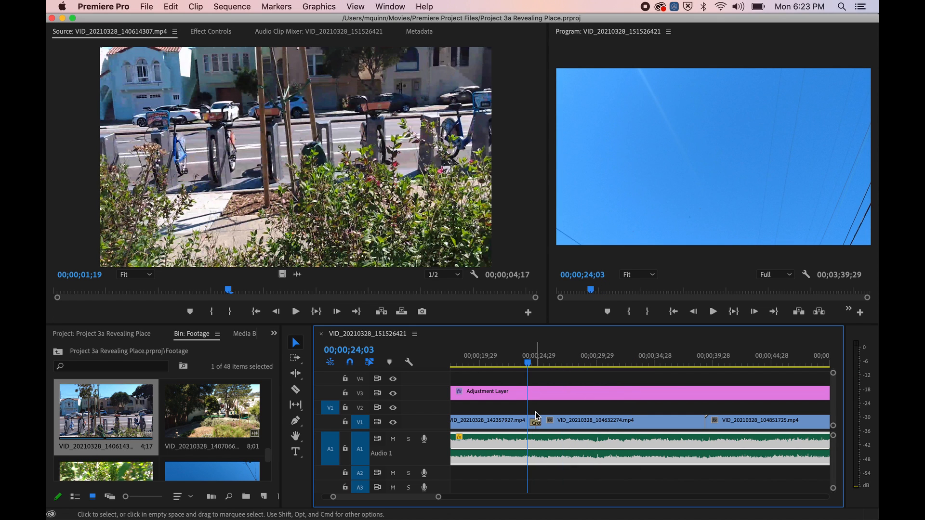
pyautogui.moveTo(528, 361)
pyautogui.mouseDown()
pyautogui.moveTo(537, 362)
pyautogui.moveTo(513, 365)
pyautogui.mouseUp()
pyautogui.press('space')
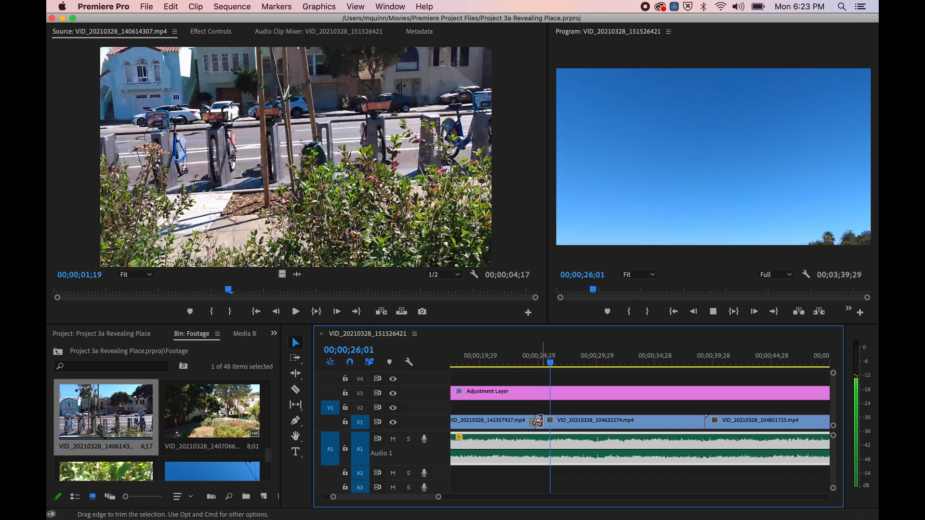
pyautogui.click(519, 365)
pyautogui.moveTo(518, 368)
pyautogui.mouseDown()
pyautogui.moveTo(549, 366)
pyautogui.moveTo(527, 364)
pyautogui.mouseUp()
pyautogui.press('space')
pyautogui.press('space')
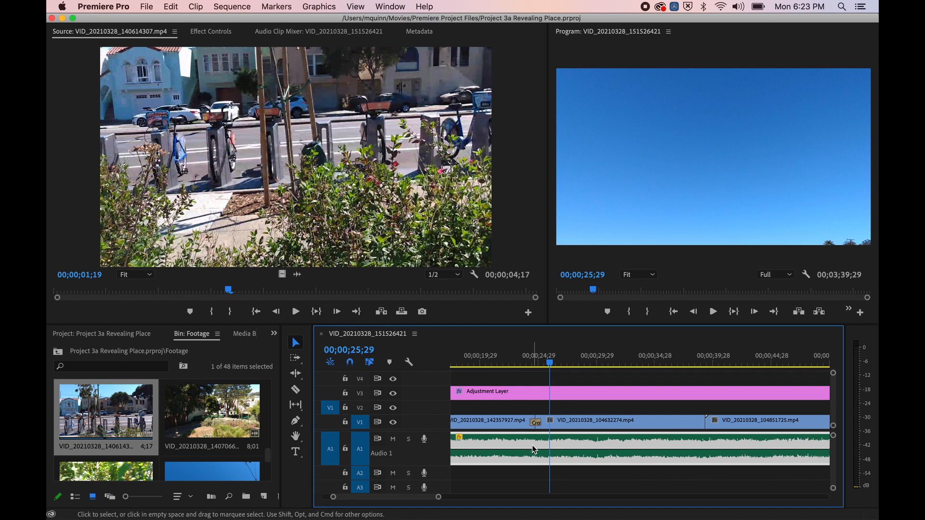
# - Select the adjustment layer and play the sequence across the cut from VID_20210328_104632274.mp4 to VID_20210328_104851725.mp4
pyautogui.click(533, 394)
pyautogui.moveTo(550, 364); pyautogui.dragTo(704, 378)
pyautogui.press('space')
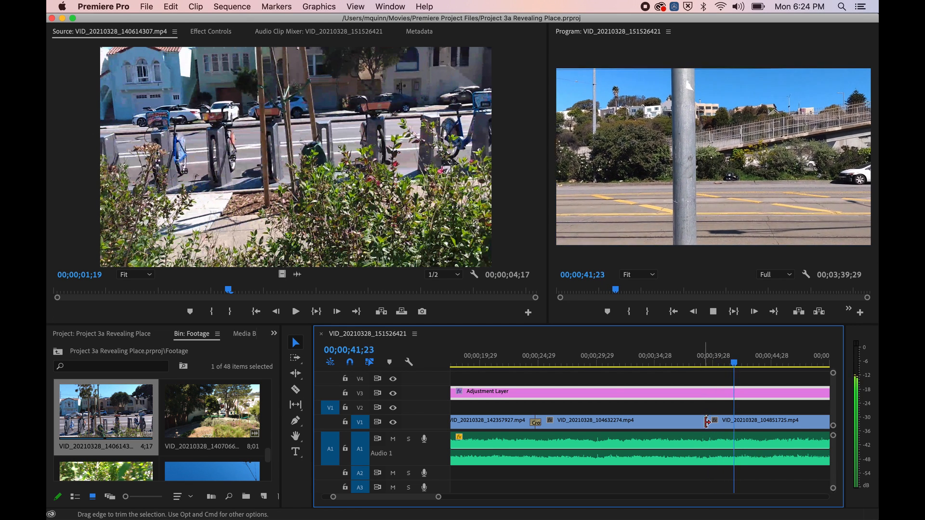
pyautogui.press('space')
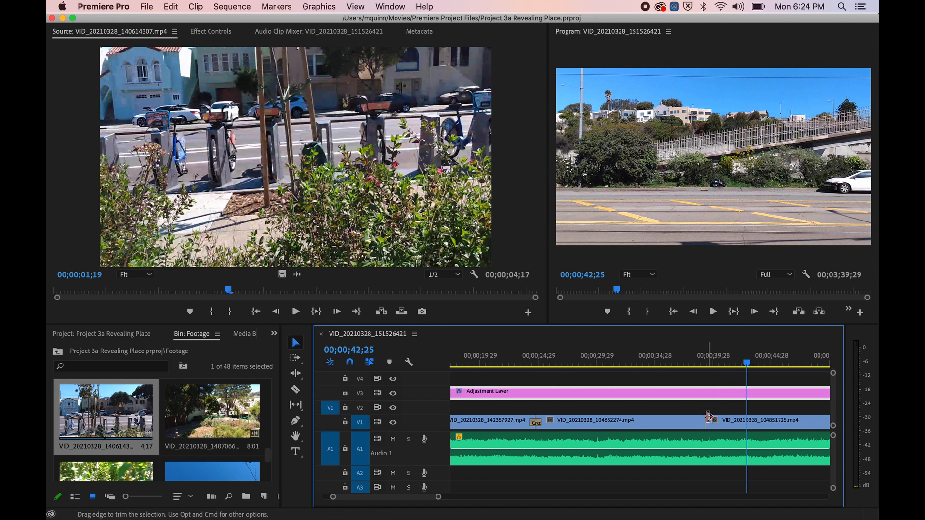
# - Scrub through clip VID_20210328_104851725.mp4, park the playhead at 00;00;51;22, and fit the whole sequence in the timeline
pyautogui.moveTo(747, 363); pyautogui.dragTo(698, 363)
pyautogui.scroll(-5, 693, 400)
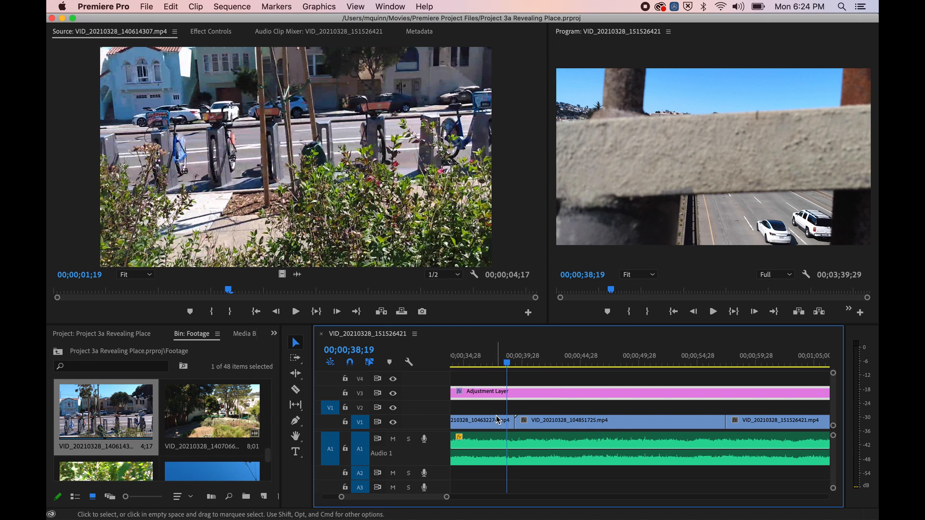
pyautogui.click(510, 363)
pyautogui.moveTo(510, 363); pyautogui.dragTo(660, 363)
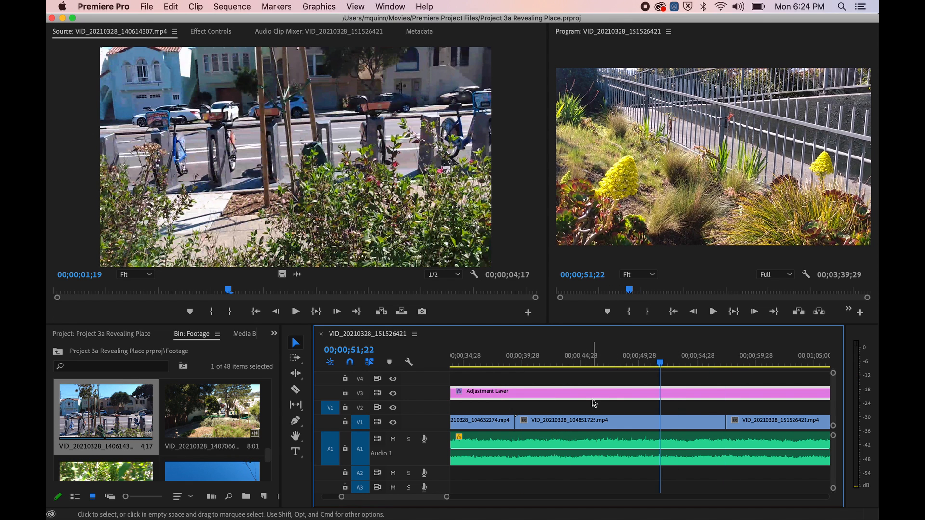
pyautogui.press('\\')
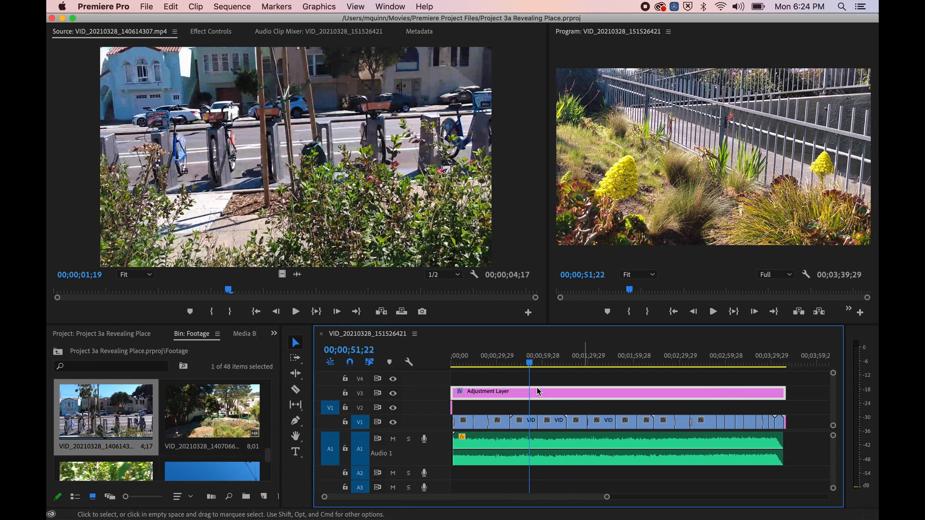
pyautogui.click(359, 424)
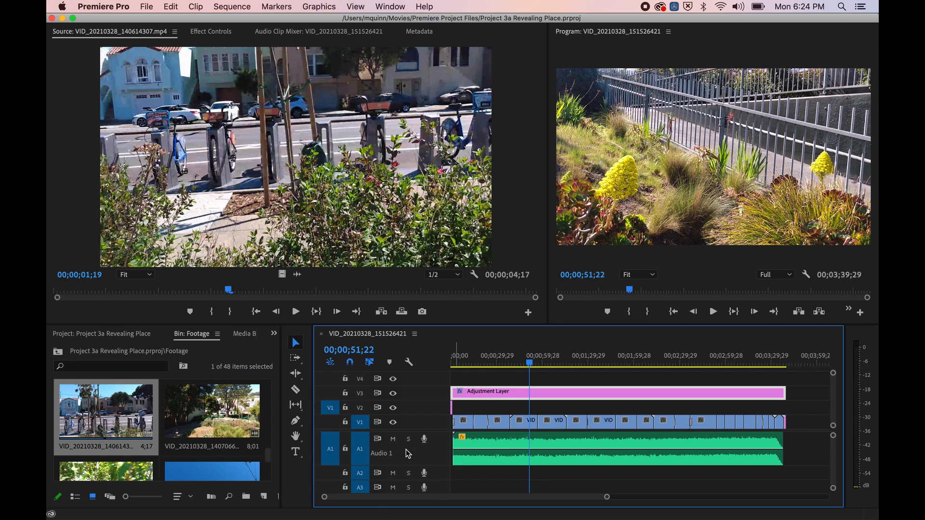
pyautogui.click(362, 474)
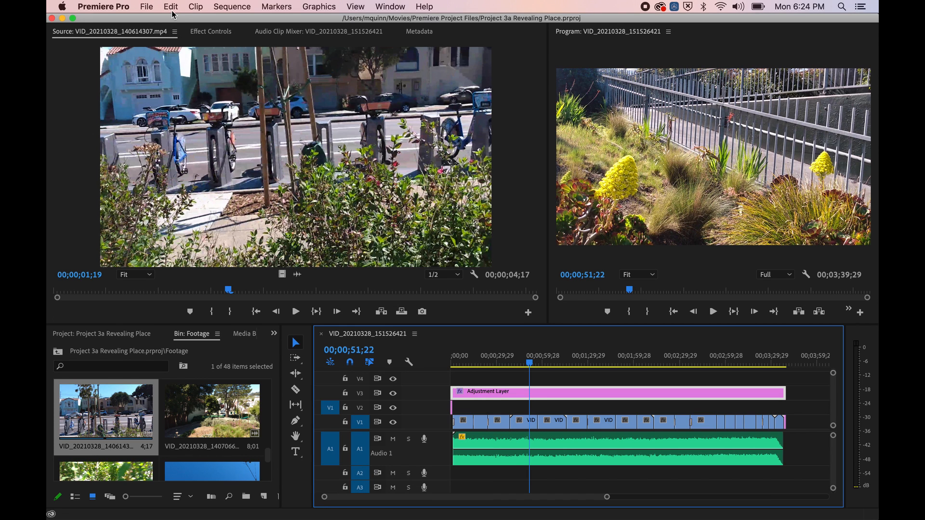
# - Save the Project 3a Revealing Place project and quit Premiere Pro
pyautogui.press('super+s')
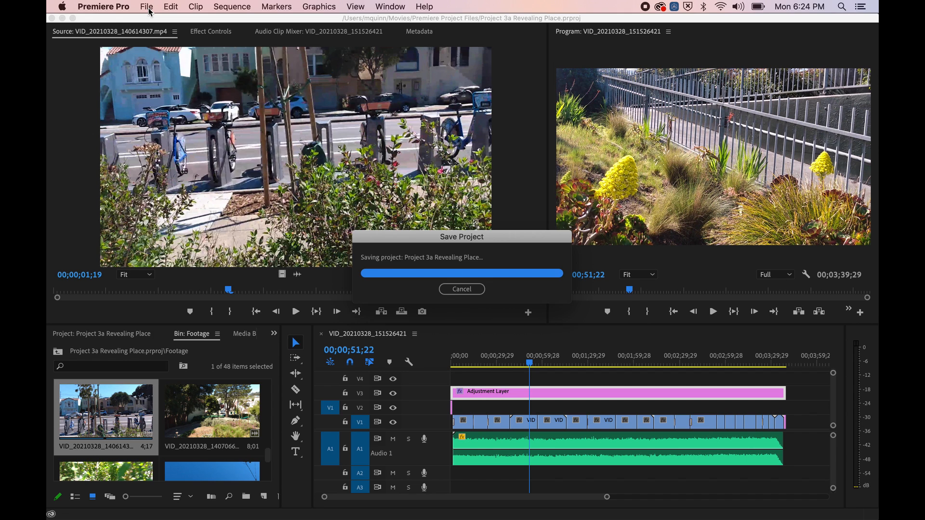
pyautogui.click(147, 7)
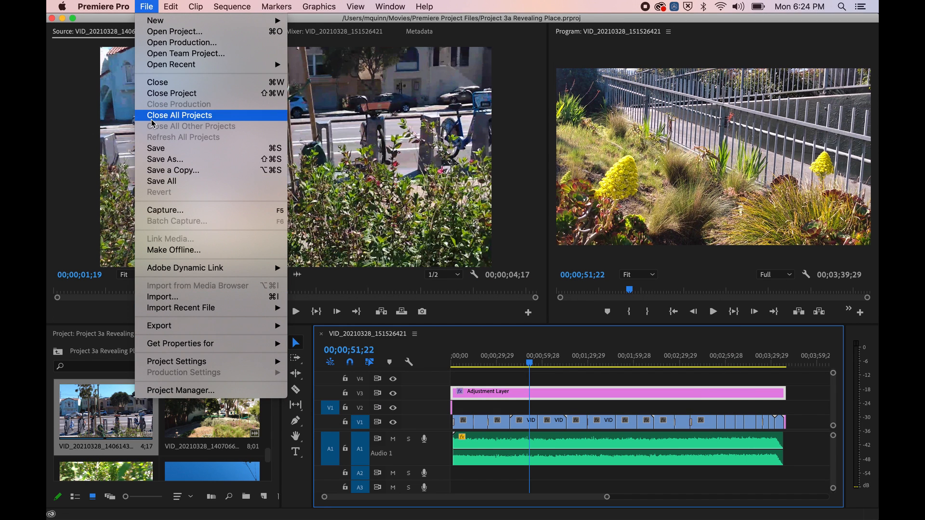
pyautogui.moveTo(104, 7)
pyautogui.click(114, 144)
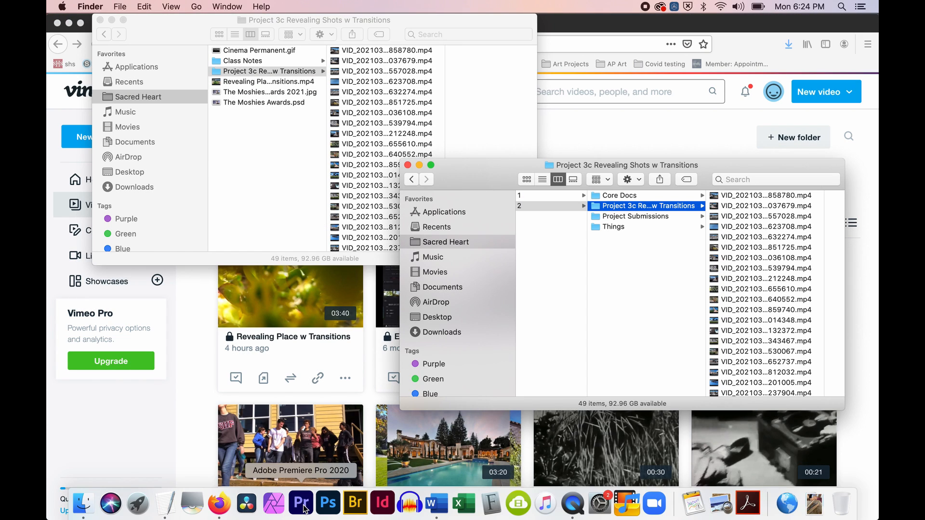
# - Relaunch Premiere Pro and select the Project 3c Revealing Shots w Transitions folder in the Finder window
pyautogui.click(304, 510)
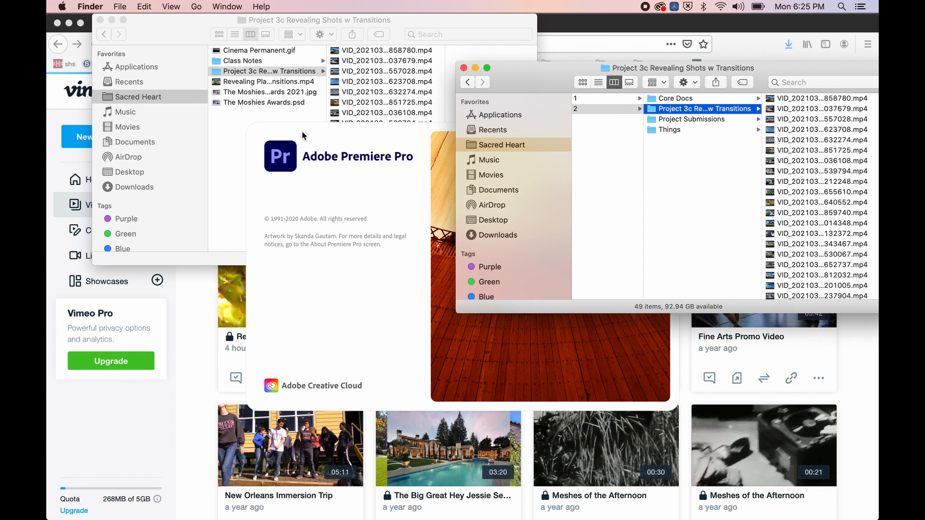
pyautogui.moveTo(501, 82); pyautogui.dragTo(413, 81)
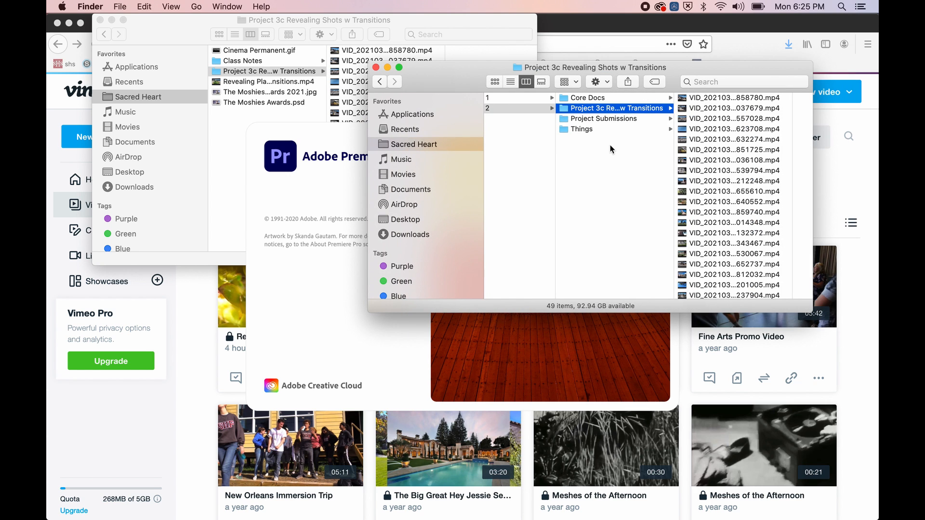
pyautogui.click(592, 98)
pyautogui.click(602, 108)
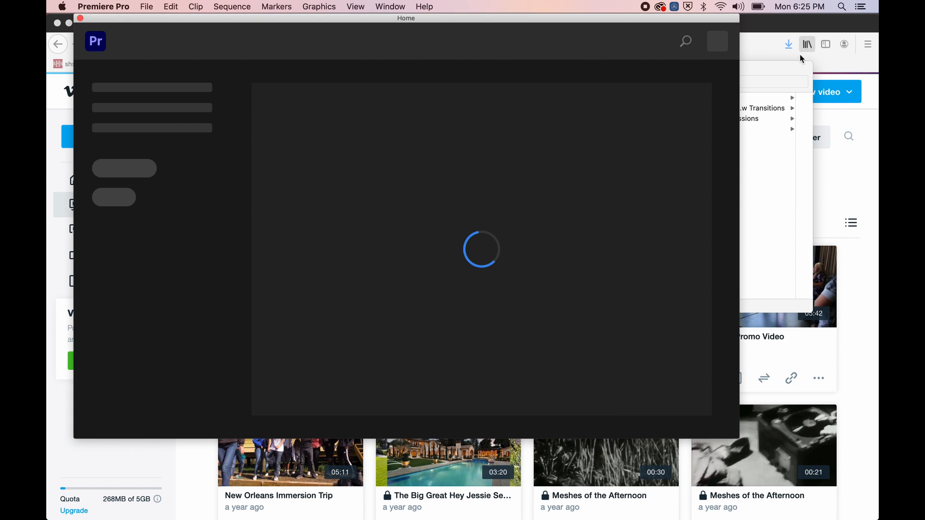
pyautogui.click(774, 70)
pyautogui.click(716, 108)
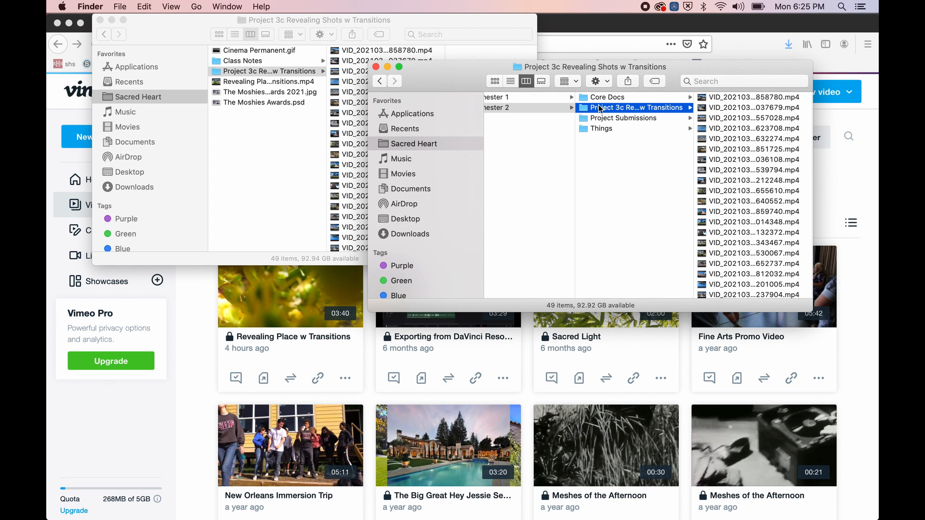
# - Preview the Project 3c Revealing Shots w Transitions folder's size and item information, and look over its list of clips
pyautogui.press('space')
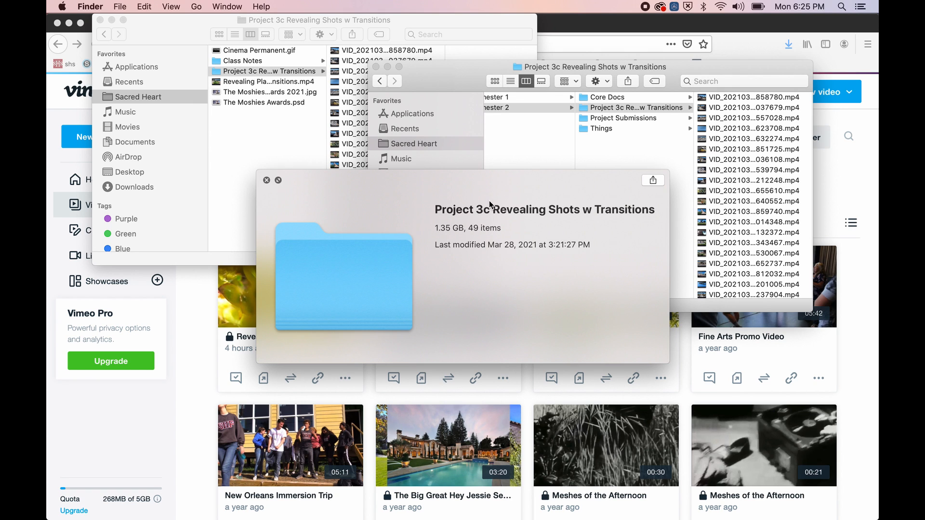
pyautogui.press('space')
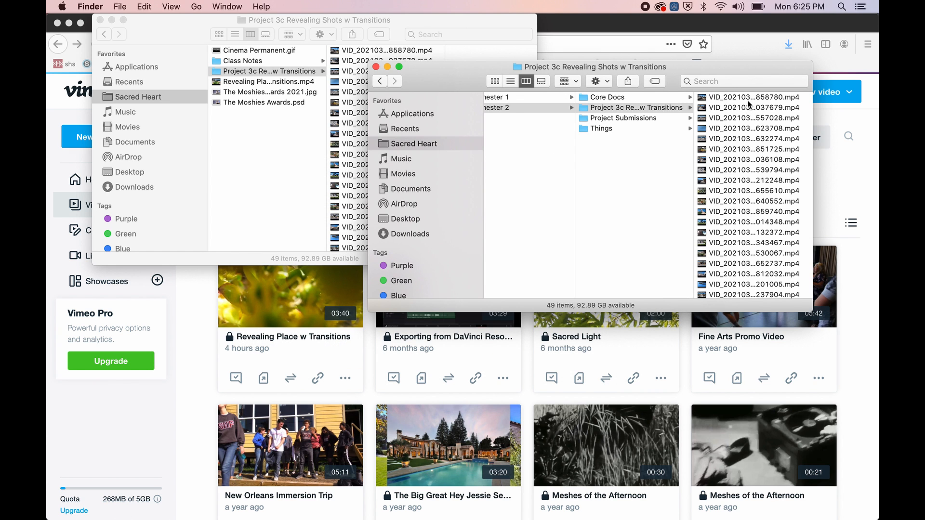
pyautogui.scroll(-10, 747, 166)
pyautogui.scroll(10, 745, 140)
pyautogui.click(732, 106)
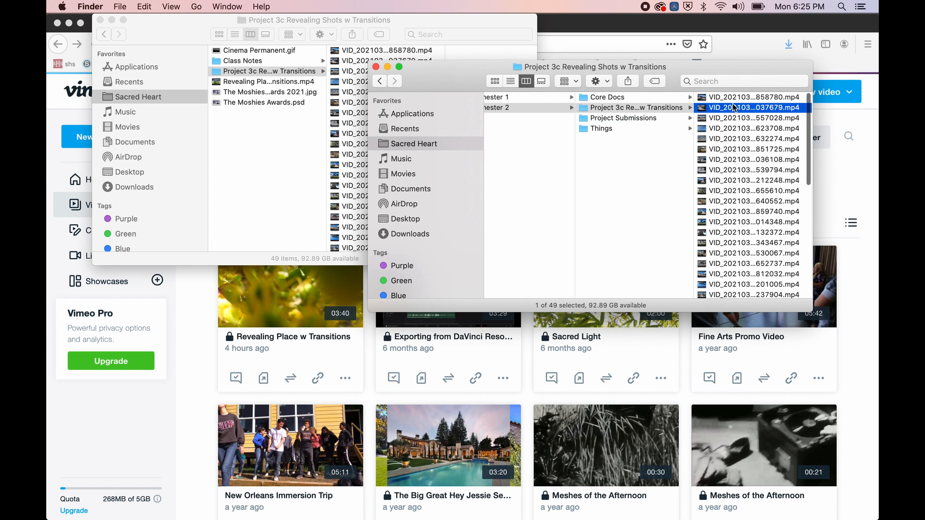
# - Browse the folder's clips and preview several of them, including VID_20210328_103858780.mp4, VID_20210328_140558556.mp4 and VID_20210328_104632274.mp4
pyautogui.click(621, 100)
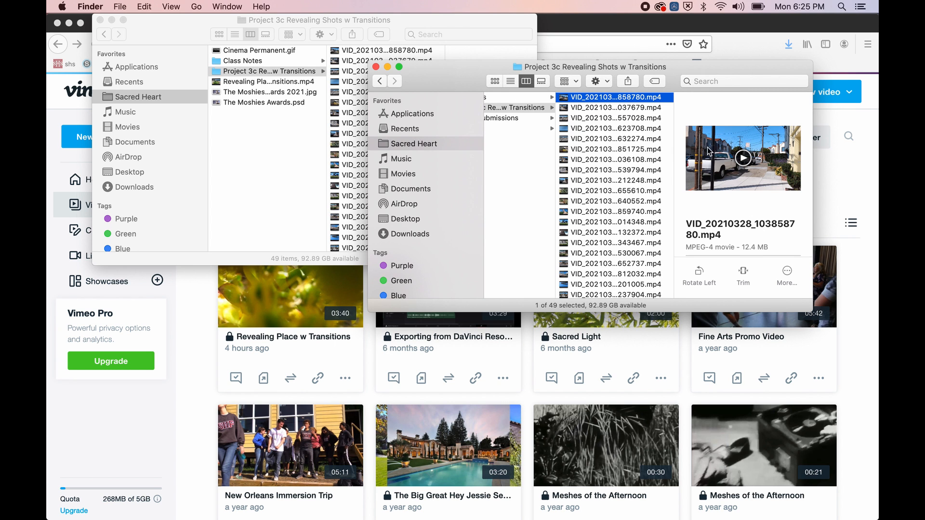
pyautogui.scroll(-5, 602, 155)
pyautogui.scroll(-5, 601, 203)
pyautogui.click(603, 264)
pyautogui.scroll(10, 605, 241)
pyautogui.click(606, 161)
pyautogui.click(604, 237)
pyautogui.scroll(-10, 604, 239)
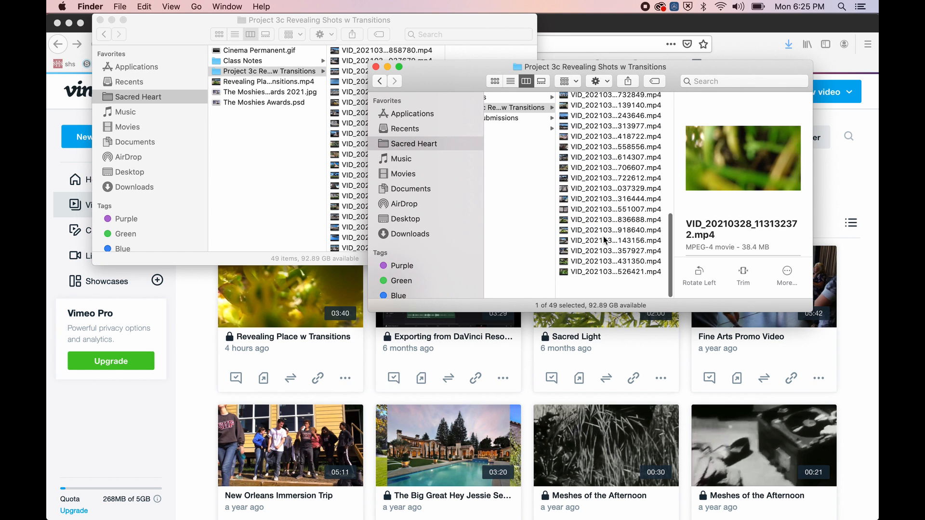
pyautogui.click(605, 240)
pyautogui.click(598, 174)
pyautogui.scroll(5, 598, 173)
pyautogui.scroll(5, 598, 173)
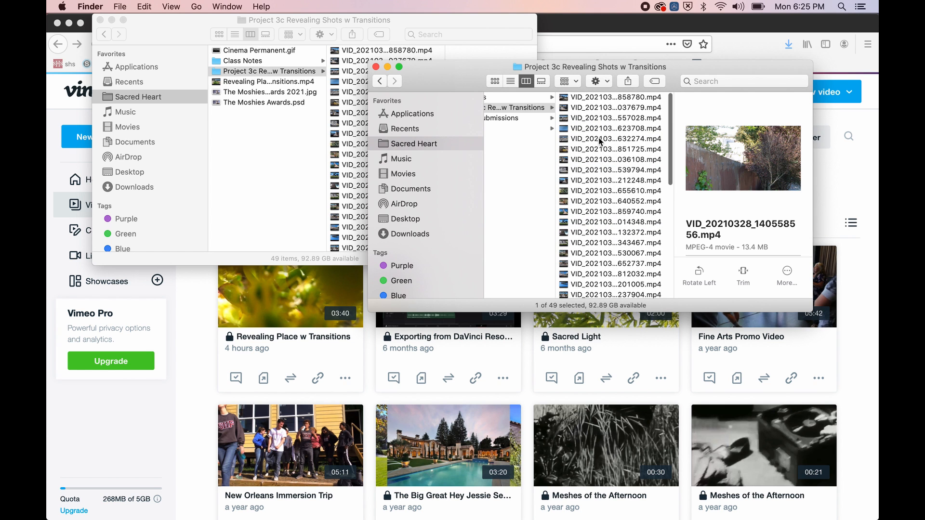
pyautogui.click(601, 140)
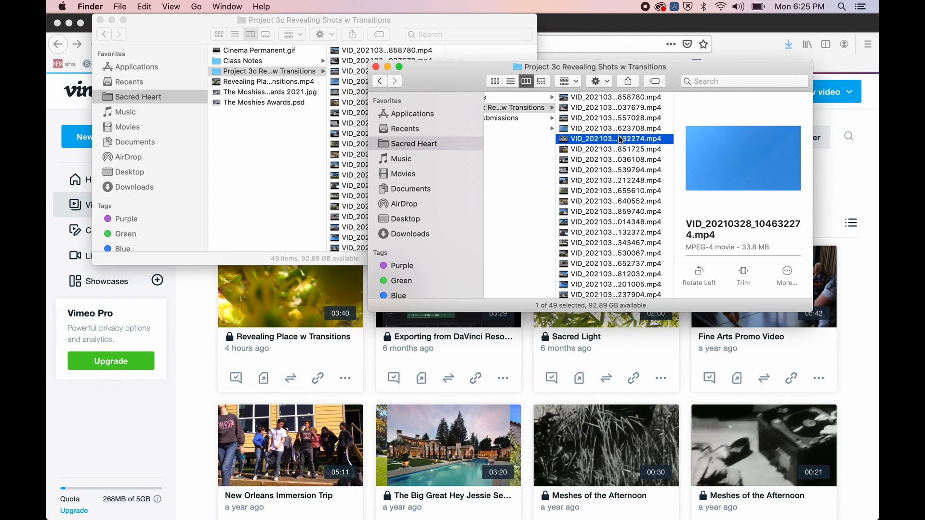
pyautogui.scroll(-8, 612, 159)
# - Switch to Premiere Pro and start a new project named Project 3a Revealing Shots
pyautogui.moveTo(239, 516)
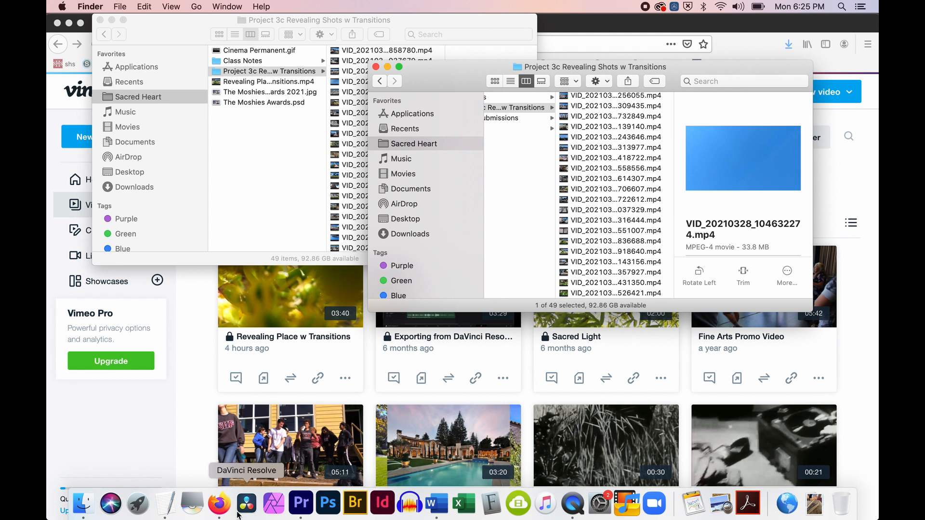
pyautogui.click(301, 504)
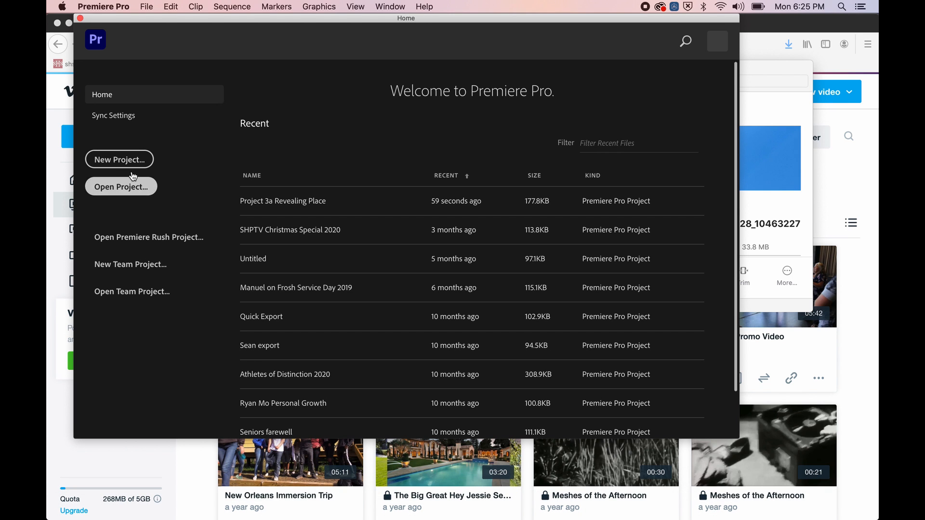
pyautogui.click(127, 166)
pyautogui.write('Project 3a Revealing Shots')
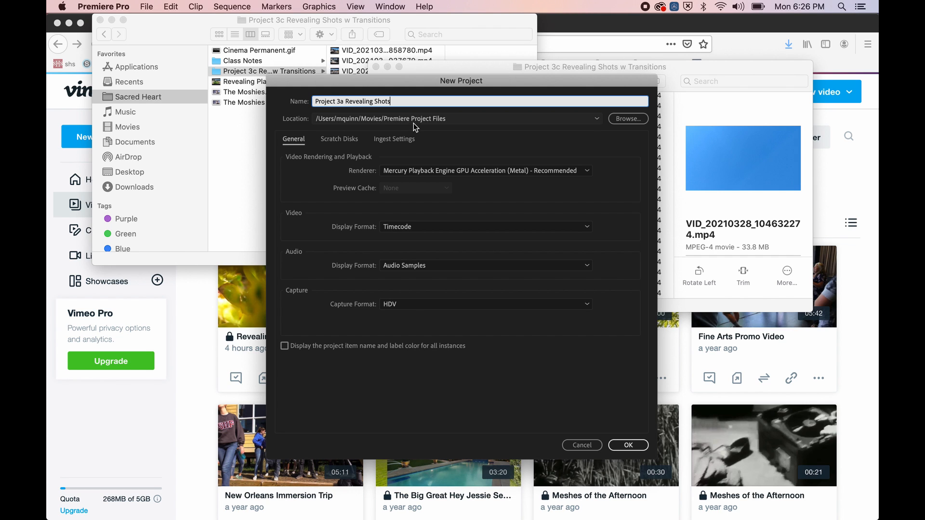
pyautogui.moveTo(392, 101); pyautogui.dragTo(315, 106)
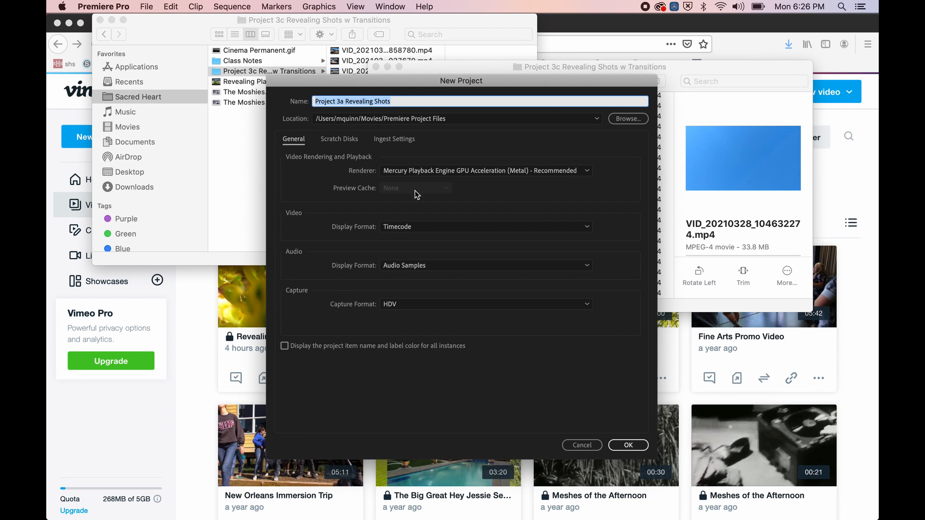
# - Review the renderer options and choose Mercury Playback Engine GPU Acceleration (Metal) - Recommended
pyautogui.click(413, 170)
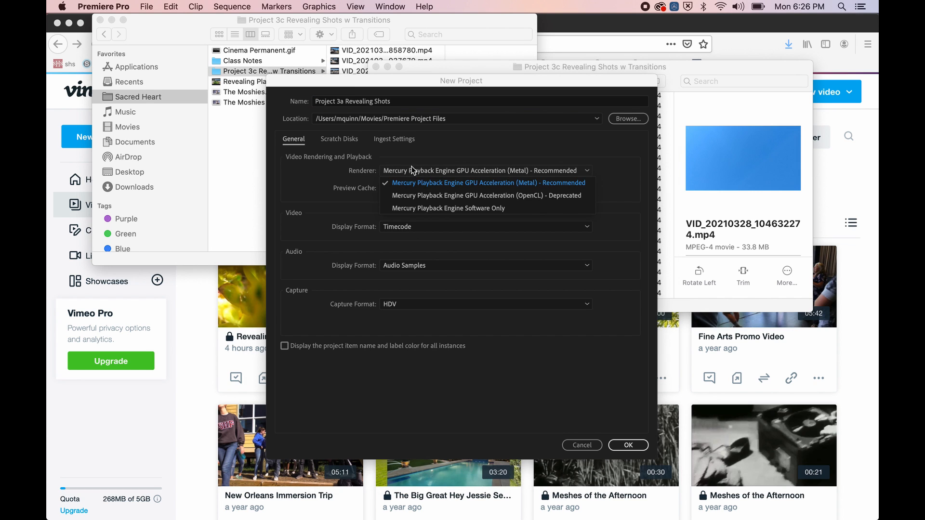
pyautogui.click(477, 184)
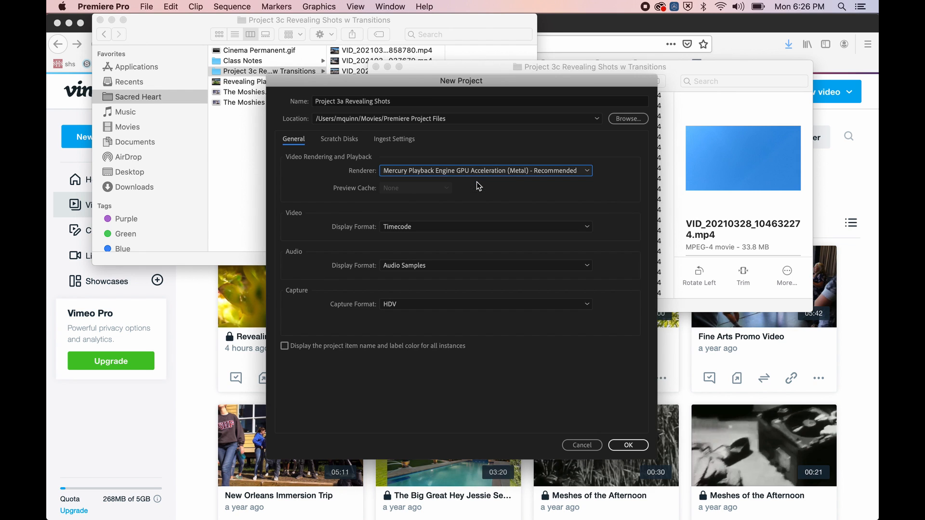
pyautogui.click(502, 171)
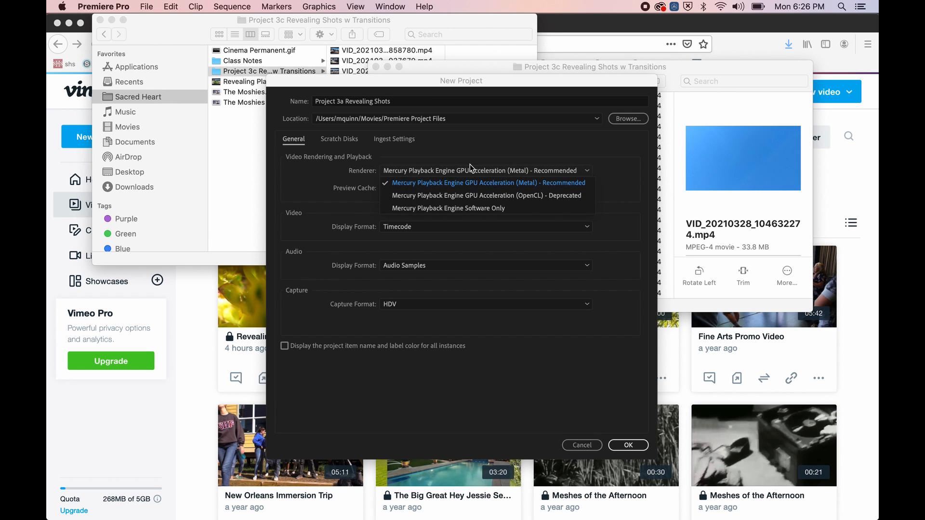
pyautogui.click(470, 170)
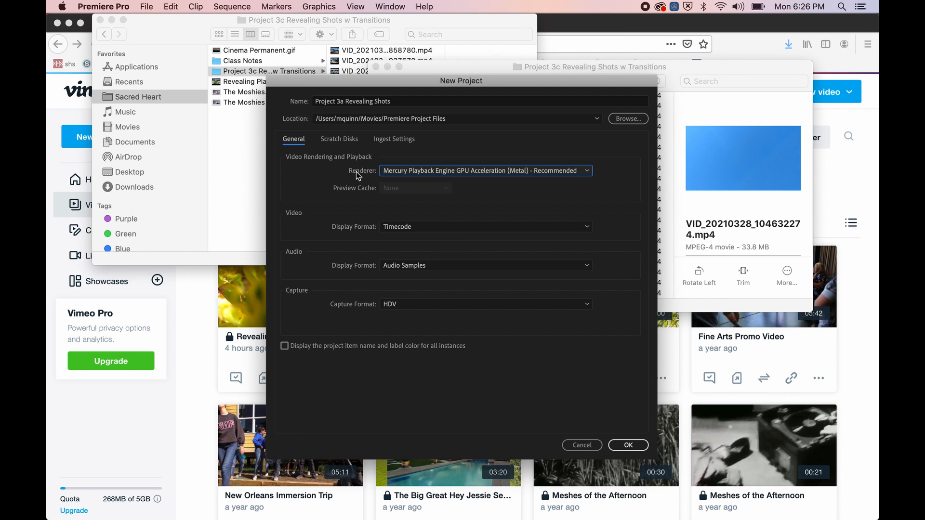
# - Choose Timecode video display, Audio Samples audio display and HDV capture for the new project, and create it
pyautogui.click(405, 235)
pyautogui.click(406, 242)
pyautogui.click(403, 229)
pyautogui.click(410, 235)
pyautogui.click(403, 268)
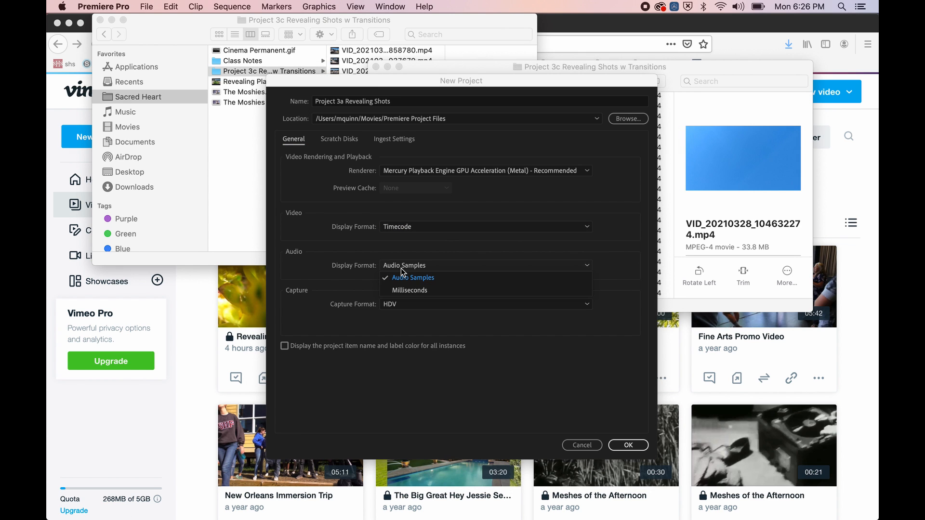
pyautogui.click(404, 276)
pyautogui.click(399, 305)
pyautogui.click(400, 317)
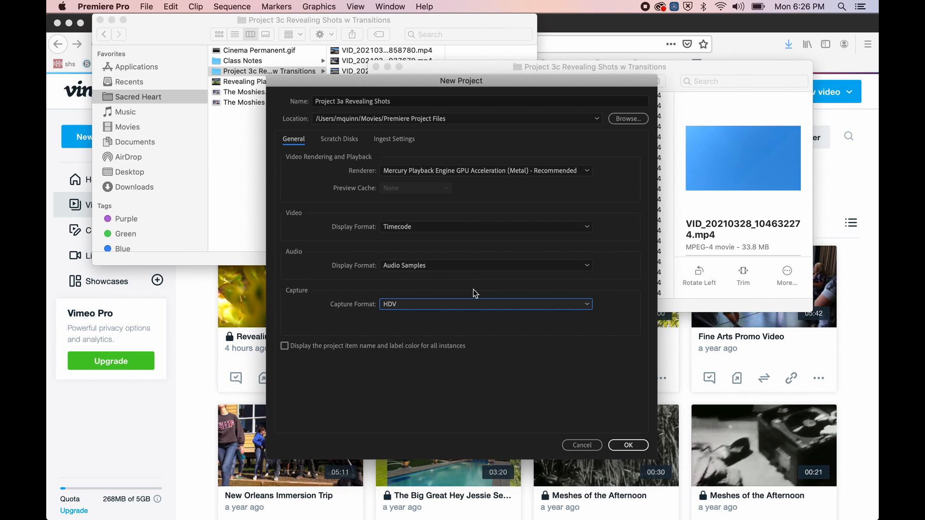
pyautogui.click(629, 446)
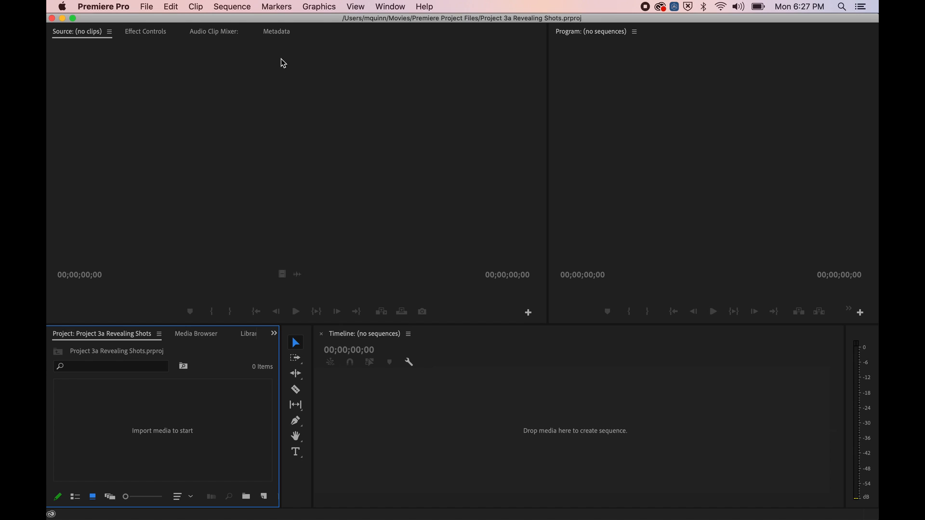
# - Switch the workspace layout to Editing (CS5.5) and activate the Selection tool
pyautogui.click(391, 7)
pyautogui.moveTo(397, 22)
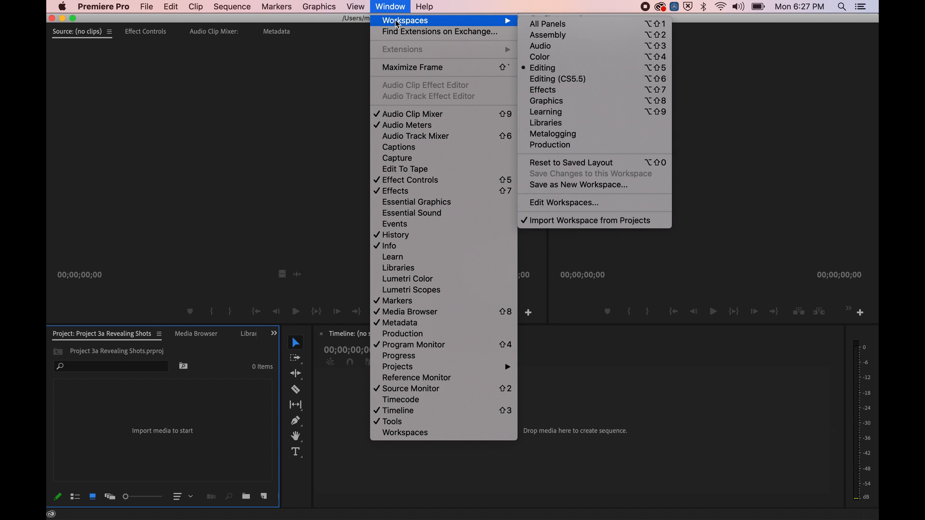
pyautogui.click(545, 82)
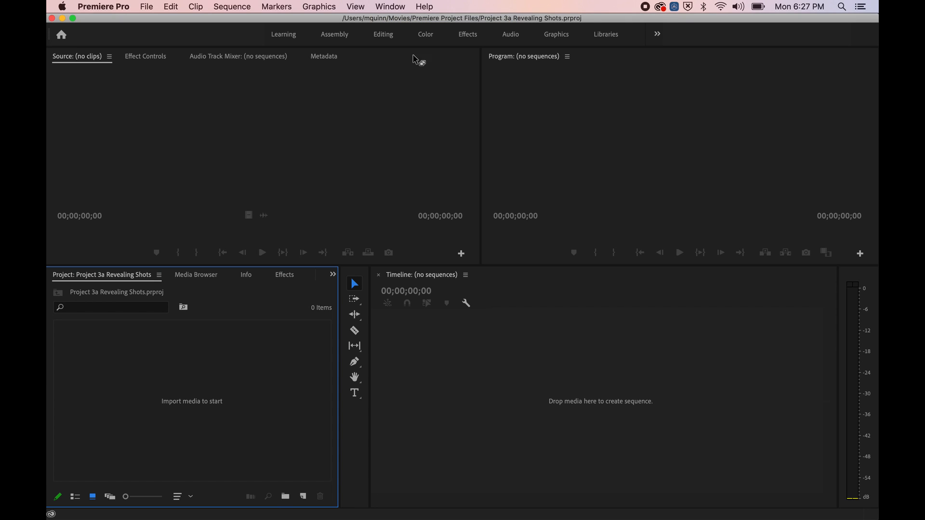
pyautogui.click(401, 7)
pyautogui.moveTo(406, 22)
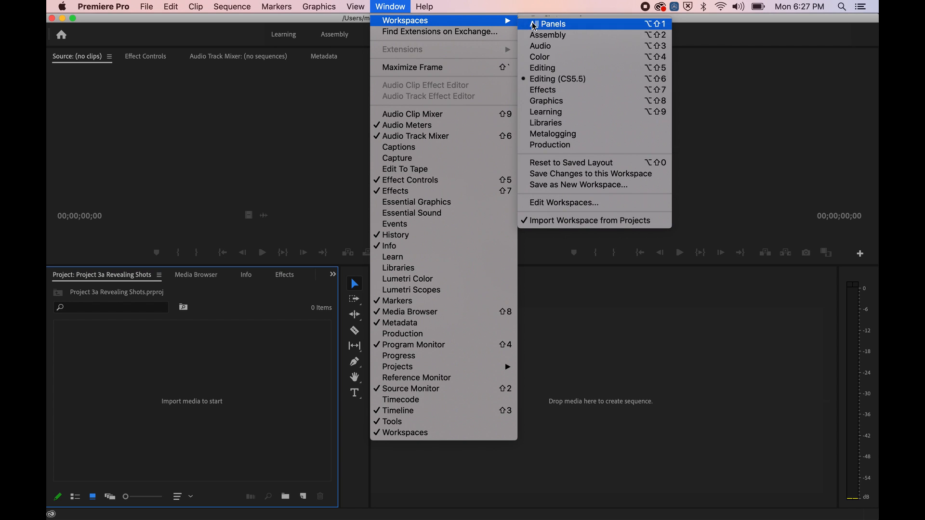
pyautogui.click(548, 84)
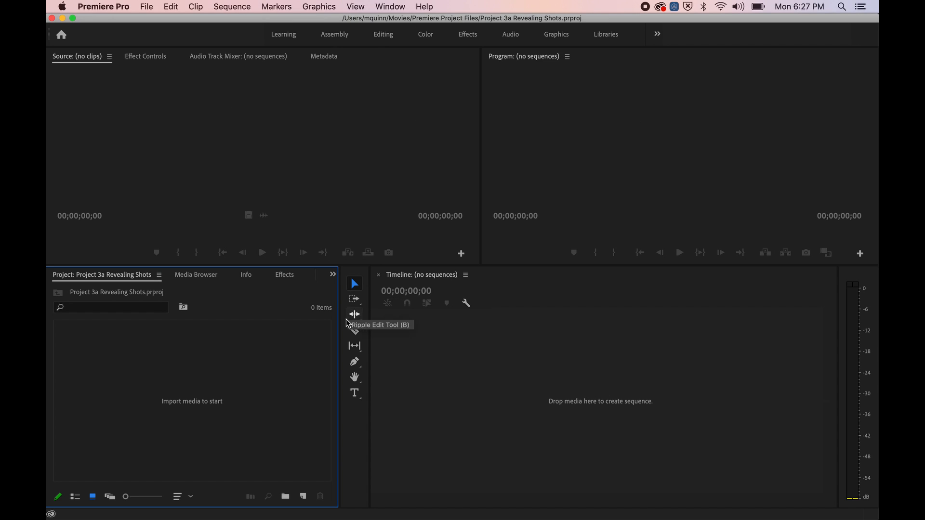
pyautogui.click(357, 286)
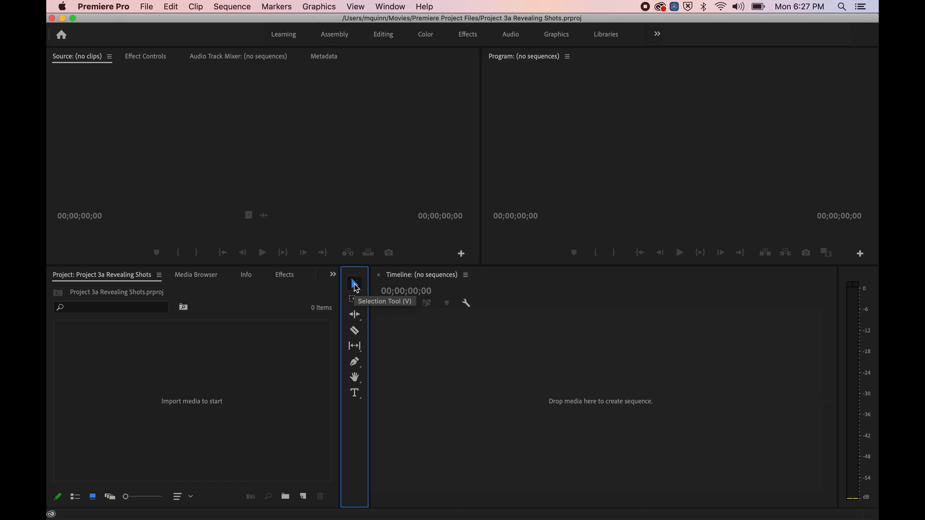
# - Start a media import and browse from Sacred Heart through 2020-2021 and Semester 2 to the Project 3c Revealing Shots w Transitions folder
pyautogui.click(91, 394)
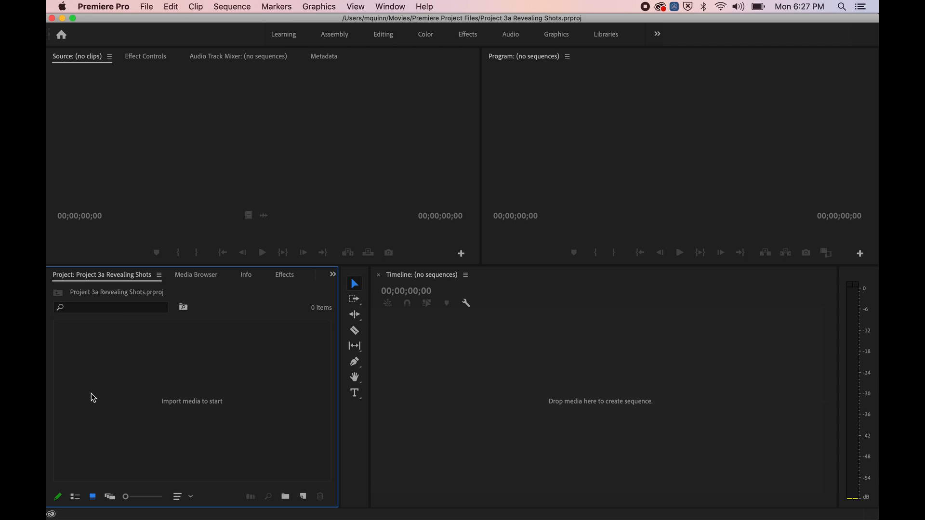
pyautogui.click(146, 6)
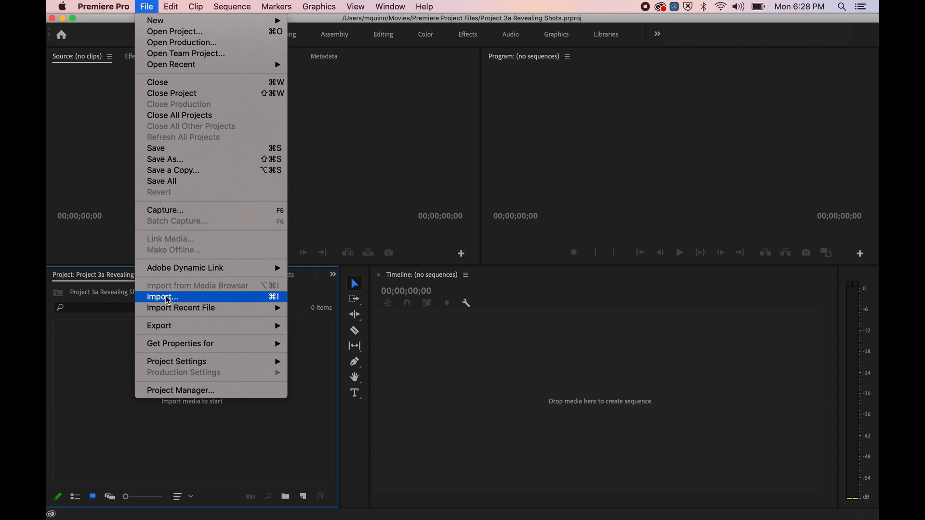
pyautogui.click(271, 294)
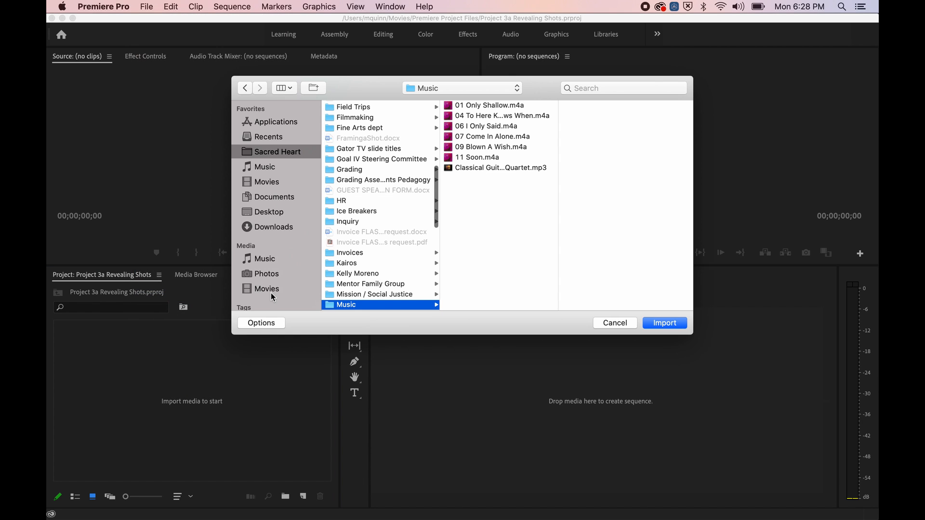
pyautogui.click(357, 128)
pyautogui.click(346, 117)
pyautogui.click(287, 152)
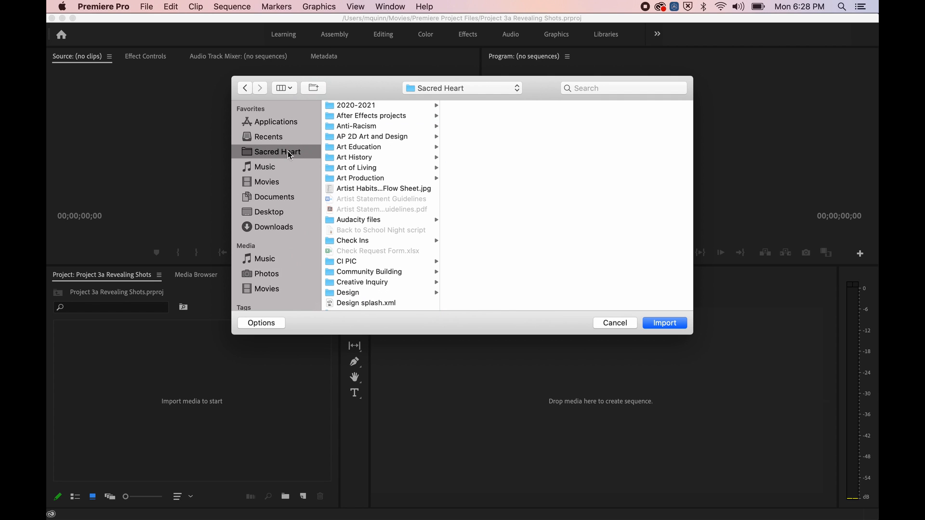
pyautogui.click(365, 106)
pyautogui.click(489, 146)
pyautogui.click(585, 116)
pyautogui.click(620, 128)
pyautogui.click(536, 117)
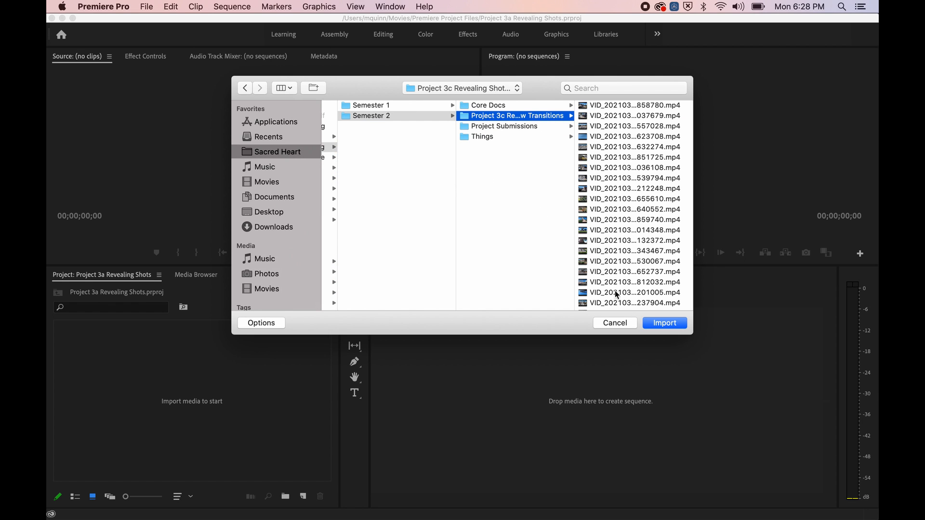
# - Look through the video clips inside the Project 3c Revealing Shots w Transitions folder, down to the end of the list
pyautogui.click(617, 108)
pyautogui.click(483, 187)
pyautogui.click(479, 237)
pyautogui.click(470, 117)
pyautogui.click(470, 177)
pyautogui.scroll(-5, 470, 216)
pyautogui.click(470, 243)
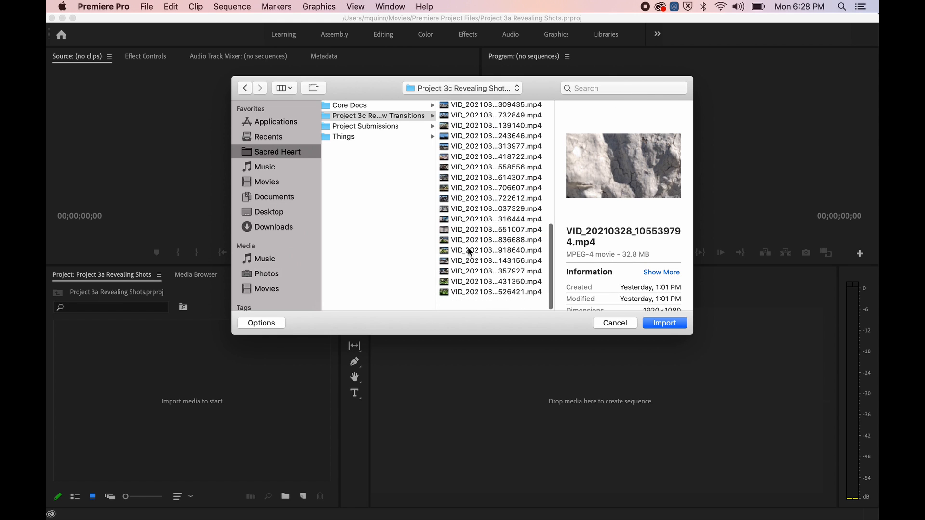
# - Import the entire Project 3c Revealing Shots w Transitions folder into the project
pyautogui.click(357, 126)
pyautogui.click(372, 107)
pyautogui.click(372, 116)
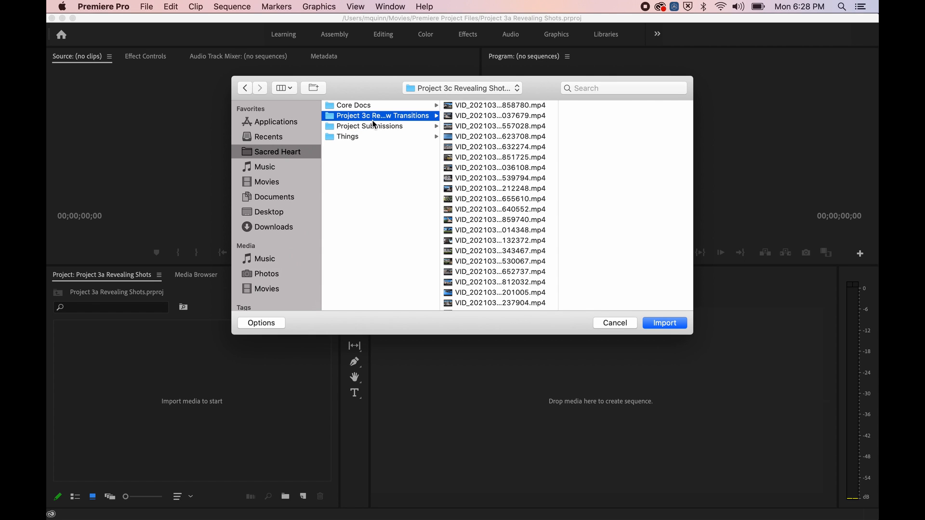
pyautogui.click(661, 322)
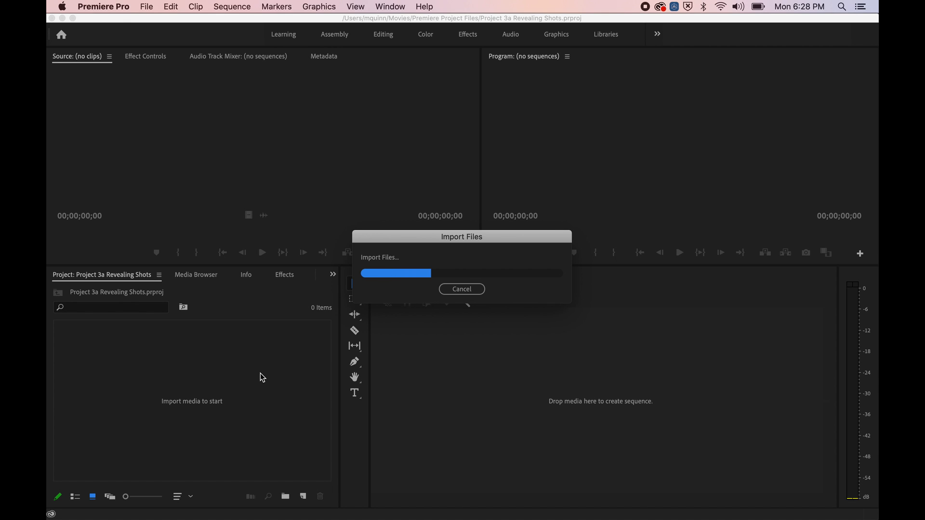
# - Switch to Finder and create a new folder named Music inside the Semester 2 folder
pyautogui.press('super+Tab')
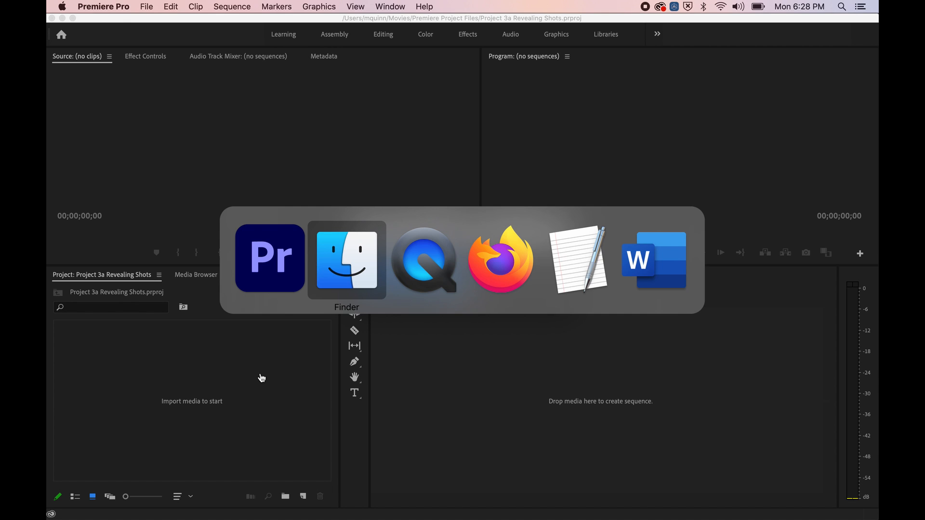
pyautogui.hscroll(-5, 521, 158)
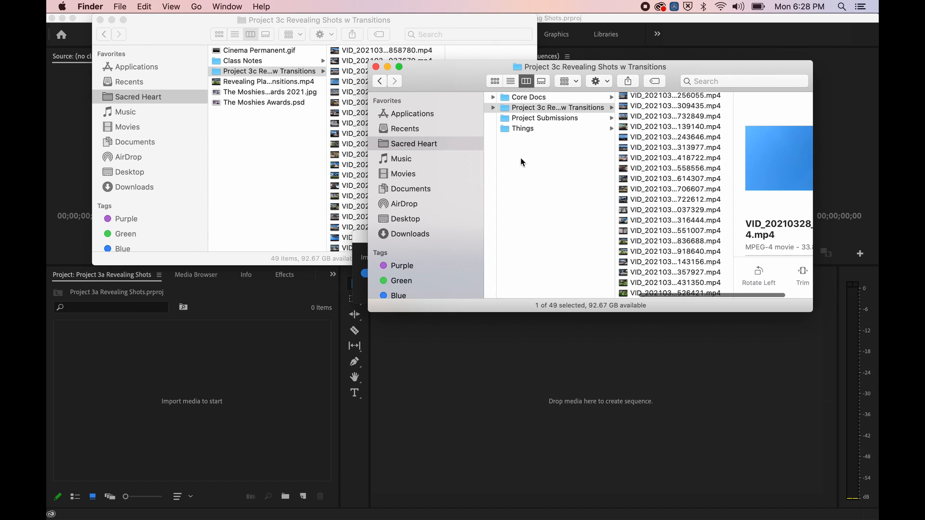
pyautogui.click(501, 99)
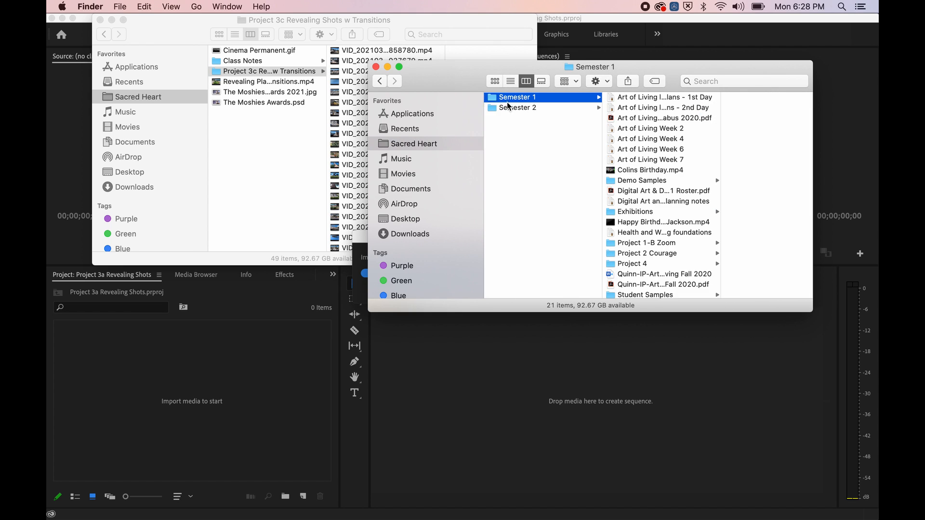
pyautogui.click(509, 107)
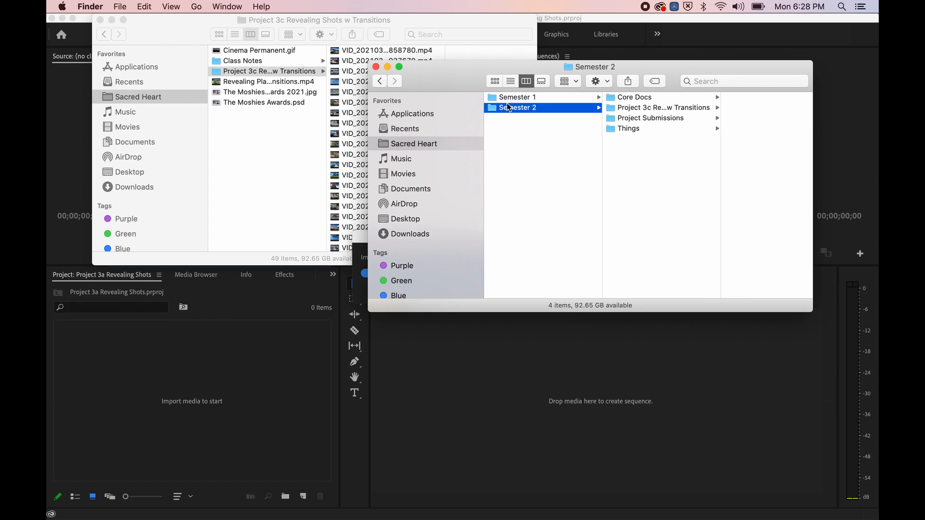
pyautogui.press('super+shift+n')
pyautogui.write('Music')
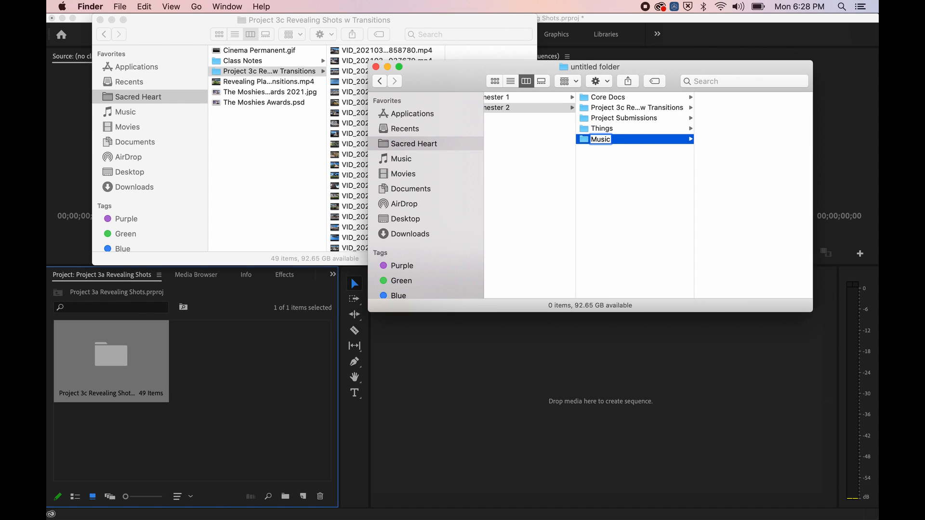
pyautogui.press('Return')
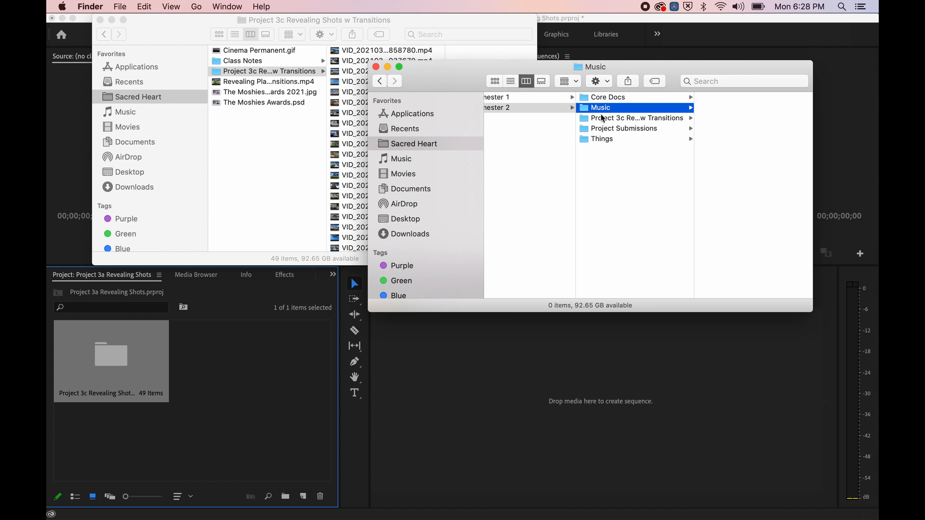
# - Select all the audio files in Sacred Heart's Music folder, from 01 Only Shallow.m4a to the Classical Guitar Quartet MP3, for copying
pyautogui.hscroll(-5, 607, 122)
pyautogui.hscroll(-5, 608, 125)
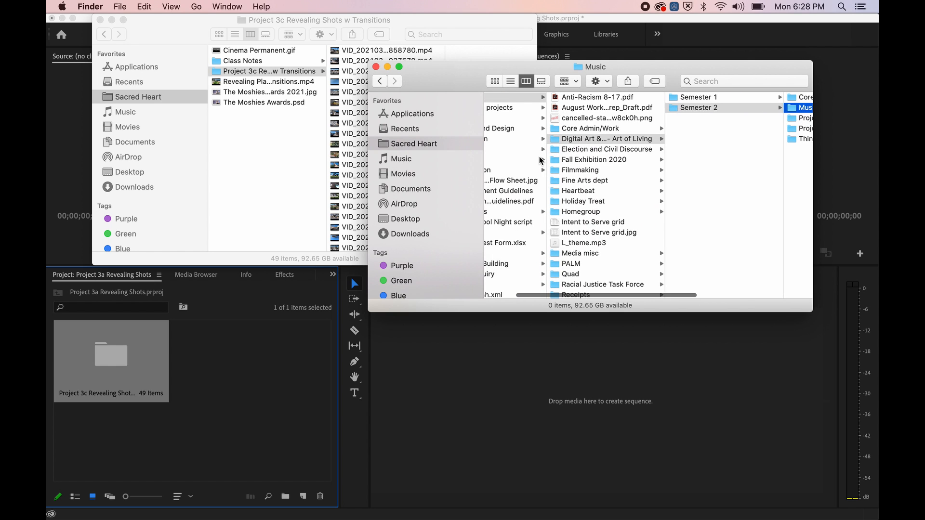
pyautogui.click(186, 50)
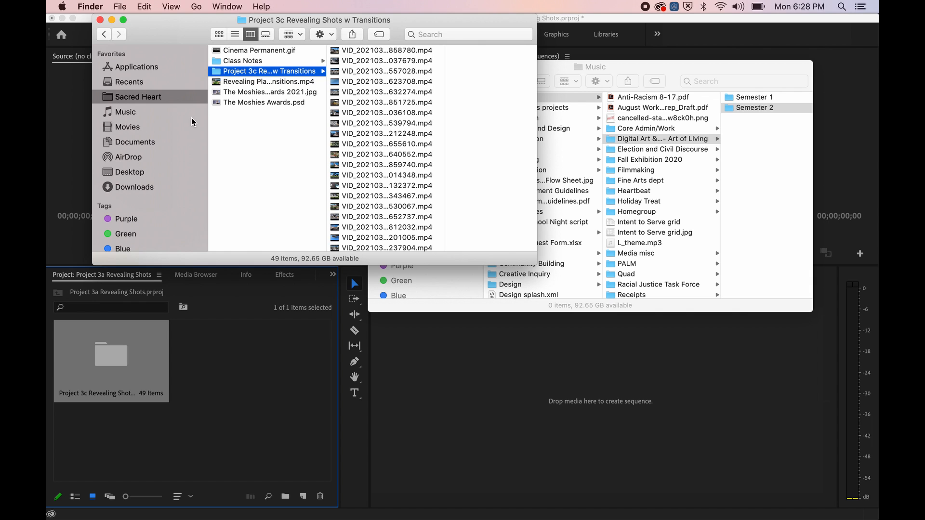
pyautogui.click(138, 129)
pyautogui.click(140, 98)
pyautogui.scroll(-5, 245, 135)
pyautogui.scroll(-9, 241, 171)
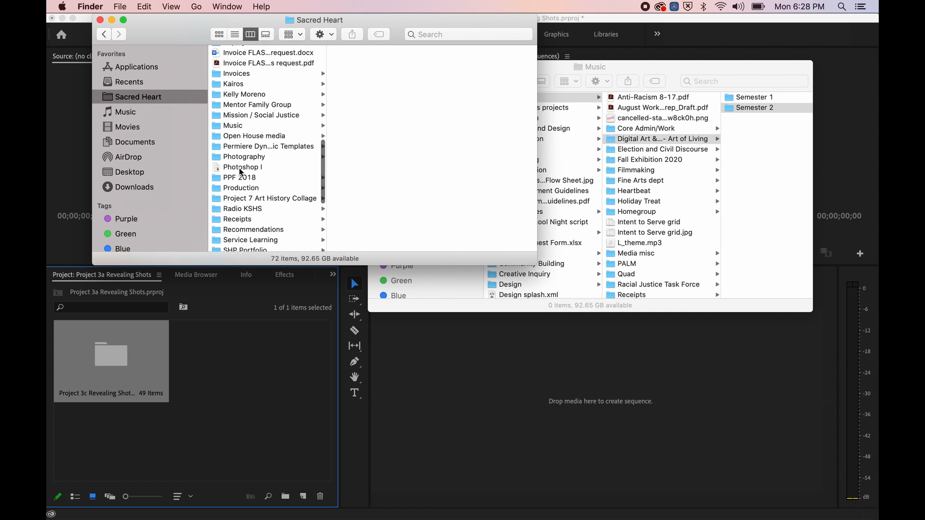
pyautogui.click(233, 127)
pyautogui.click(359, 52)
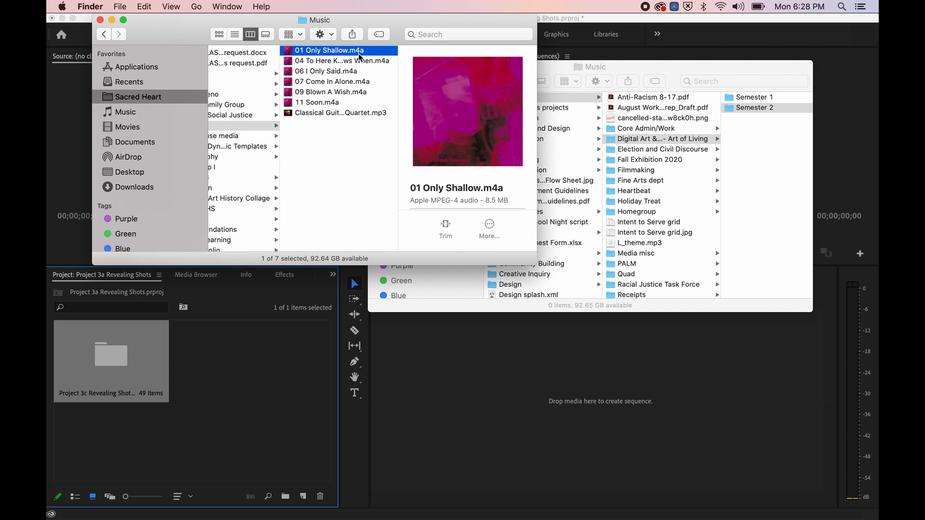
pyautogui.keyDown('shift'); pyautogui.click(319, 113); pyautogui.keyUp('shift')
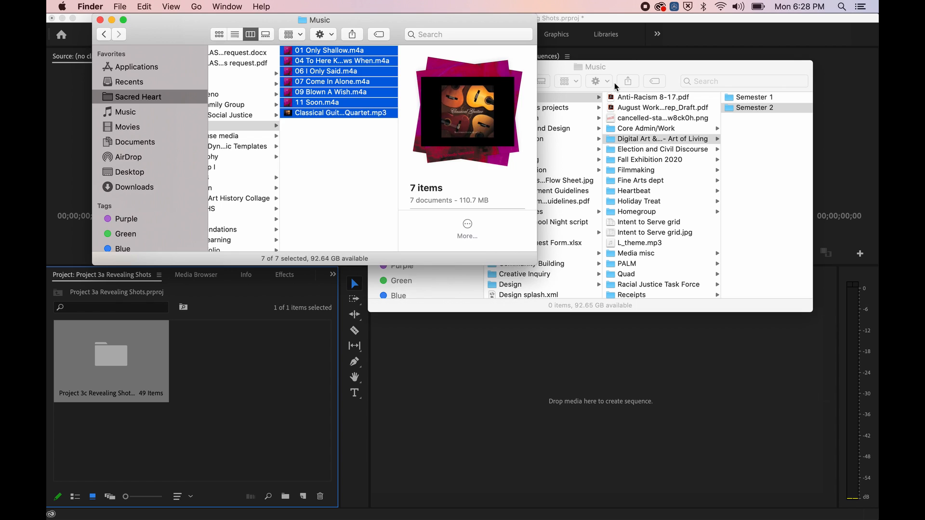
# - Paste the copied audio files into the new Music folder inside Semester 2
pyautogui.click(623, 68)
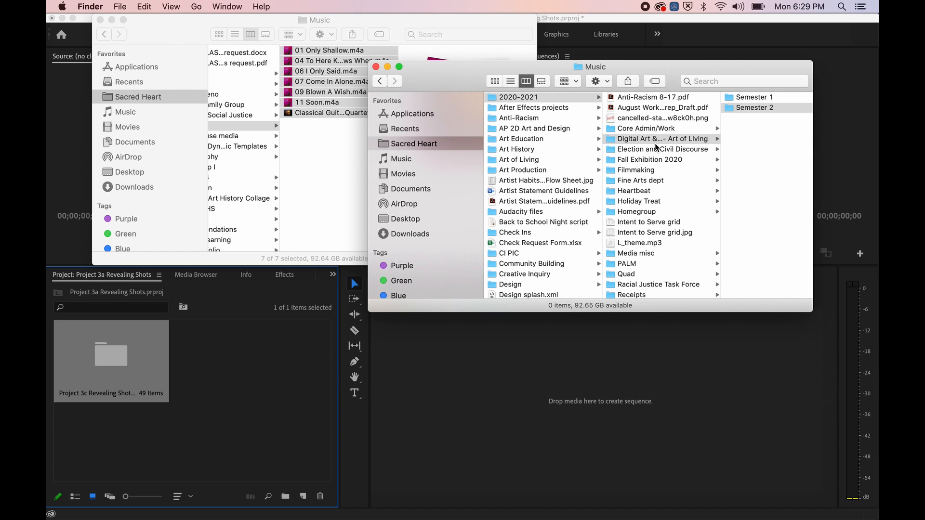
pyautogui.click(760, 98)
pyautogui.click(631, 107)
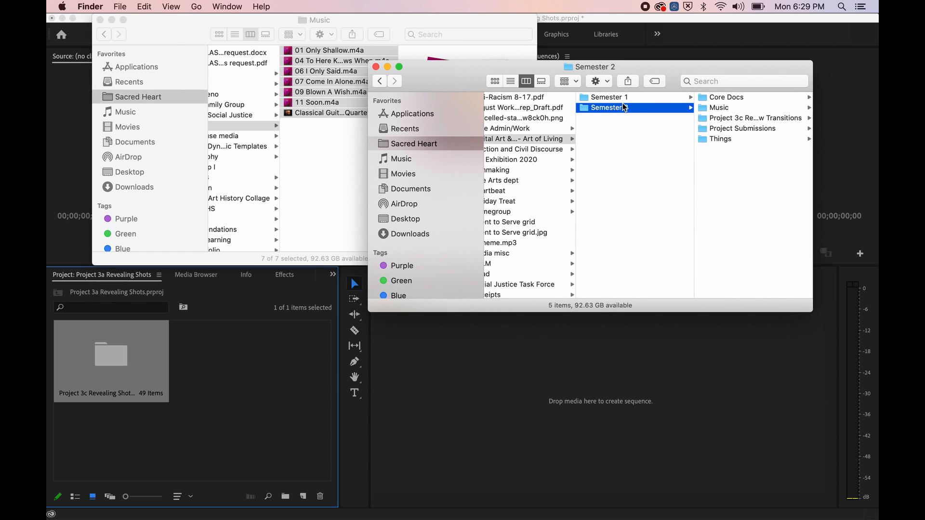
pyautogui.click(720, 108)
pyautogui.press('super+v')
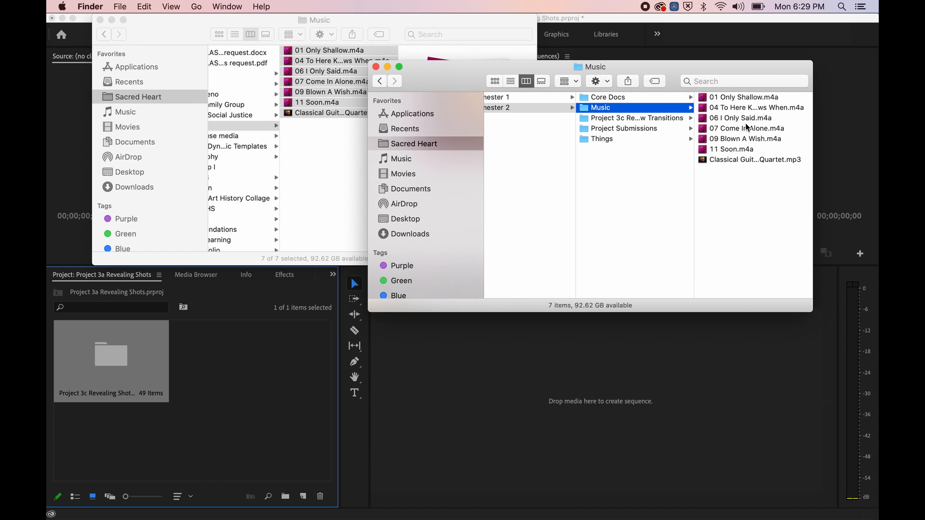
pyautogui.click(615, 119)
pyautogui.click(644, 108)
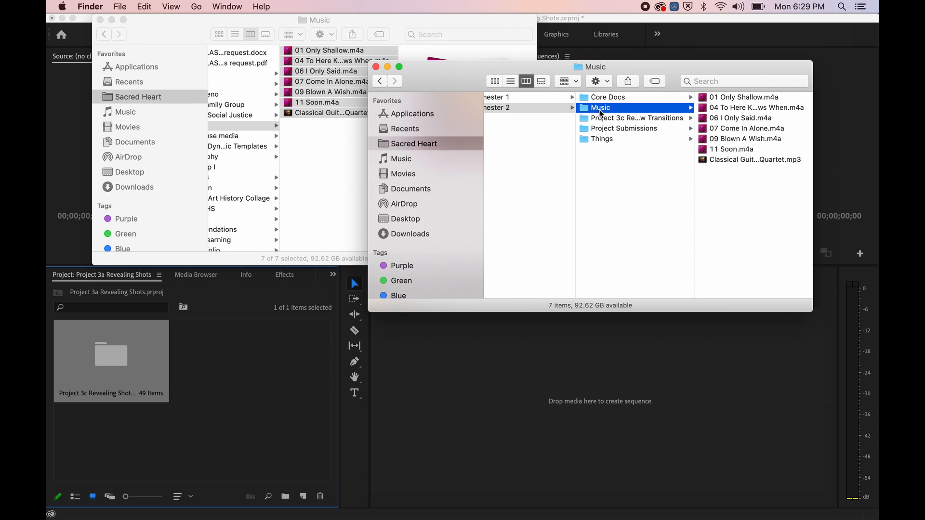
pyautogui.click(674, 119)
pyautogui.click(642, 110)
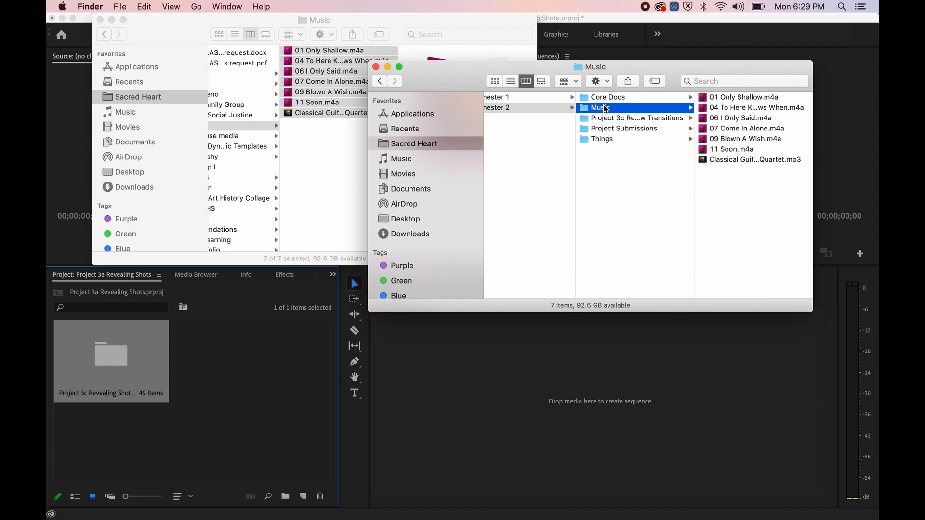
# - Return to Premiere Pro and browse to the Music folder inside Semester 2 for another media import
pyautogui.click(254, 368)
pyautogui.doubleClick(255, 368)
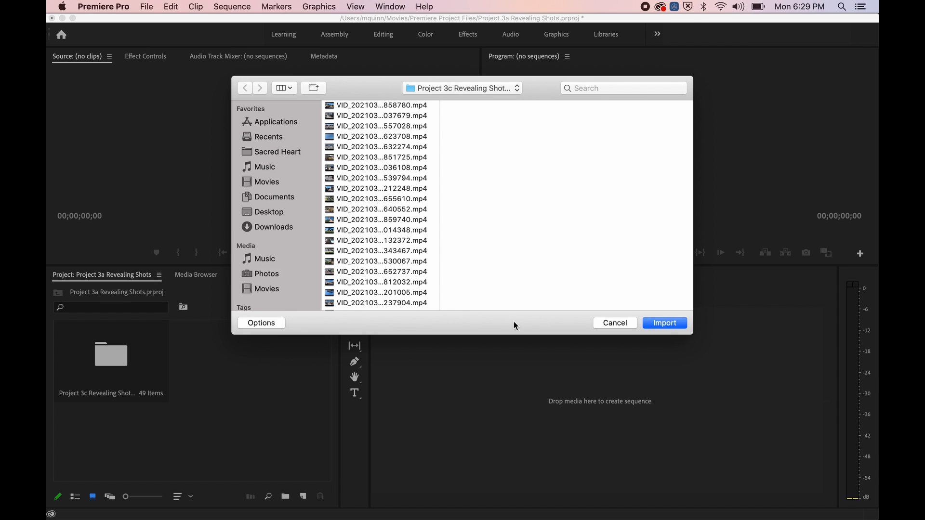
pyautogui.click(609, 326)
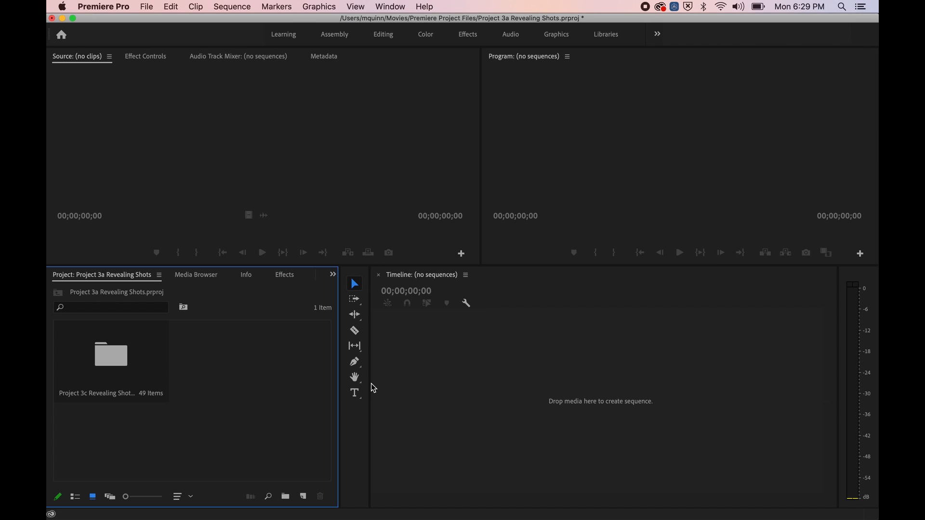
pyautogui.press('super+i')
pyautogui.click(432, 89)
pyautogui.click(434, 97)
pyautogui.click(525, 116)
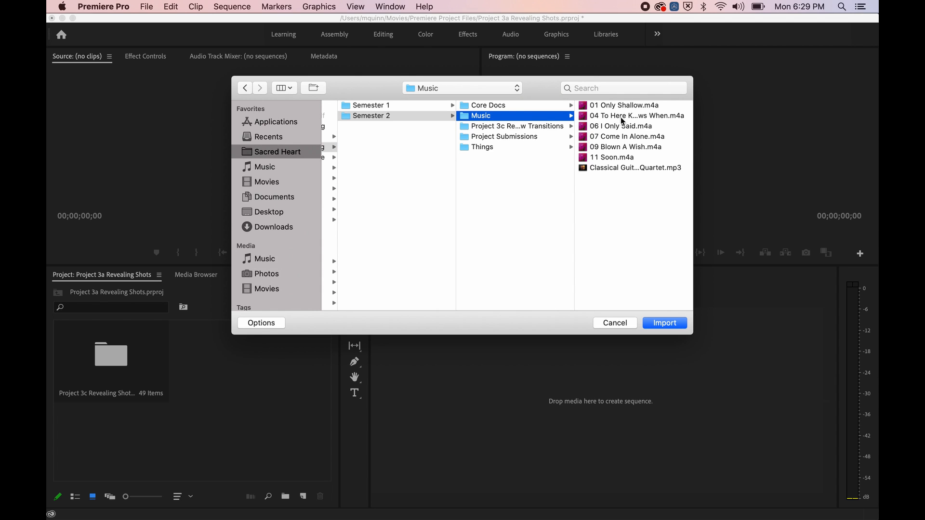
# - Preview the songs 06 I Only Said.m4a, 11 Soon.m4a and 09 Blown A Wish.m4a before importing
pyautogui.click(618, 126)
pyautogui.click(623, 167)
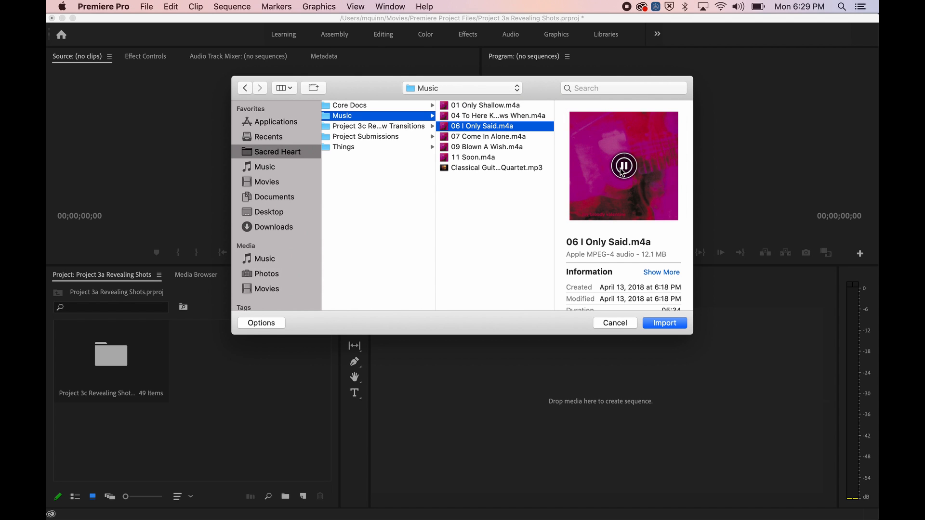
pyautogui.click(491, 158)
pyautogui.click(625, 167)
pyautogui.click(625, 167)
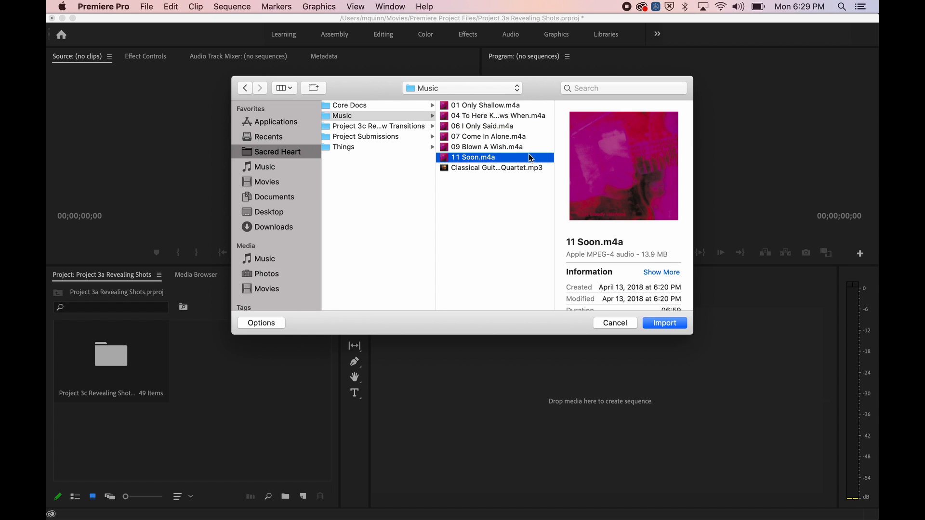
pyautogui.click(496, 147)
pyautogui.click(625, 167)
pyautogui.click(625, 167)
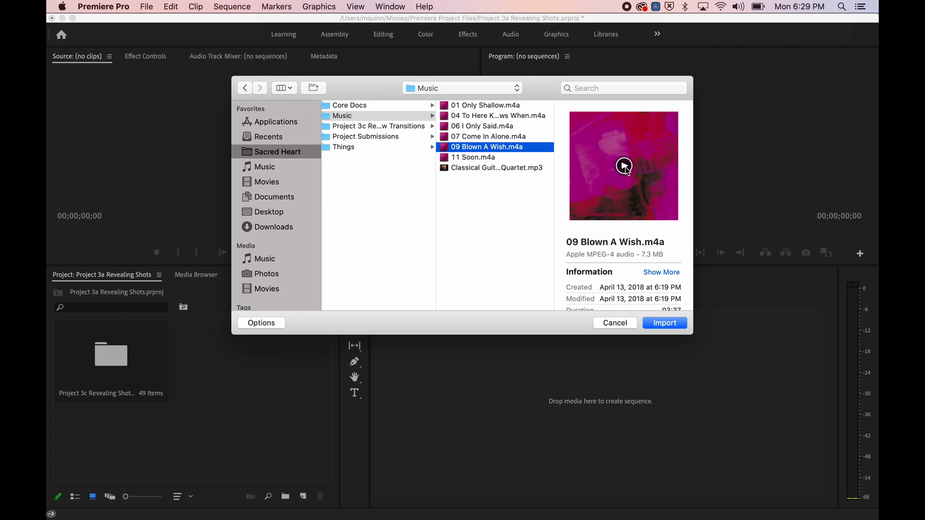
# - Import 09 Blown A Wish.m4a and load the footage bin's first clip, VID_20210328_103858780.mp4, into the Source monitor
pyautogui.click(664, 327)
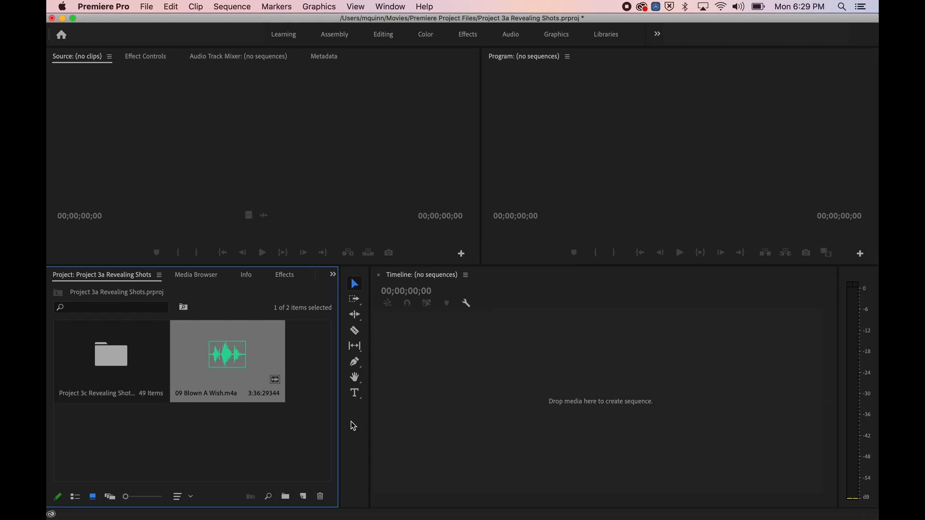
pyautogui.click(248, 433)
pyautogui.doubleClick(108, 353)
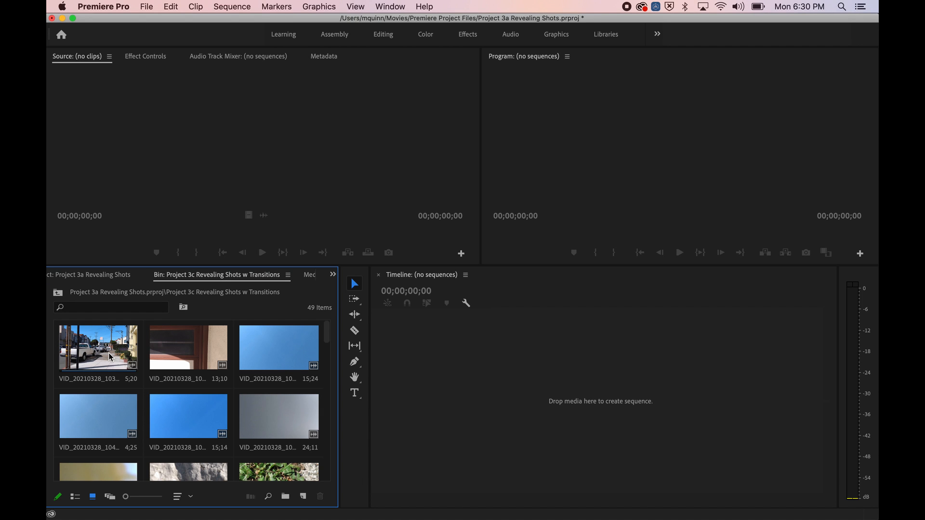
pyautogui.doubleClick(109, 355)
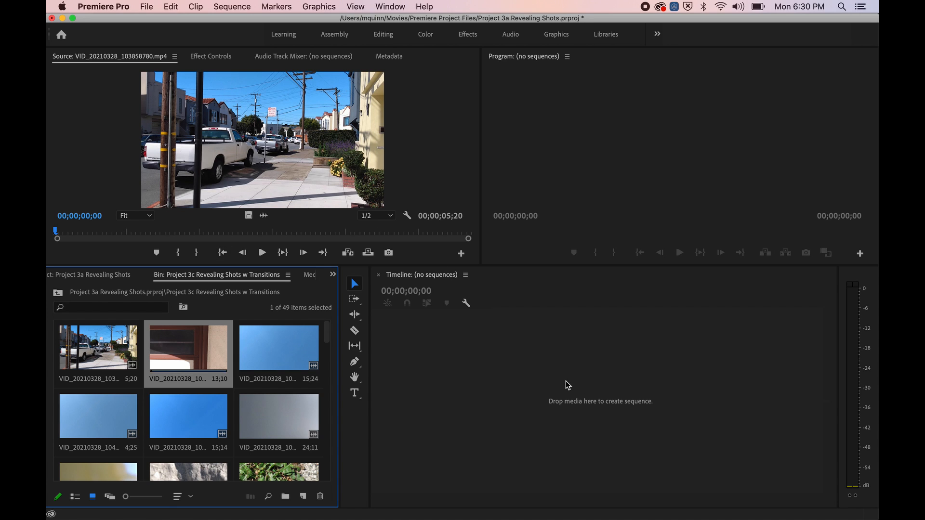
# - Start a new sequence and expand the AVCHD 1080p group of sequence presets
pyautogui.click(147, 8)
pyautogui.moveTo(151, 21)
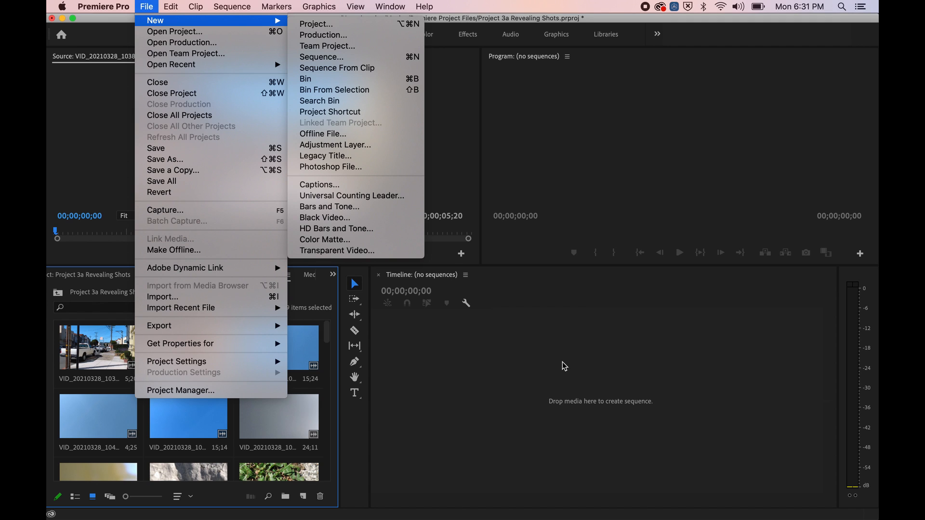
pyautogui.click(322, 58)
pyautogui.click(326, 167)
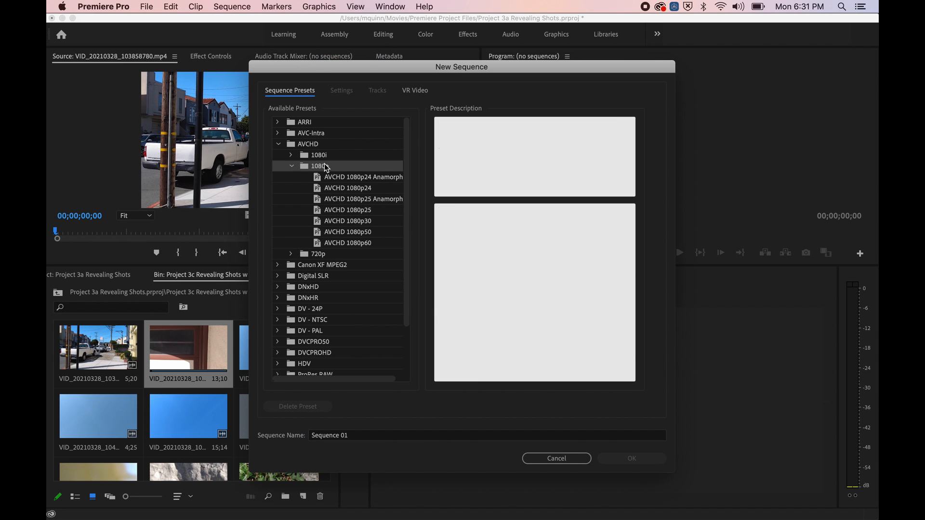
pyautogui.click(291, 166)
pyautogui.click(279, 143)
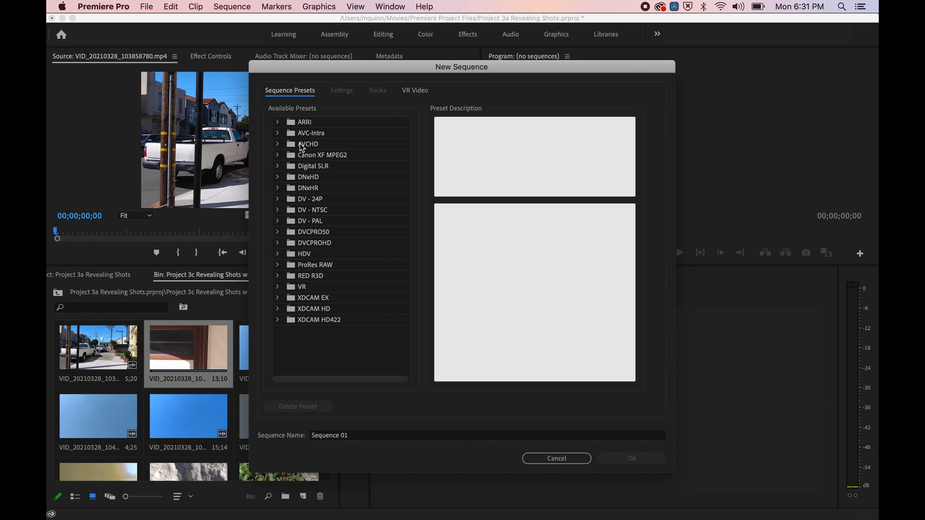
pyautogui.click(277, 144)
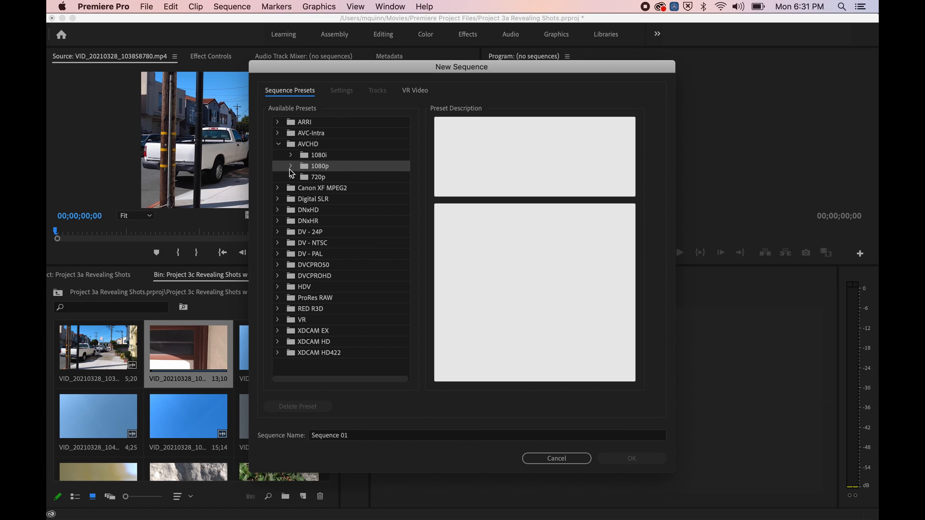
pyautogui.click(291, 165)
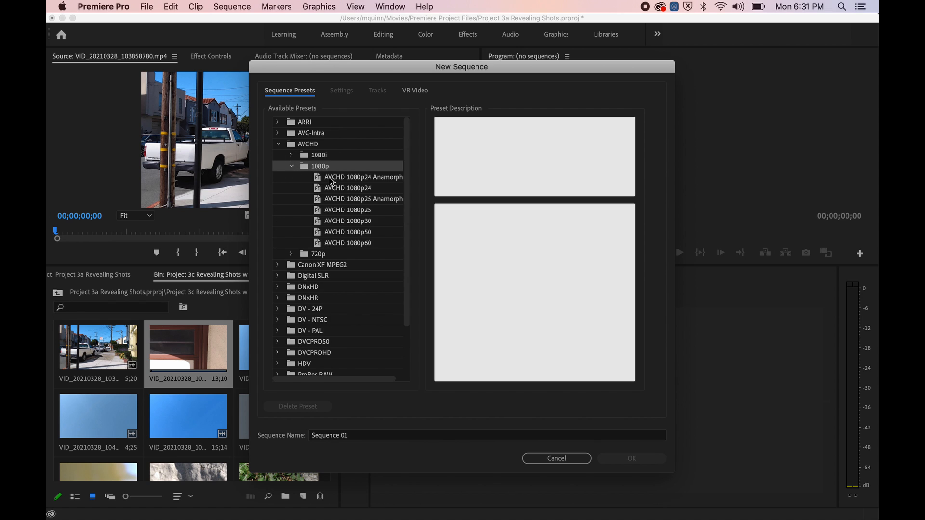
# - Compare the AVCHD 1080p30 and 1080p60 preset descriptions and create the sequence with the AVCHD 1080p30 preset
pyautogui.click(372, 221)
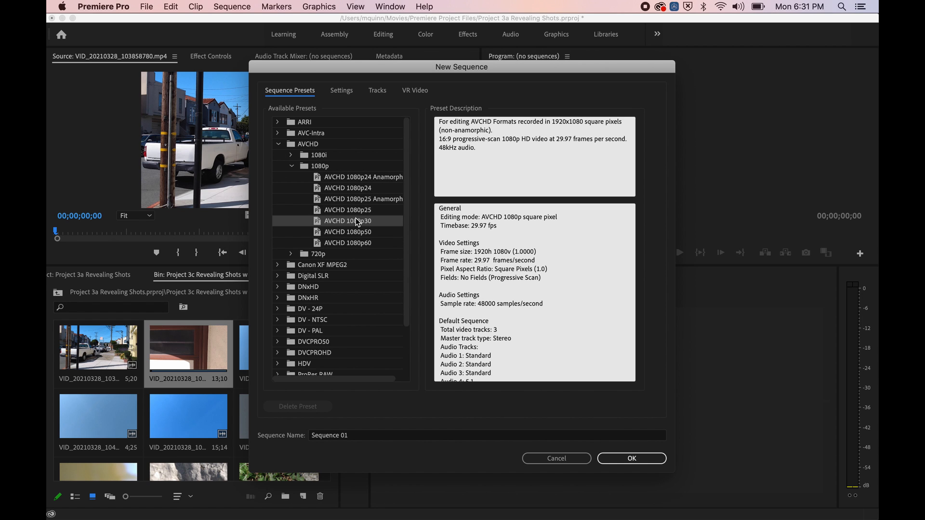
pyautogui.click(356, 244)
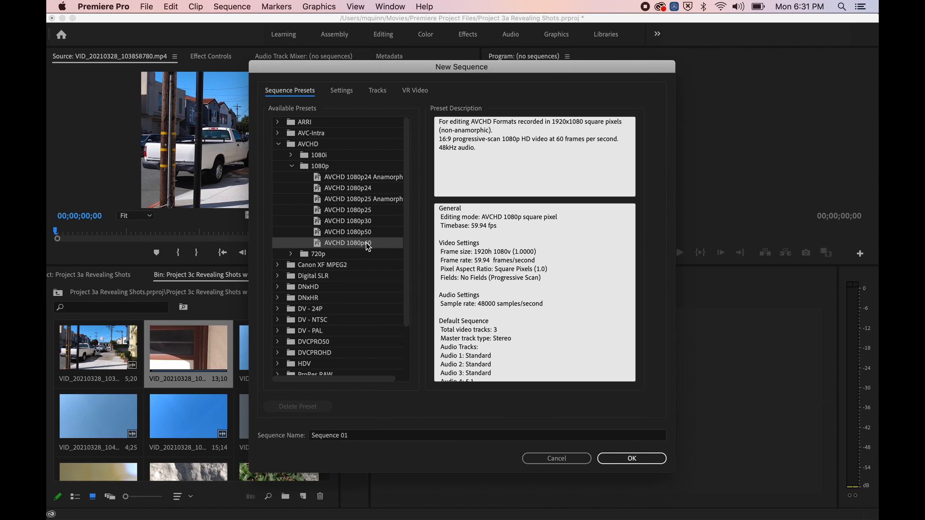
pyautogui.click(354, 221)
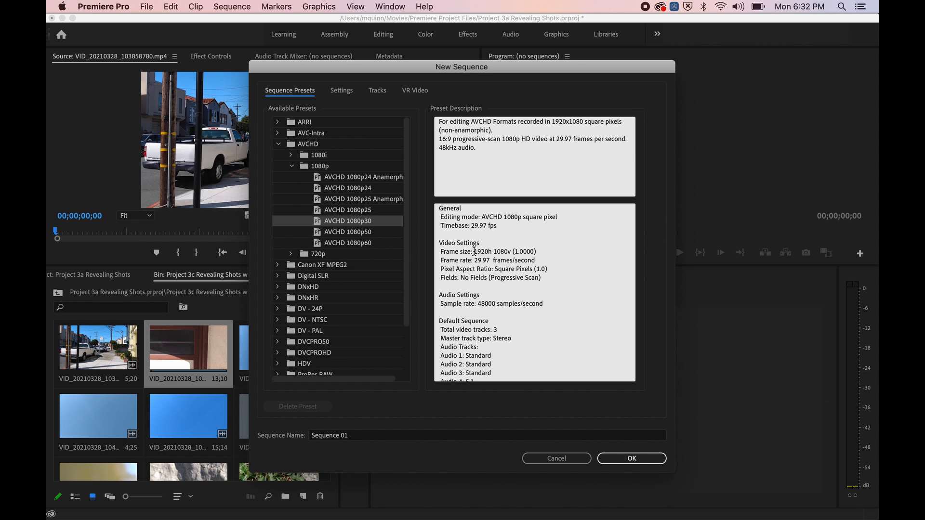
pyautogui.click(491, 254)
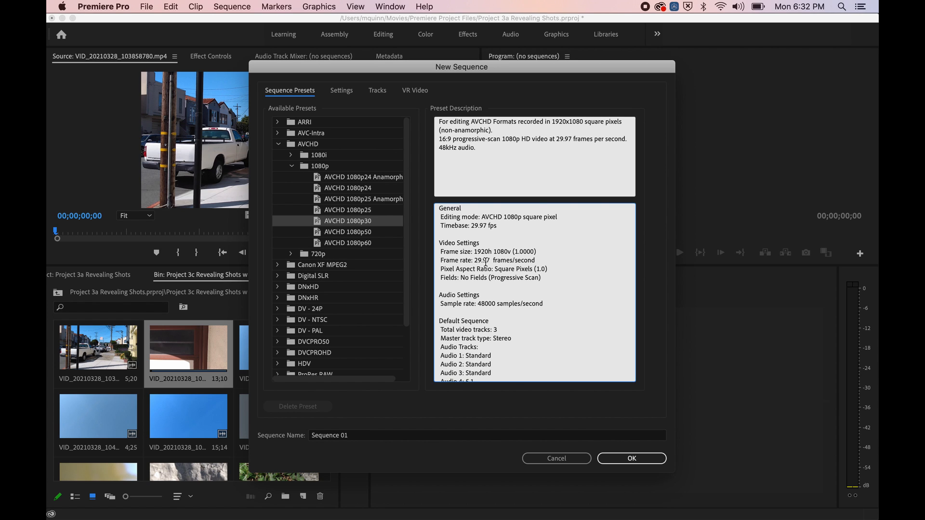
pyautogui.click(361, 222)
pyautogui.click(362, 244)
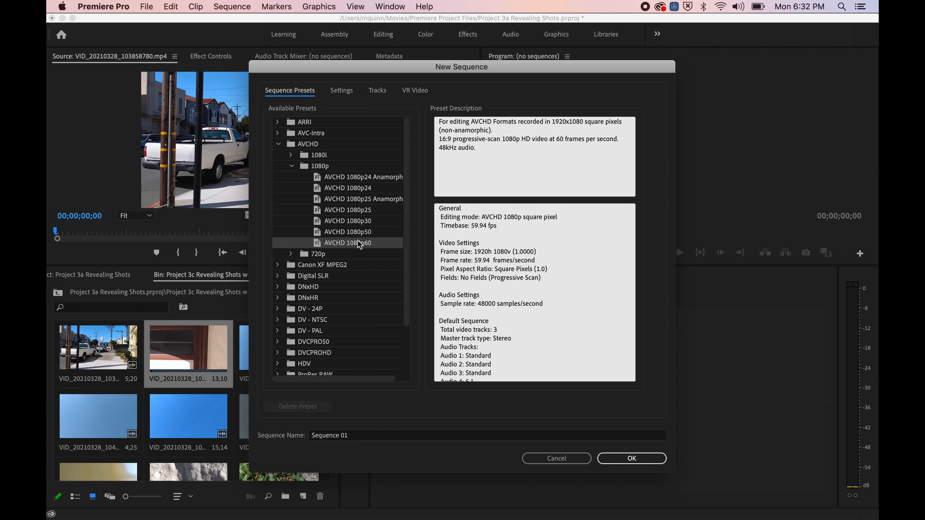
pyautogui.click(356, 222)
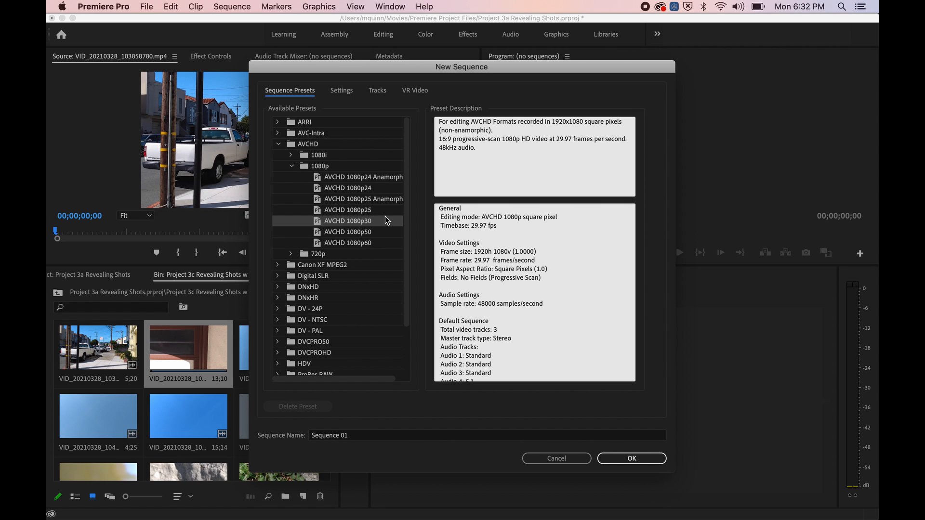
pyautogui.click(612, 458)
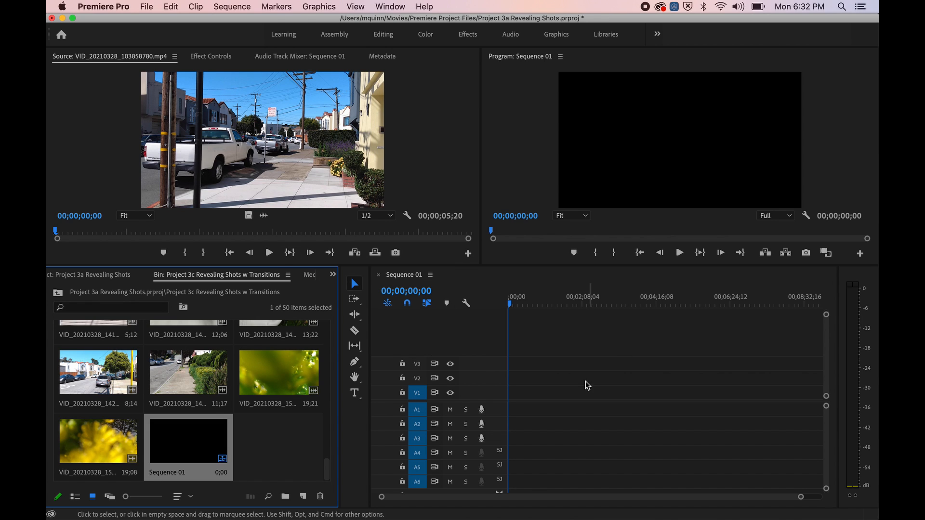
# - Look through the footage bin from its end back to the start and preview VID_20210328_104632274.mp4 in the Source monitor
pyautogui.click(236, 187)
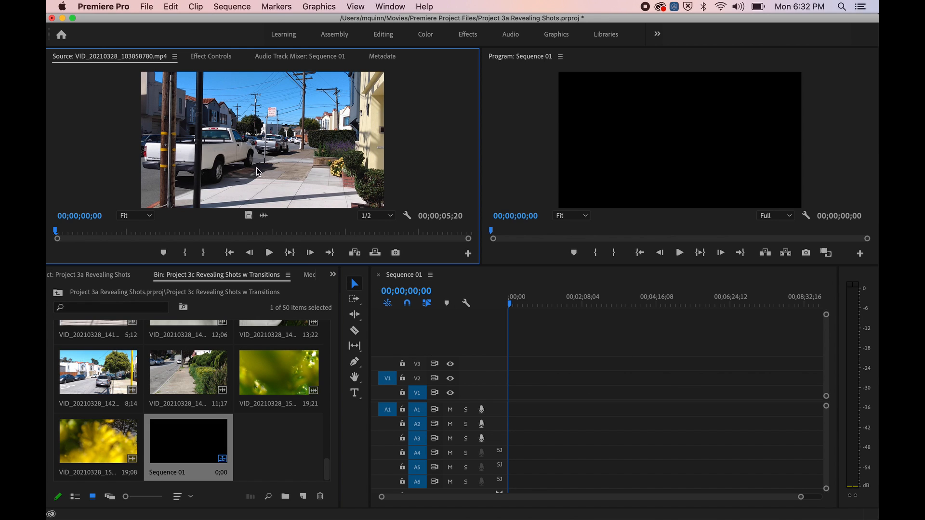
pyautogui.click(116, 446)
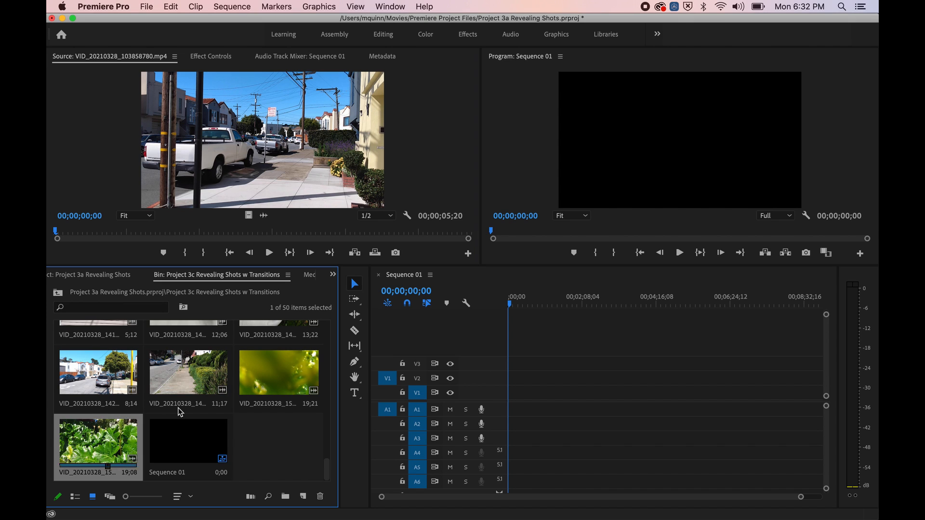
pyautogui.click(276, 375)
pyautogui.scroll(5, 220, 383)
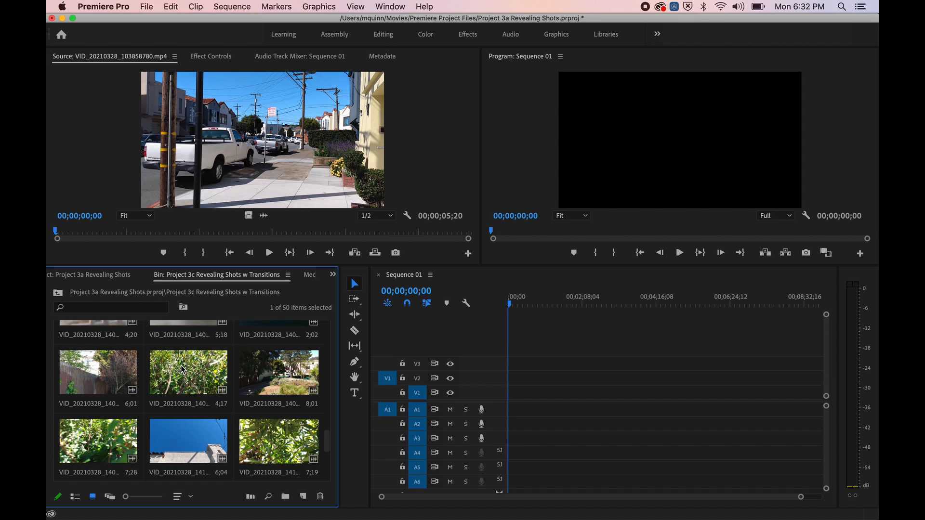
pyautogui.scroll(3, 138, 428)
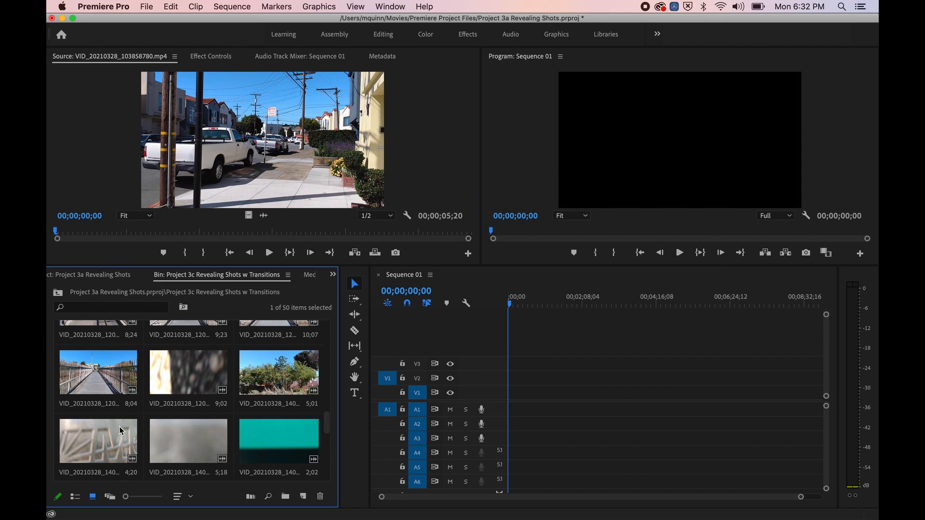
pyautogui.click(117, 376)
pyautogui.scroll(5, 135, 378)
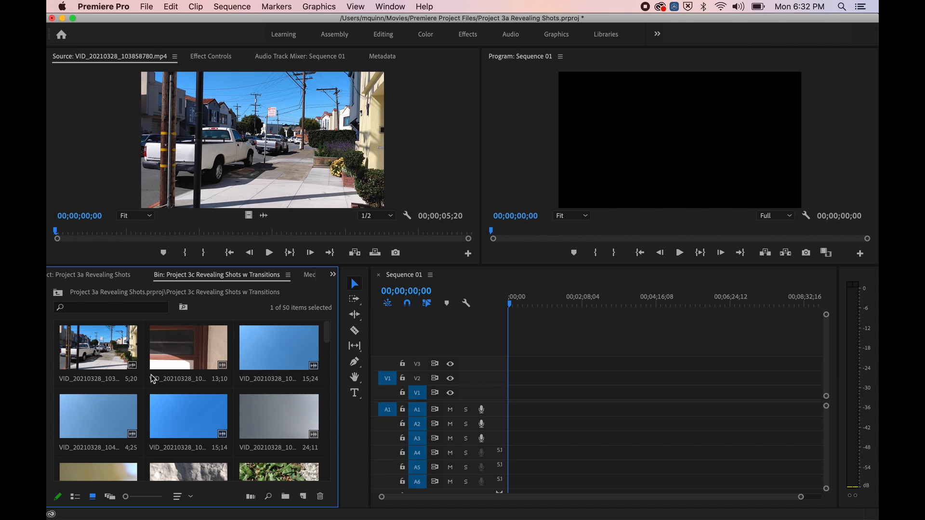
pyautogui.doubleClick(179, 407)
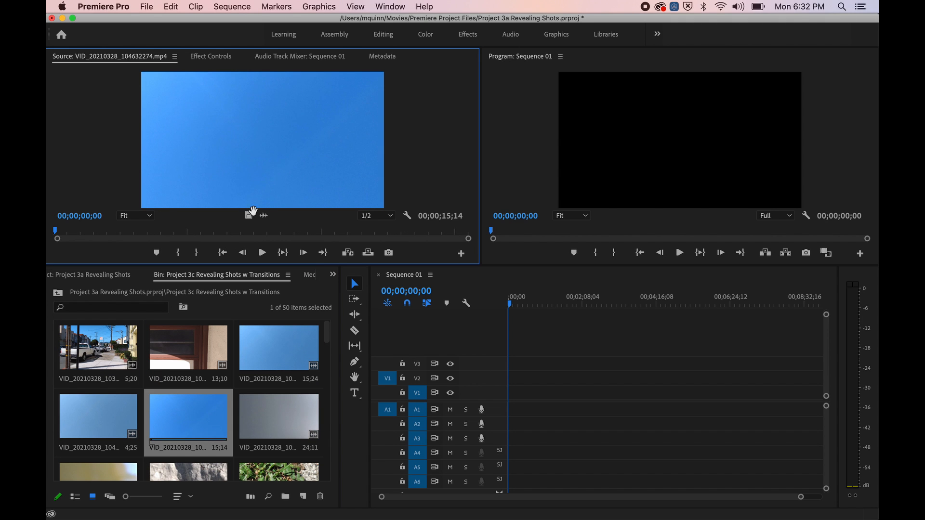
pyautogui.moveTo(72, 233)
pyautogui.mouseDown()
pyautogui.moveTo(285, 240)
pyautogui.moveTo(82, 241)
pyautogui.mouseUp()
# - Scrub through the clips VID_20210328_104623708.mp4, VID_20210328_104557028.mp4 and VID_20210328_104037679.mp4 in the Source monitor
pyautogui.doubleClick(123, 406)
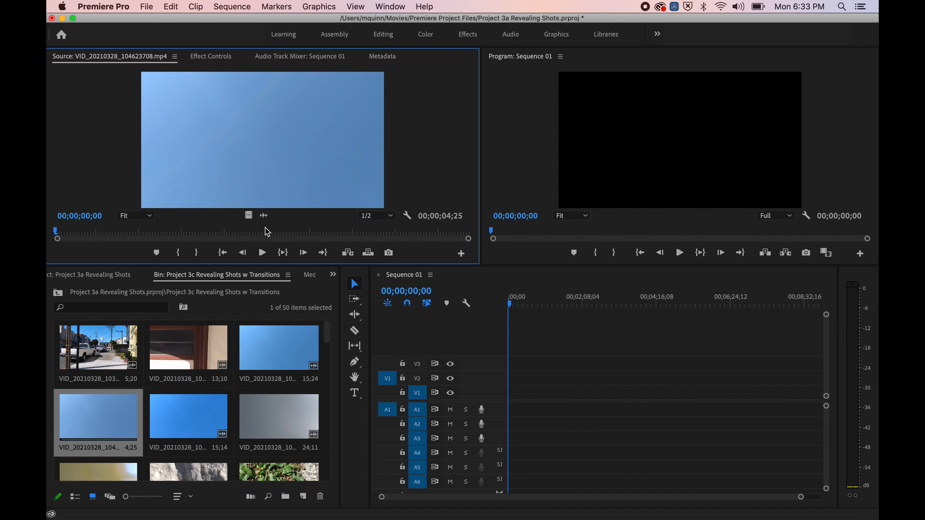
pyautogui.moveTo(67, 232); pyautogui.dragTo(89, 244)
pyautogui.doubleClick(255, 350)
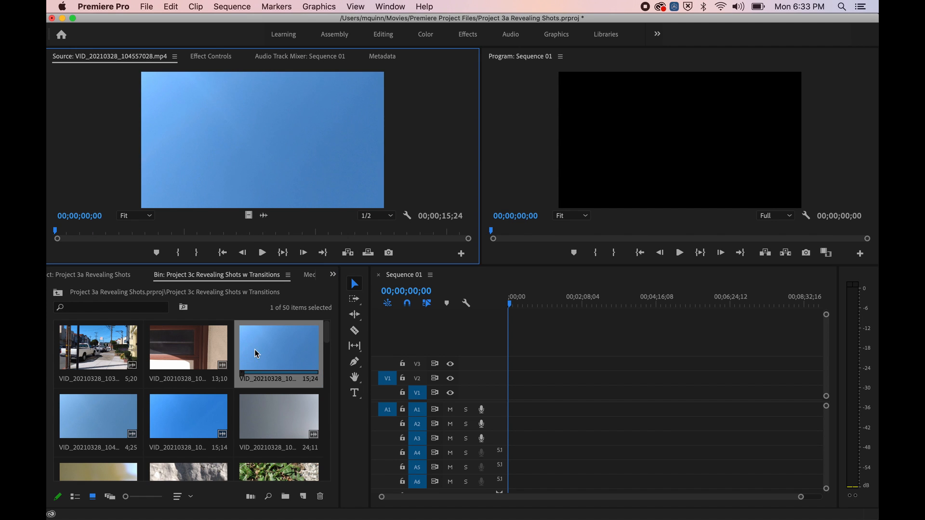
pyautogui.moveTo(251, 238); pyautogui.dragTo(74, 239)
pyautogui.doubleClick(191, 350)
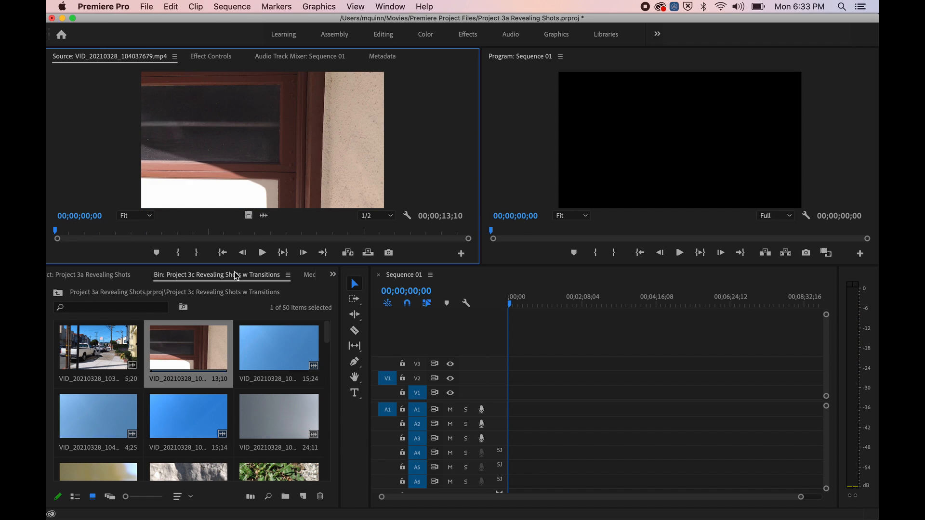
pyautogui.click(252, 232)
pyautogui.moveTo(252, 231)
pyautogui.mouseDown()
pyautogui.moveTo(458, 233)
pyautogui.moveTo(375, 236)
pyautogui.moveTo(264, 219)
pyautogui.moveTo(261, 234)
pyautogui.mouseUp()
# - View VID_20210328_104557028.mp4 again and open the grey clip VID_20210328_104851725.mp4 in the Source monitor
pyautogui.doubleClick(258, 356)
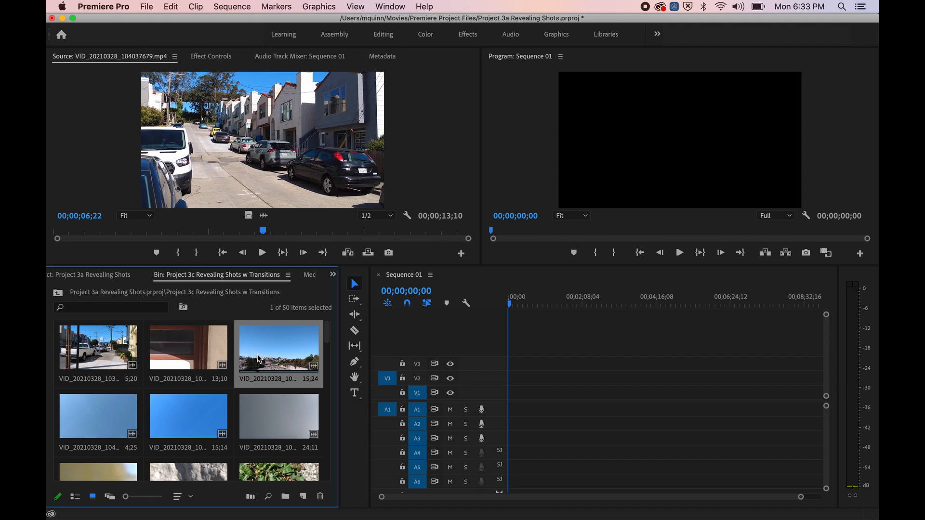
pyautogui.scroll(-5, 214, 381)
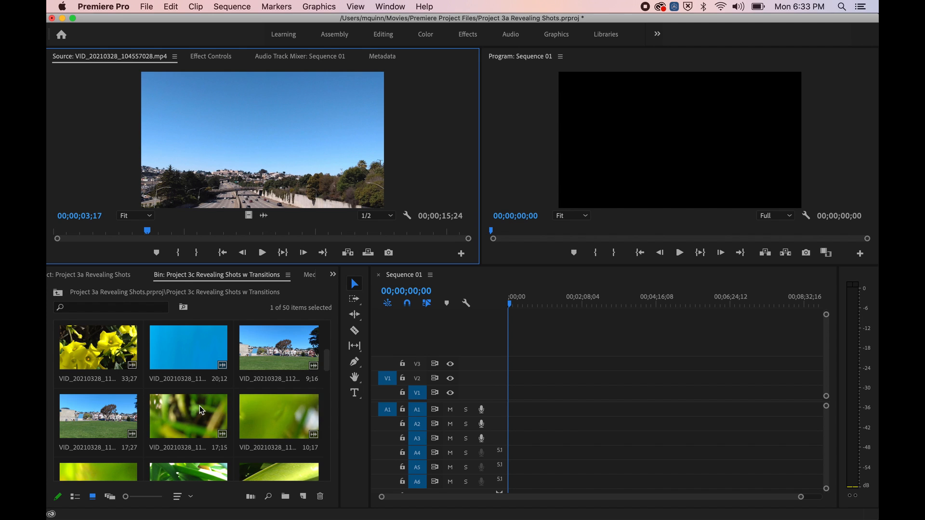
pyautogui.scroll(2, 202, 410)
pyautogui.scroll(2, 202, 410)
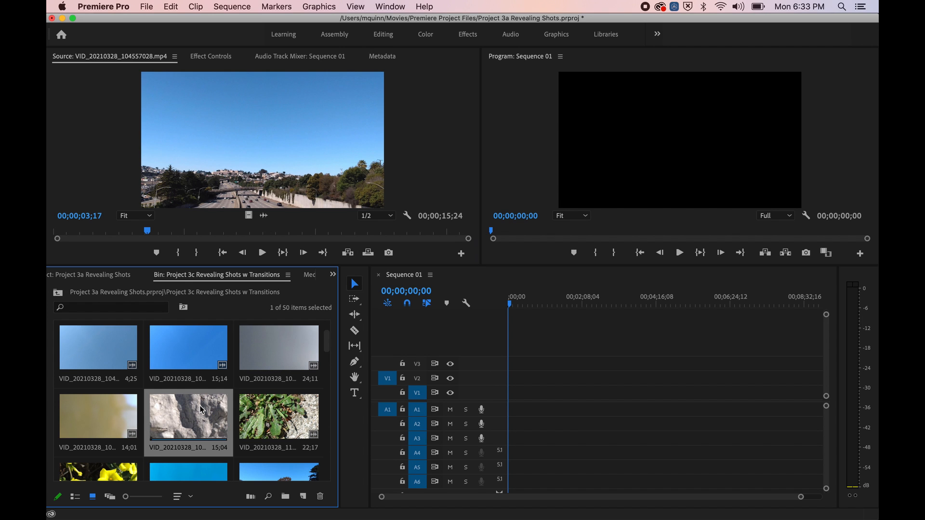
pyautogui.doubleClick(264, 362)
# - Find the 12;06 close-up of the white calla lily near the bin's end and load it into the Source monitor
pyautogui.scroll(-6, 188, 410)
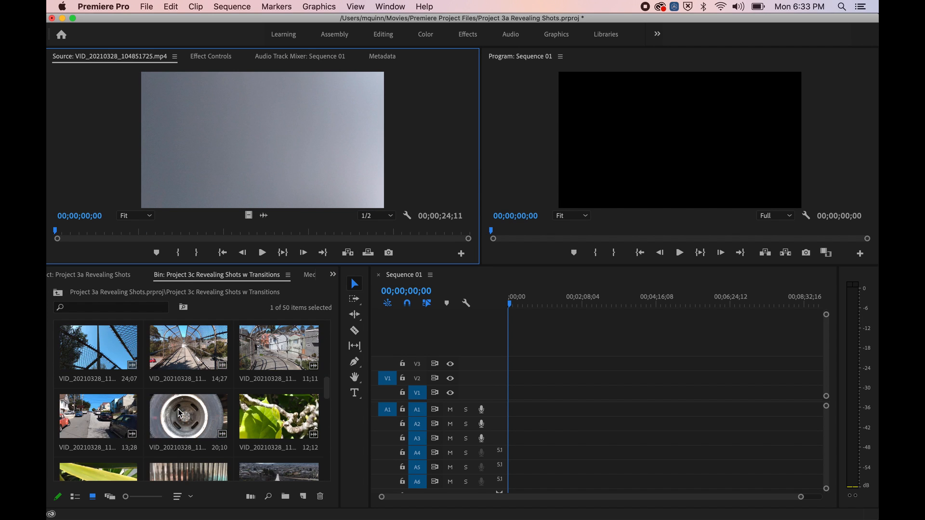
pyautogui.scroll(-2, 178, 414)
pyautogui.scroll(2, 179, 414)
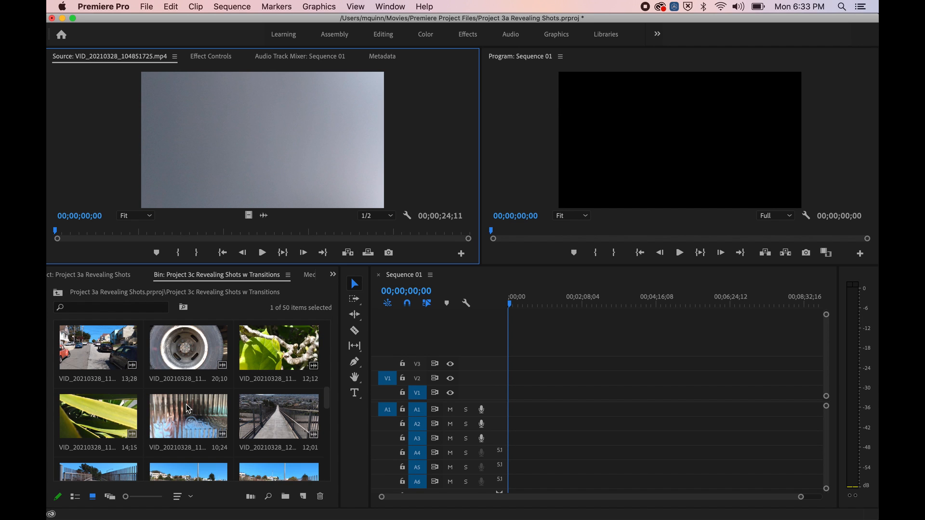
pyautogui.scroll(-4, 161, 425)
pyautogui.scroll(-3, 161, 425)
pyautogui.doubleClick(186, 419)
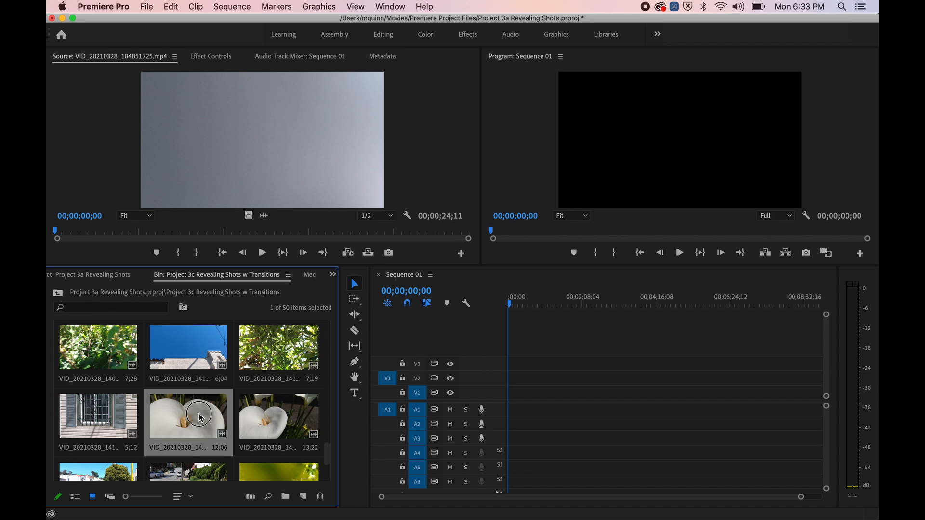
# - Scrub through the calla lily clip to examine the revealing shot and return its playhead to 00;00;00;00
pyautogui.click(251, 231)
pyautogui.moveTo(250, 231)
pyautogui.mouseDown()
pyautogui.moveTo(456, 234)
pyautogui.moveTo(158, 237)
pyautogui.moveTo(456, 213)
pyautogui.moveTo(108, 227)
pyautogui.moveTo(425, 190)
pyautogui.moveTo(330, 227)
pyautogui.moveTo(94, 192)
pyautogui.moveTo(235, 176)
pyautogui.moveTo(206, 200)
pyautogui.moveTo(227, 213)
pyautogui.moveTo(190, 232)
pyautogui.mouseUp()
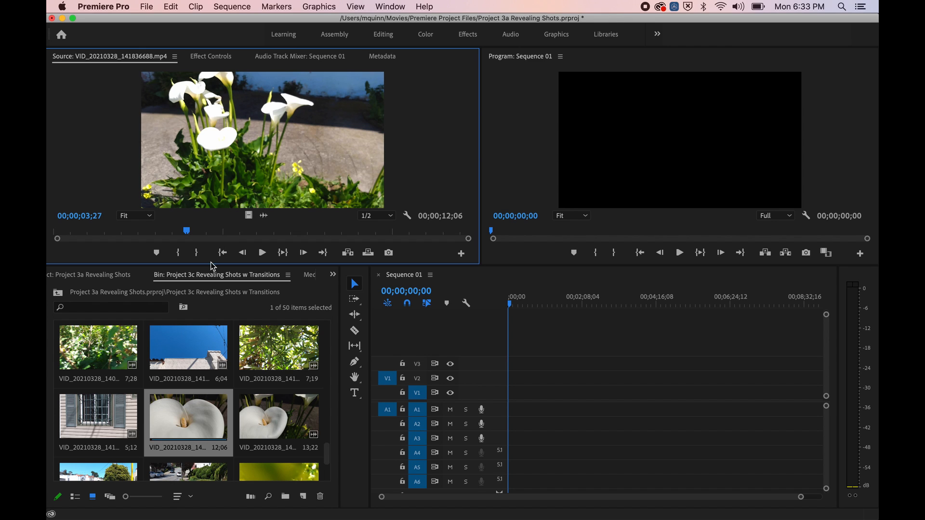
pyautogui.moveTo(188, 236); pyautogui.dragTo(80, 233)
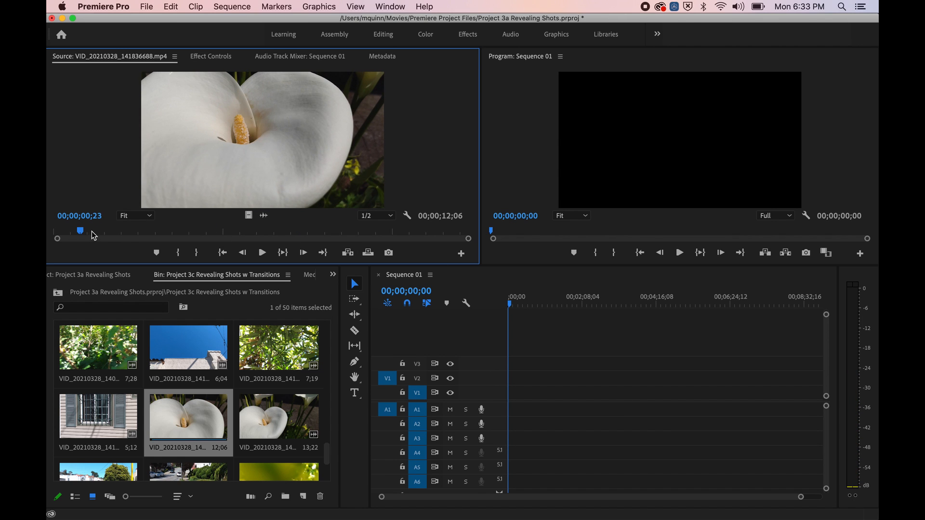
pyautogui.moveTo(80, 234); pyautogui.dragTo(54, 233)
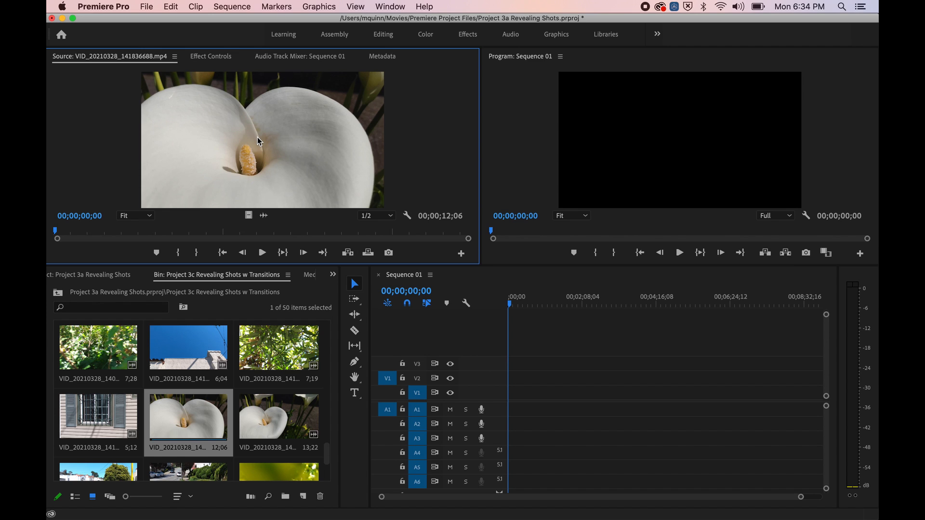
# - Place the calla lily clip with its audio at the sequence start, keeping the existing sequence settings, play it and remove it again
pyautogui.moveTo(258, 138); pyautogui.dragTo(510, 398)
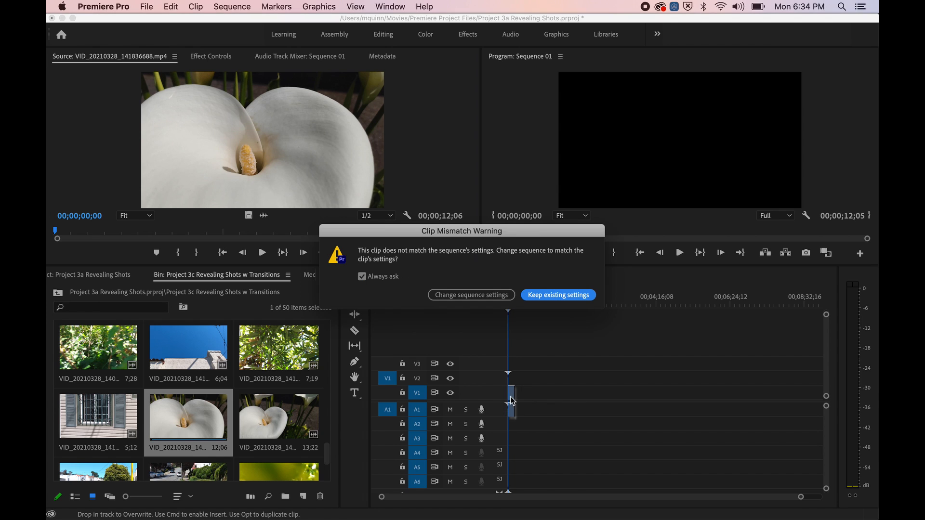
pyautogui.moveTo(414, 230); pyautogui.dragTo(410, 203)
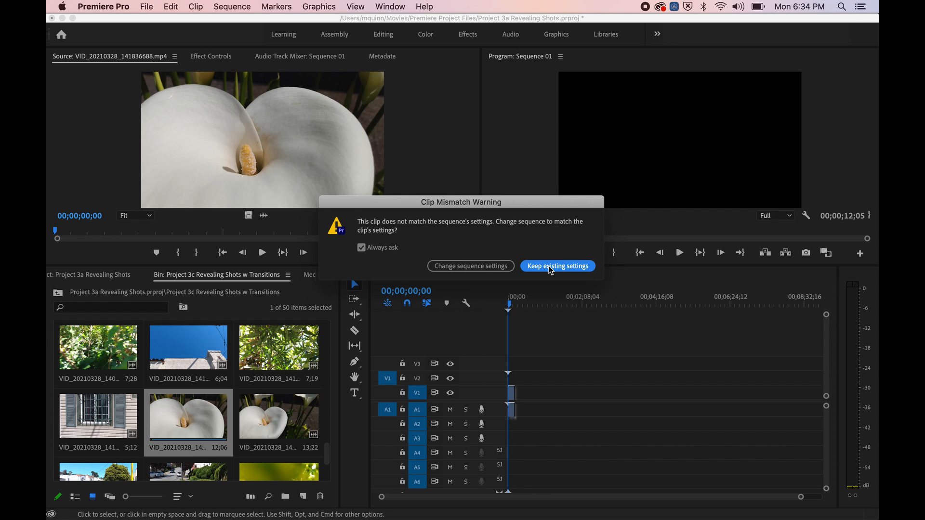
pyautogui.click(534, 266)
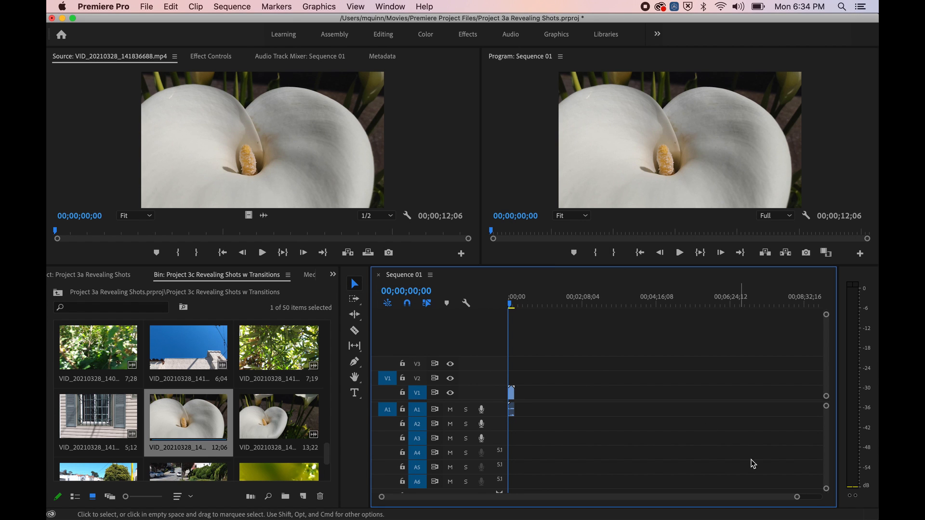
pyautogui.moveTo(797, 497); pyautogui.dragTo(461, 498)
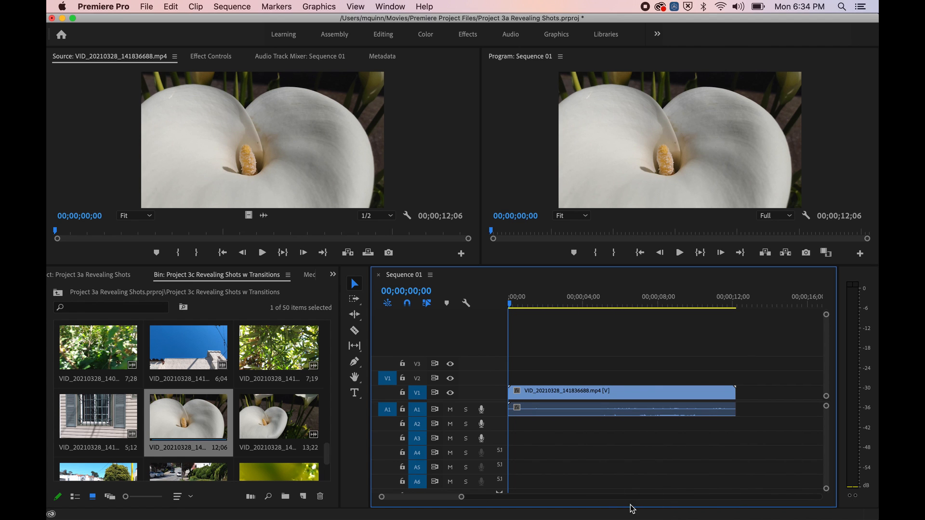
pyautogui.press('space')
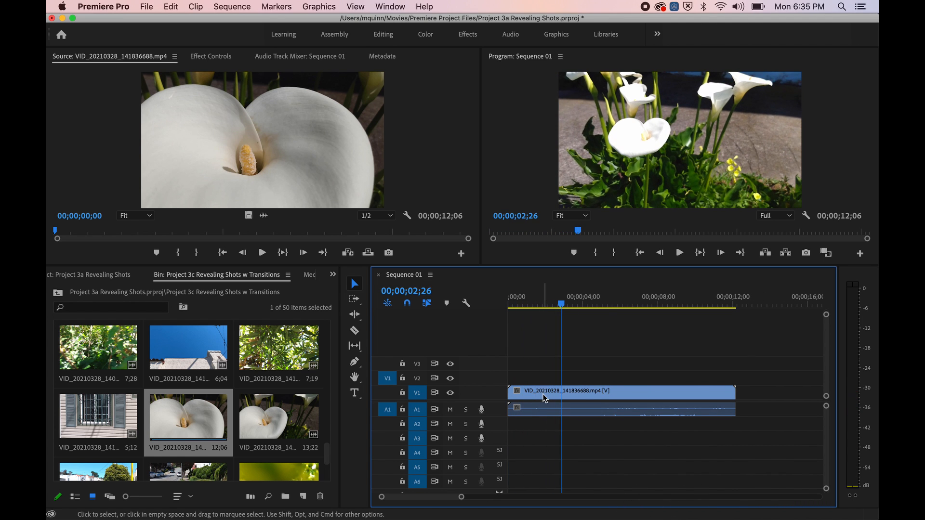
pyautogui.click(545, 397)
pyautogui.press('Delete')
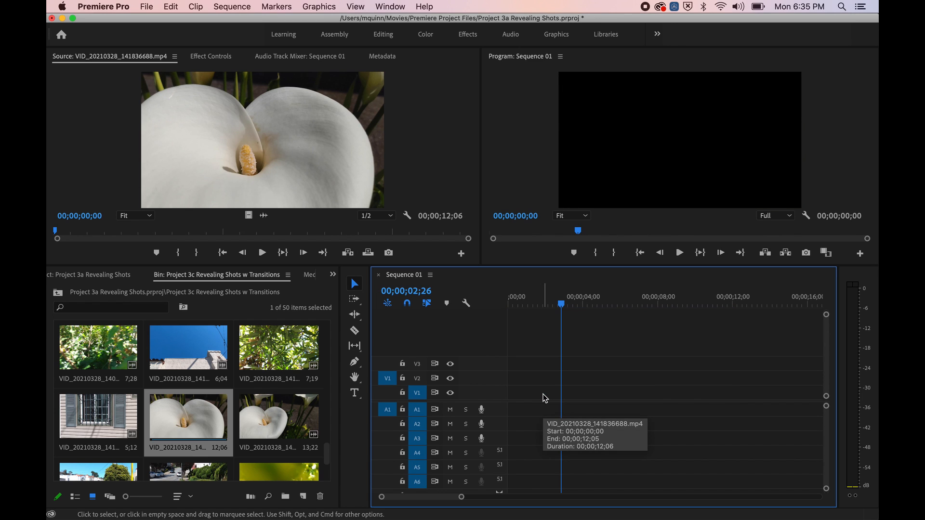
# - Place only the video of the calla lily clip at the start of V1, keeping the existing sequence settings, and review it
pyautogui.moveTo(248, 215); pyautogui.dragTo(513, 409)
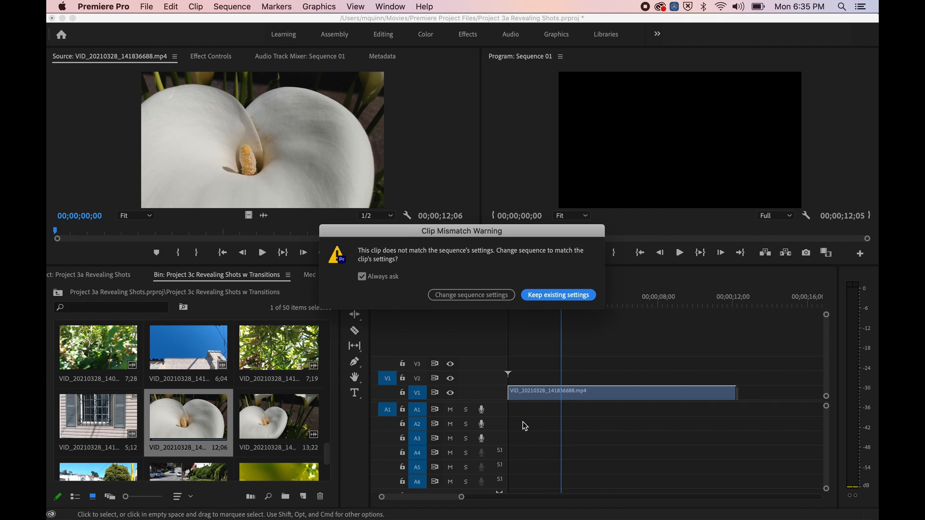
pyautogui.click(546, 296)
pyautogui.moveTo(561, 303); pyautogui.dragTo(509, 309)
pyautogui.press('space')
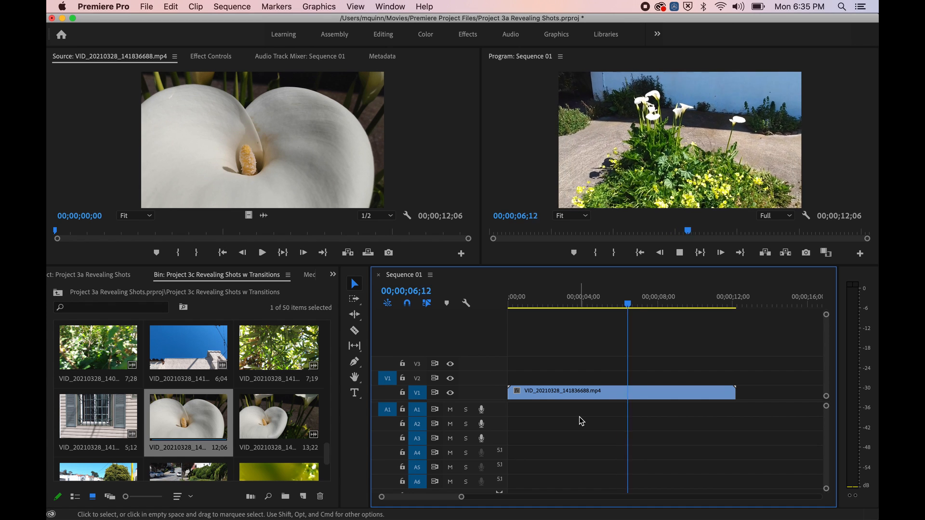
pyautogui.press('space')
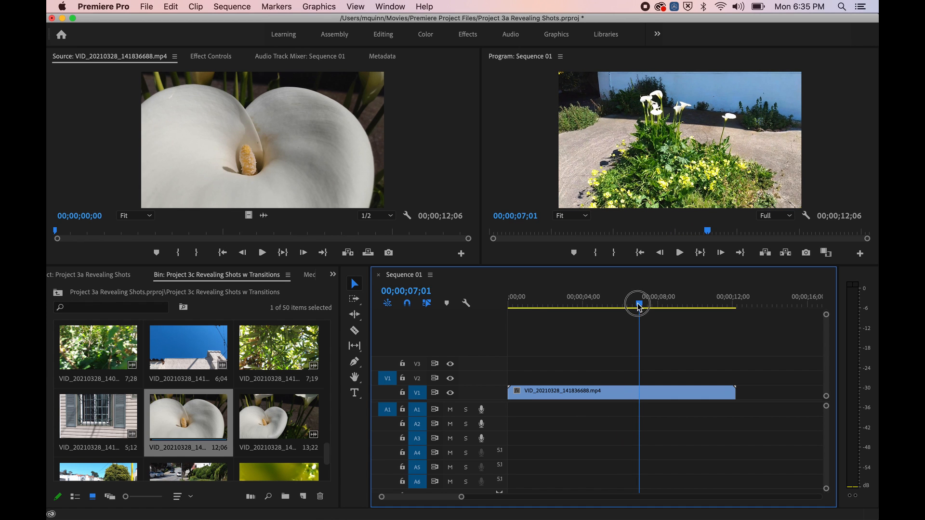
pyautogui.moveTo(639, 304); pyautogui.dragTo(424, 303)
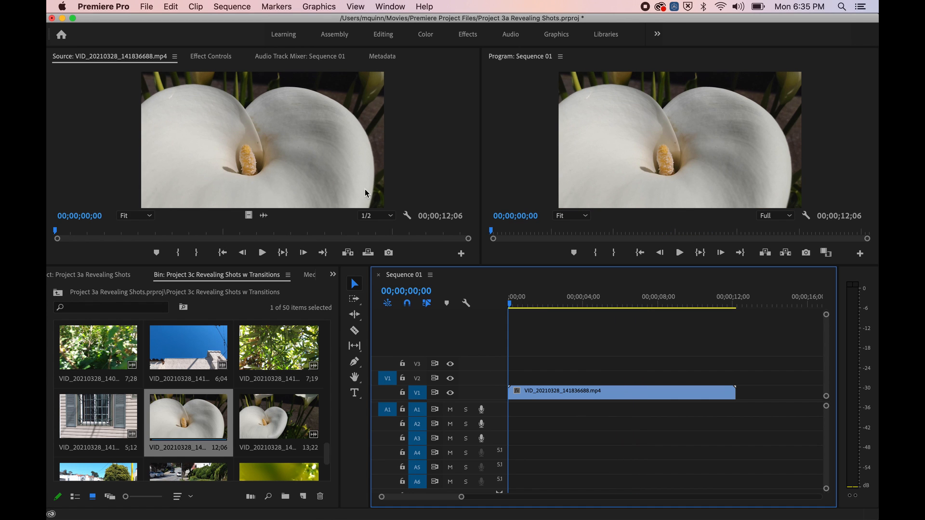
pyautogui.moveTo(509, 302); pyautogui.dragTo(473, 302)
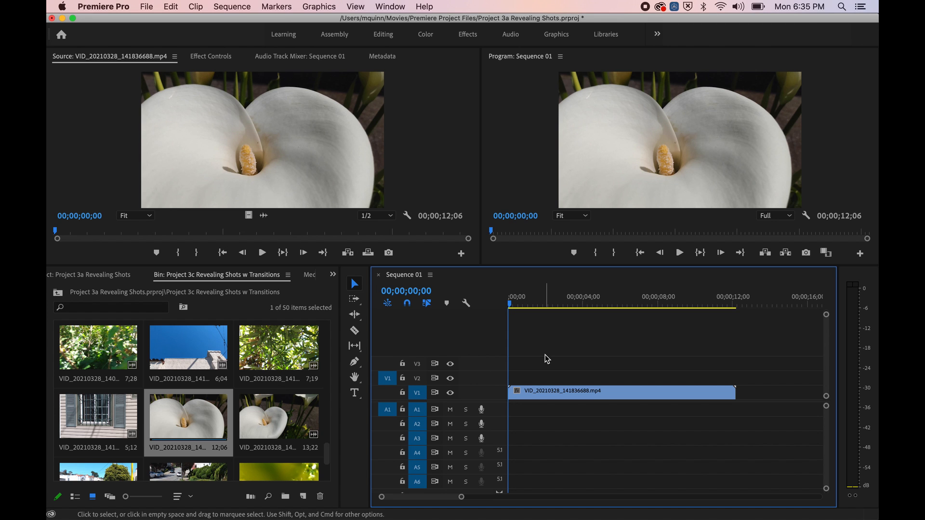
# - Trim the start of the calla lily clip to 00;00;03;16 and move the shortened clip back to the sequence start
pyautogui.moveTo(511, 303); pyautogui.dragTo(594, 328)
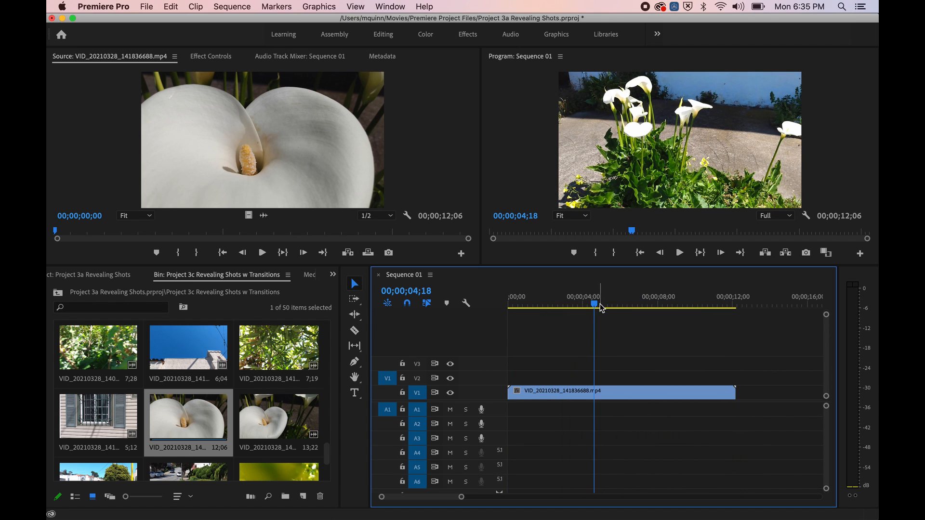
pyautogui.moveTo(593, 310); pyautogui.dragTo(574, 308)
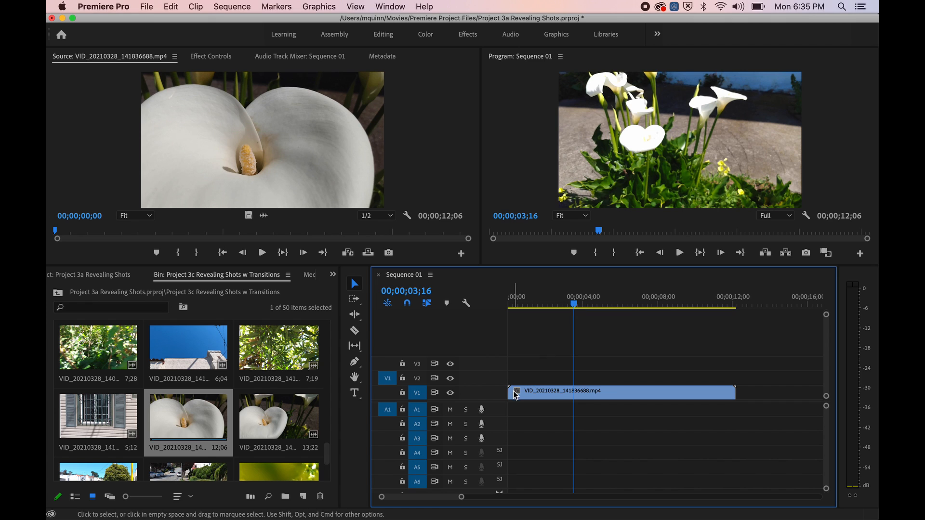
pyautogui.click(355, 284)
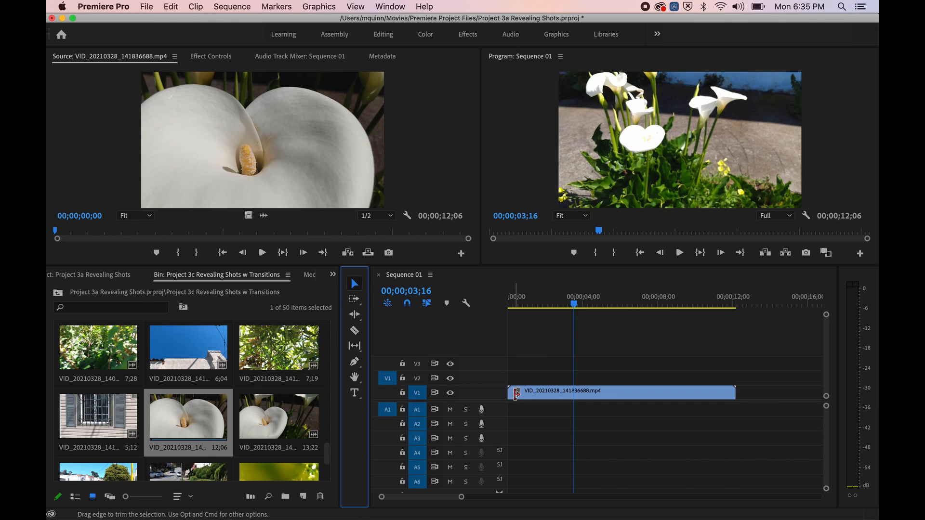
pyautogui.moveTo(512, 394); pyautogui.dragTo(574, 394)
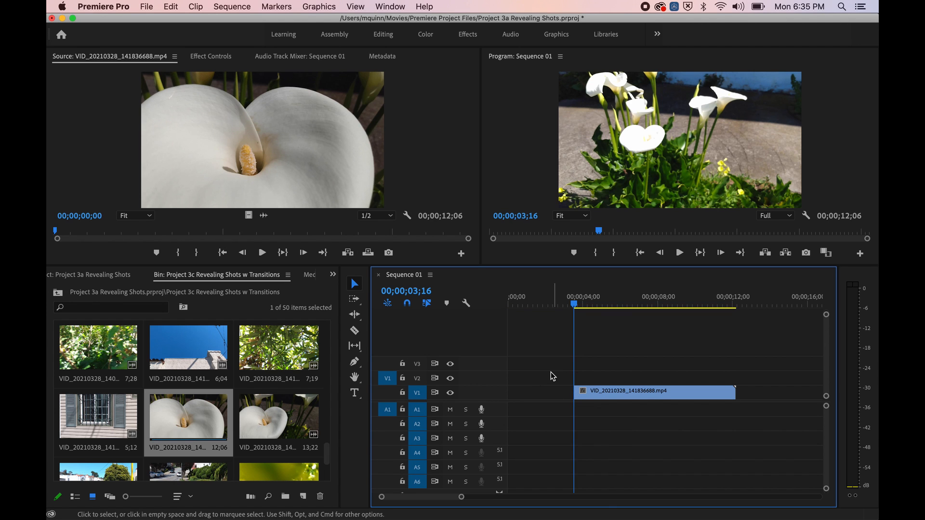
pyautogui.moveTo(574, 303)
pyautogui.mouseDown()
pyautogui.moveTo(511, 303)
pyautogui.moveTo(576, 312)
pyautogui.mouseUp()
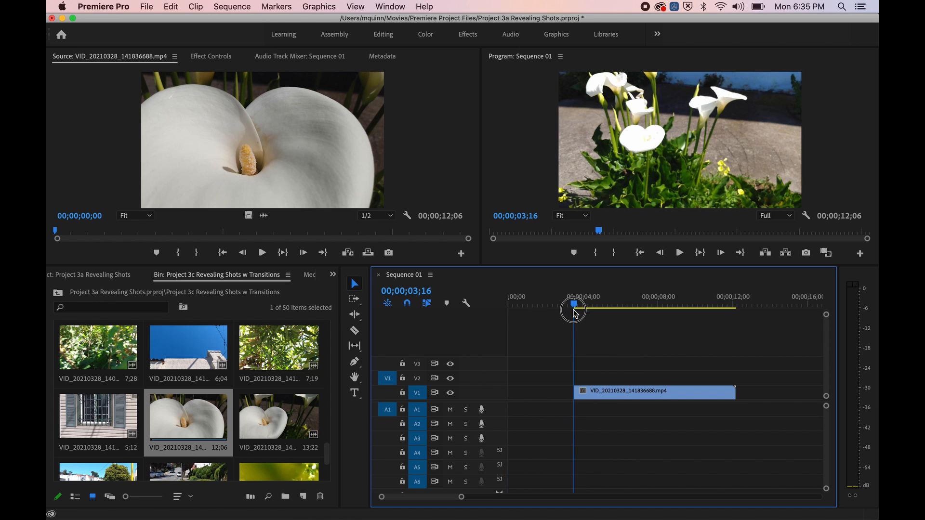
pyautogui.moveTo(627, 394); pyautogui.dragTo(548, 396)
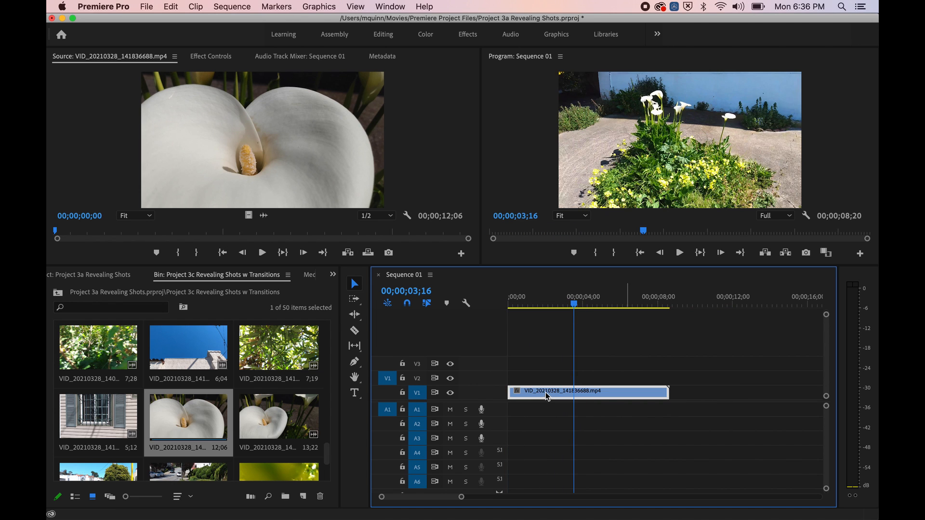
# - Trim the end of the calla lily clip so it finishes at about 00;00;06;27, and play the trimmed clip
pyautogui.press('Home')
pyautogui.press('space')
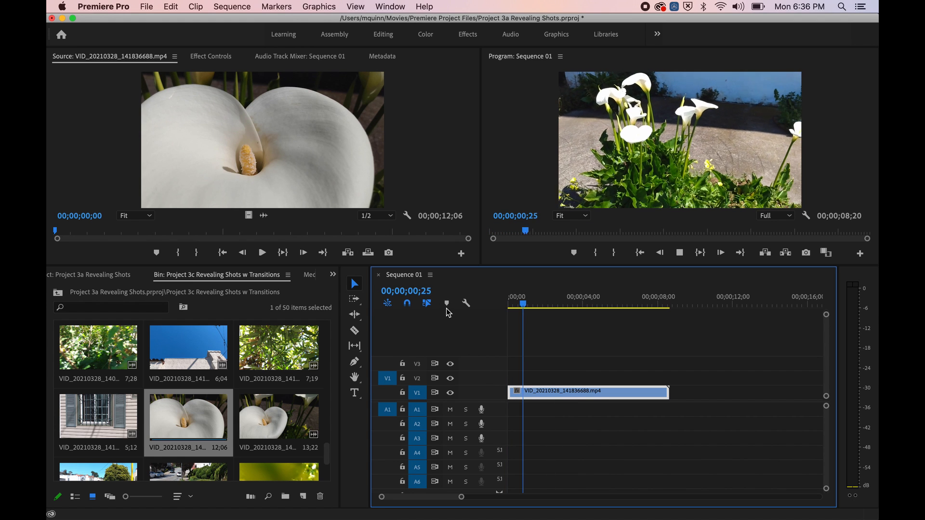
pyautogui.press('space')
pyautogui.moveTo(533, 305); pyautogui.dragTo(629, 309)
pyautogui.moveTo(667, 395); pyautogui.dragTo(635, 393)
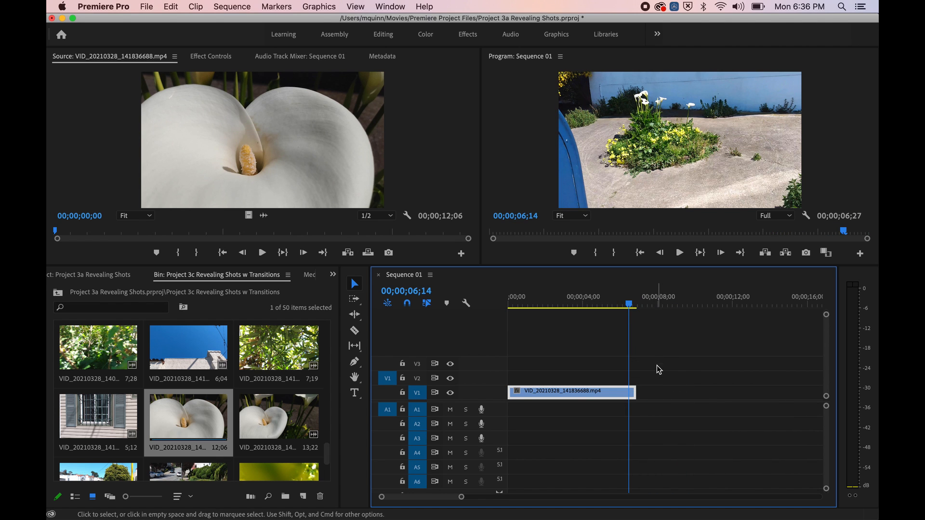
pyautogui.moveTo(643, 308); pyautogui.dragTo(487, 305)
pyautogui.press('space')
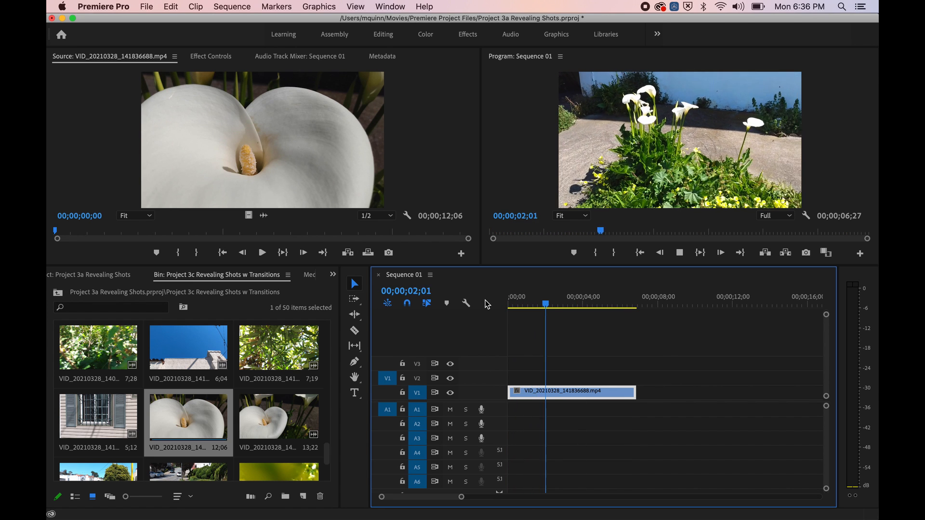
pyautogui.press('space')
# - Extend both ends of the calla lily clip to its full length, move it back to the sequence start and play it
pyautogui.moveTo(542, 391); pyautogui.dragTo(583, 393)
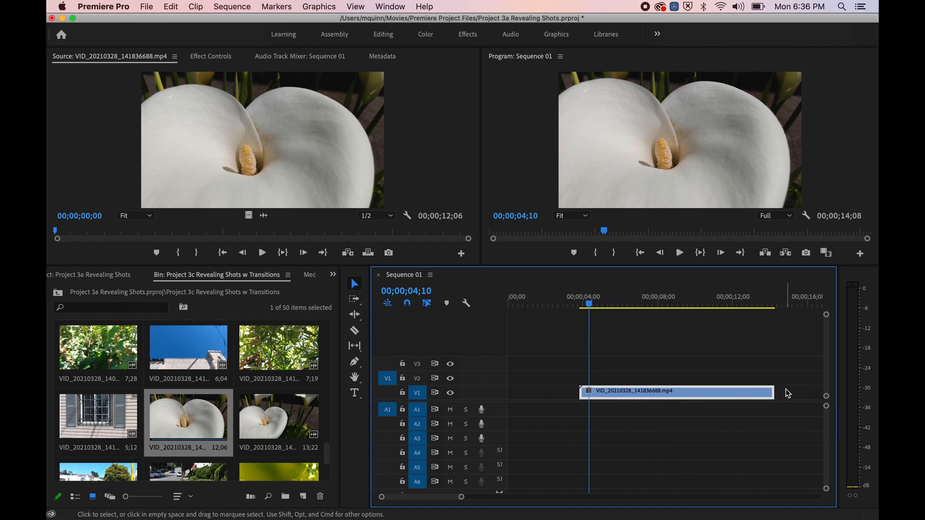
pyautogui.moveTo(774, 392); pyautogui.dragTo(876, 393)
pyautogui.moveTo(677, 398); pyautogui.dragTo(542, 392)
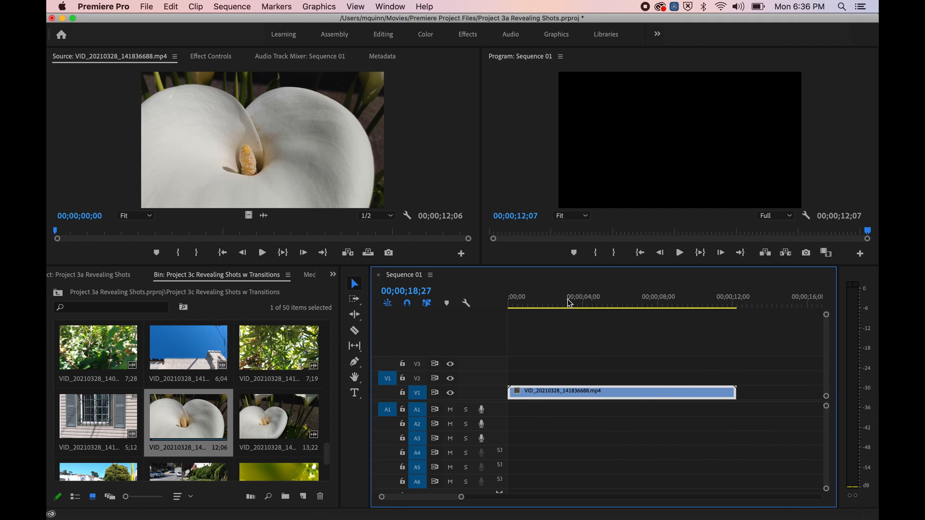
pyautogui.click(568, 306)
pyautogui.press('Home')
pyautogui.press('space')
pyautogui.press('space')
# - Open the 8;14 street clip VID_20210328_142143156.mp4 in the Source monitor and scrub through it
pyautogui.scroll(-1, 226, 386)
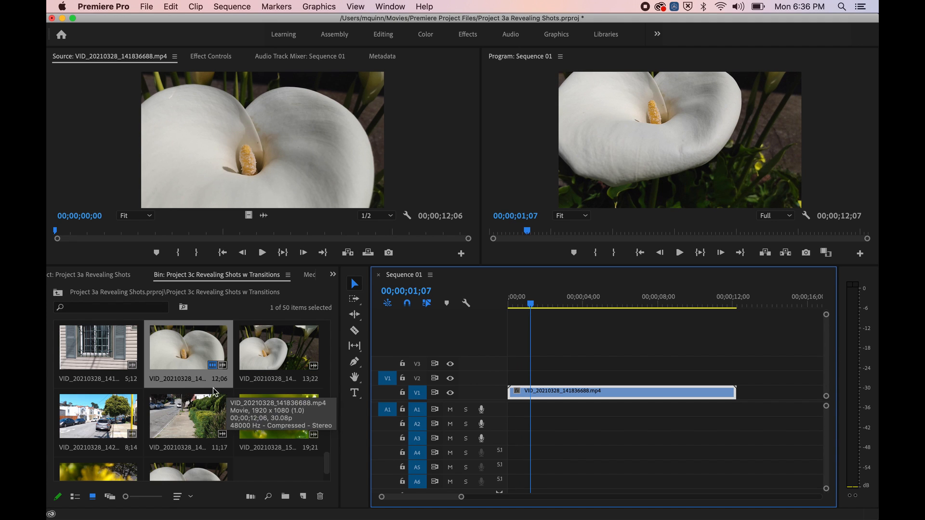
pyautogui.doubleClick(128, 414)
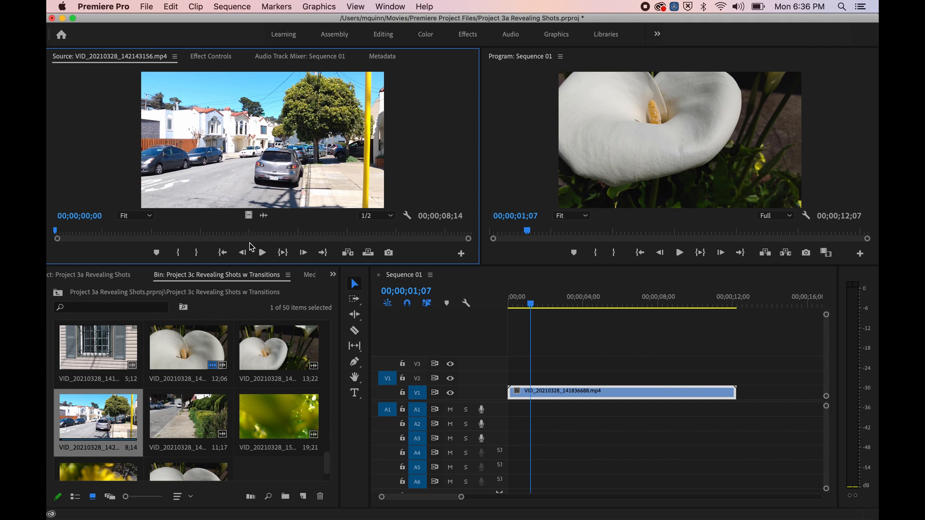
pyautogui.moveTo(253, 236); pyautogui.dragTo(103, 223)
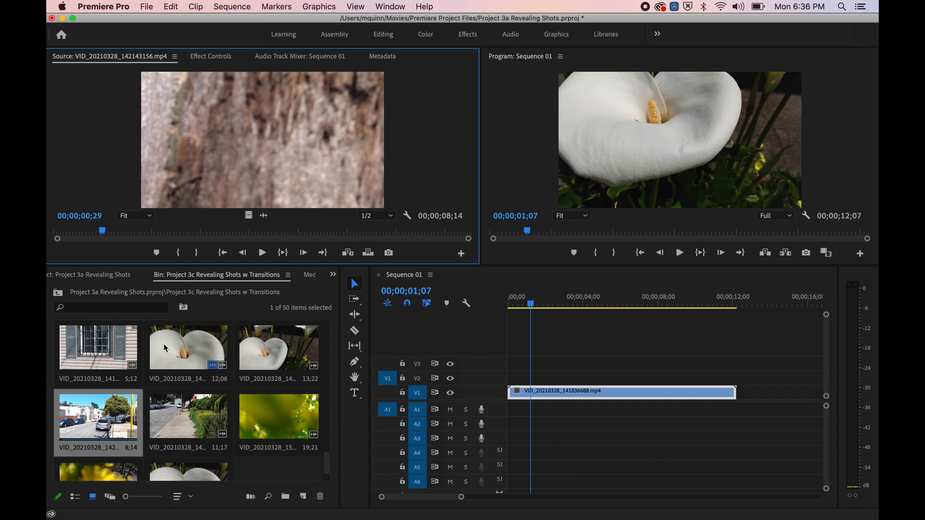
# - Open the clip VID_20210328_142357927.mp4 in the Source monitor and mark its In point at 00;00;01;06
pyautogui.doubleClick(197, 412)
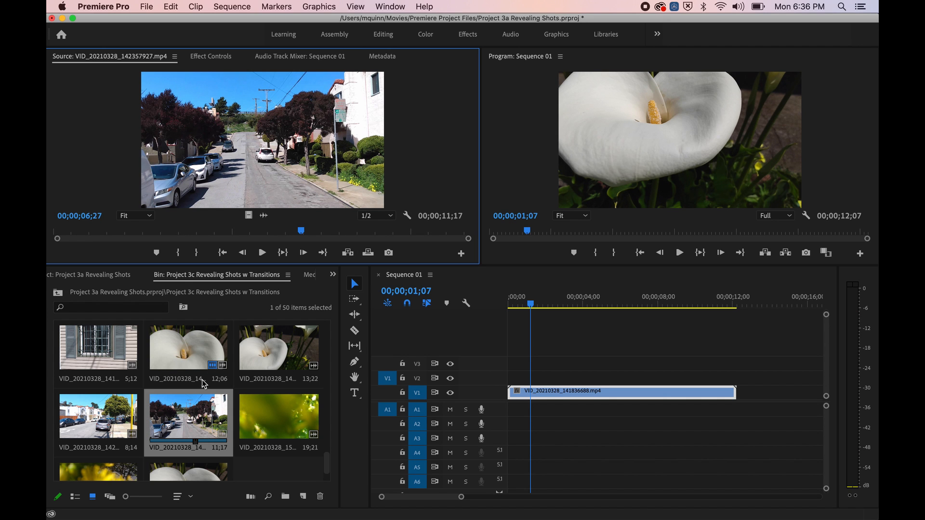
pyautogui.moveTo(301, 235); pyautogui.dragTo(72, 228)
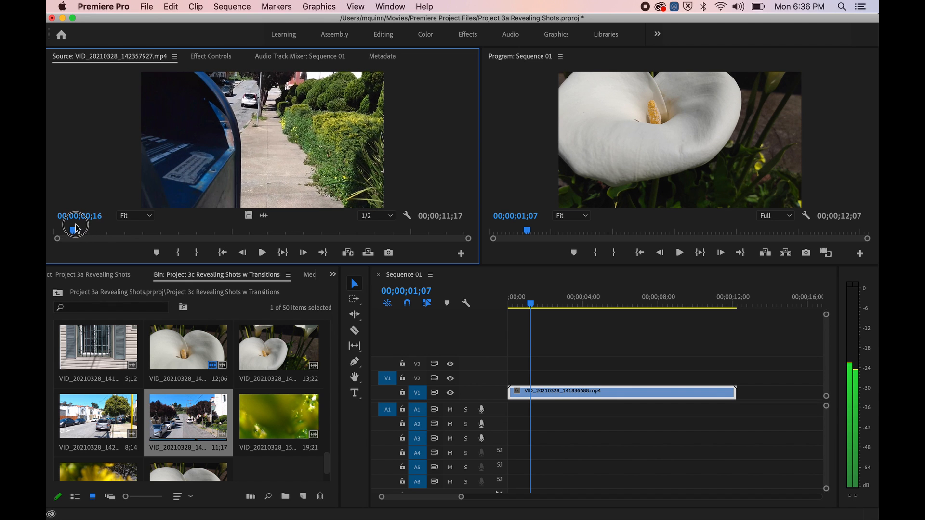
pyautogui.moveTo(87, 224); pyautogui.dragTo(100, 226)
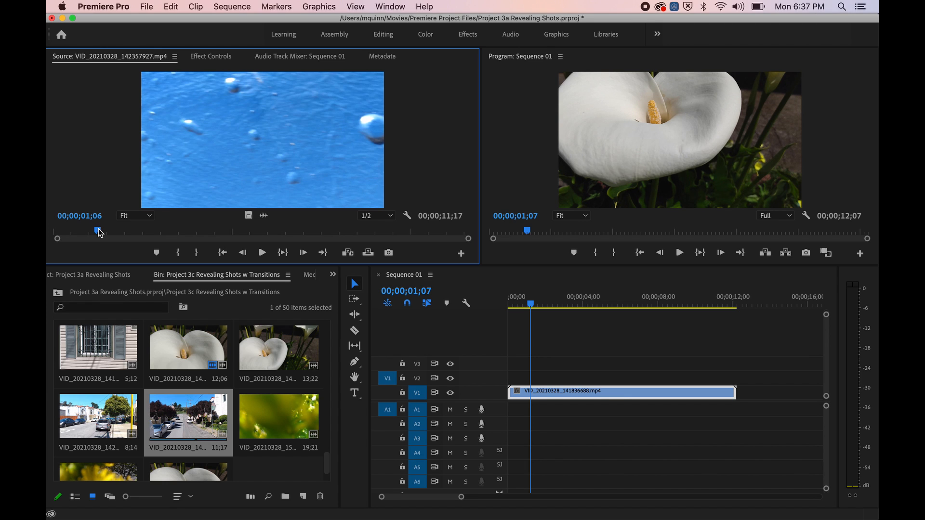
pyautogui.press('i')
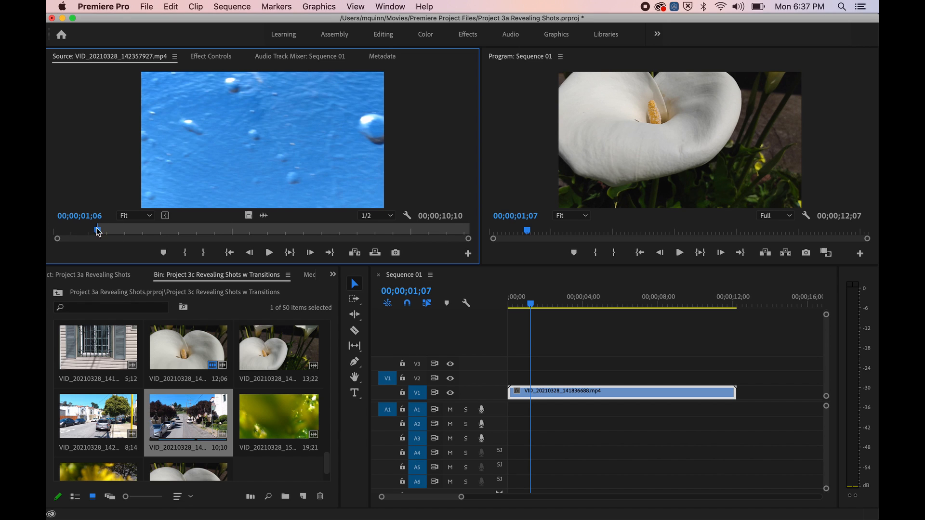
# - Mark the Out point at 00;00;10;26 and place only the clip's video on V1 directly after the calla lily clip
pyautogui.moveTo(100, 233); pyautogui.dragTo(445, 232)
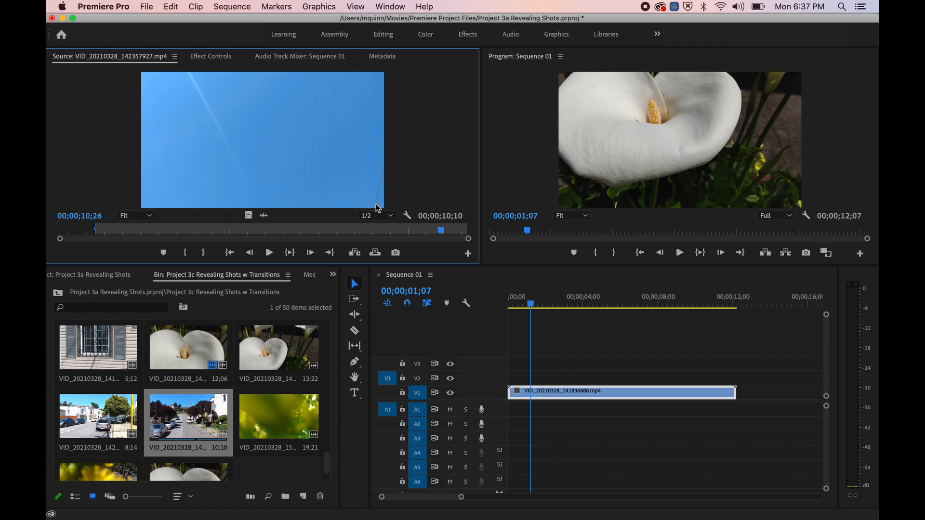
pyautogui.press('o')
pyautogui.moveTo(248, 215); pyautogui.dragTo(736, 391)
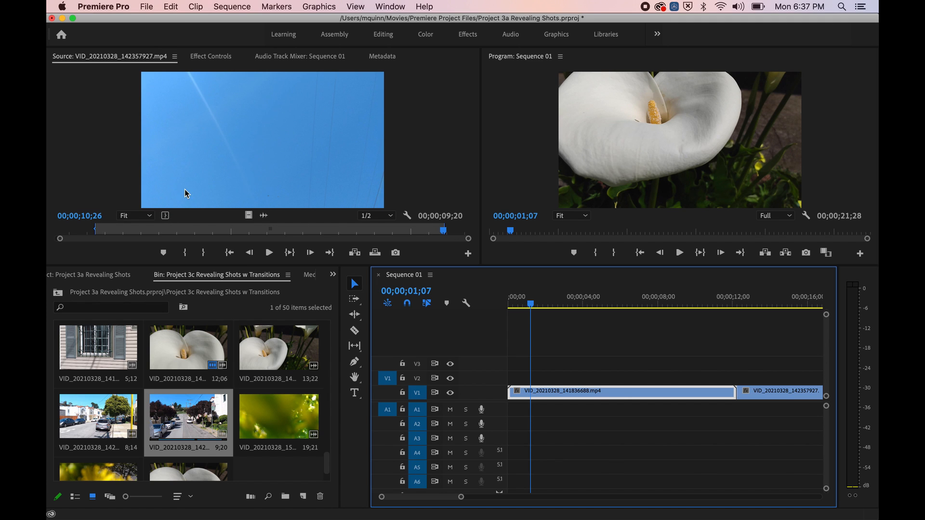
# - Clear the In and Out points of VID_20210328_142357927.mp4 in the Source monitor
pyautogui.click(209, 115)
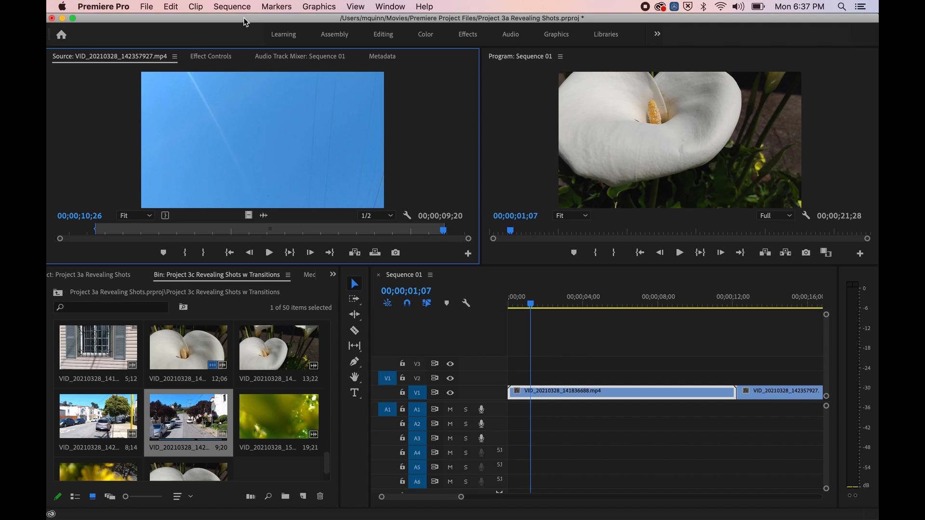
pyautogui.click(270, 7)
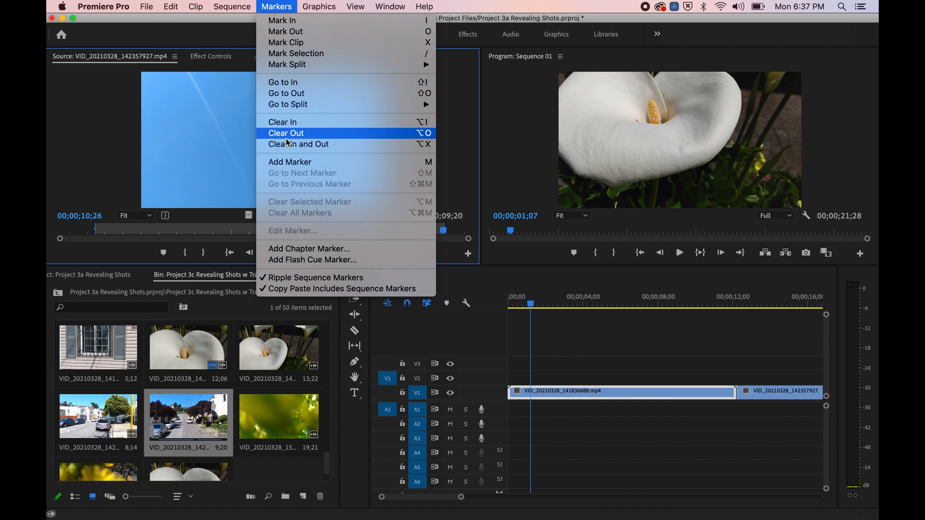
pyautogui.click(307, 148)
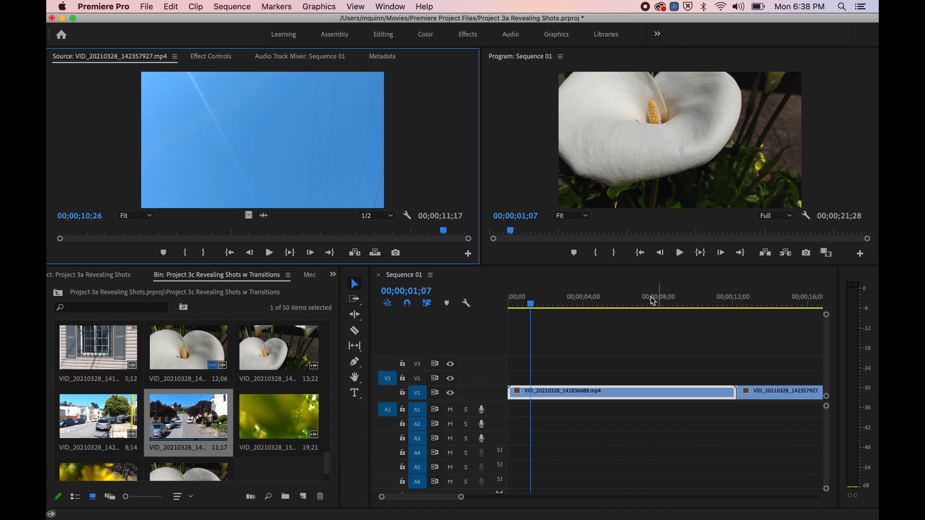
# - Move the sequence playhead to 00;00;02;04 and open the sequence timecode for editing
pyautogui.click(549, 295)
pyautogui.click(435, 179)
pyautogui.click(499, 159)
pyautogui.click(318, 294)
pyautogui.click(428, 135)
pyautogui.click(528, 125)
pyautogui.click(491, 301)
pyautogui.click(506, 183)
pyautogui.click(426, 147)
pyautogui.click(323, 291)
pyautogui.click(479, 286)
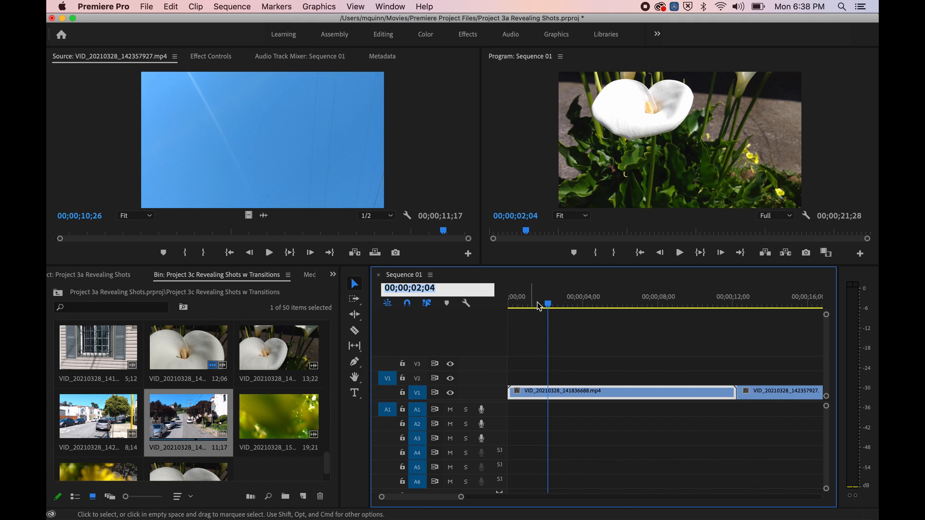
# - Play the sequence across the cut between the two V1 clips to examine the change from mailbox to street
pyautogui.moveTo(545, 305); pyautogui.dragTo(675, 295)
pyautogui.press('space')
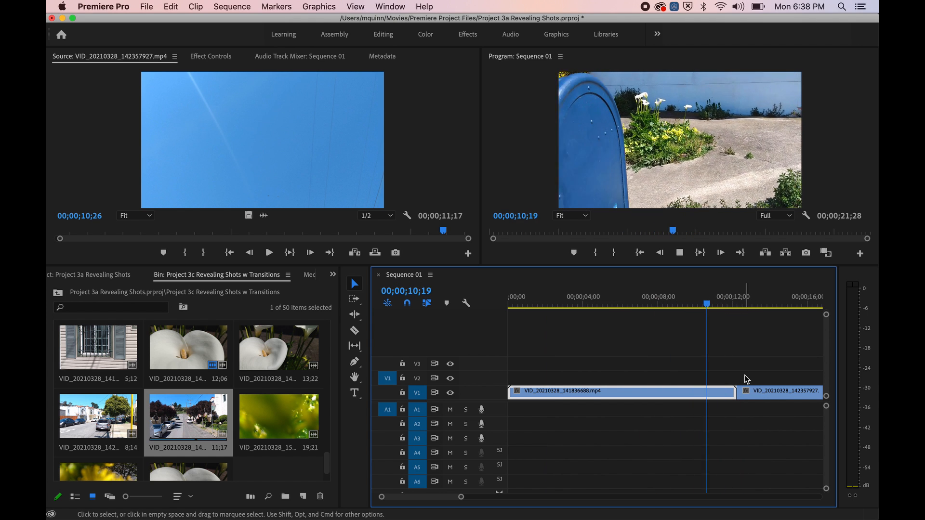
pyautogui.press('space')
pyautogui.moveTo(754, 305); pyautogui.dragTo(733, 327)
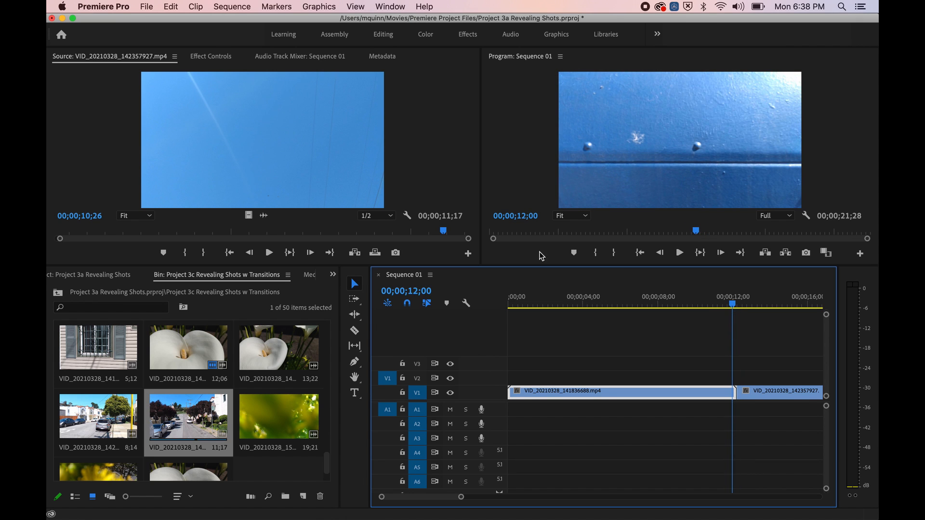
pyautogui.click(710, 304)
pyautogui.press('space')
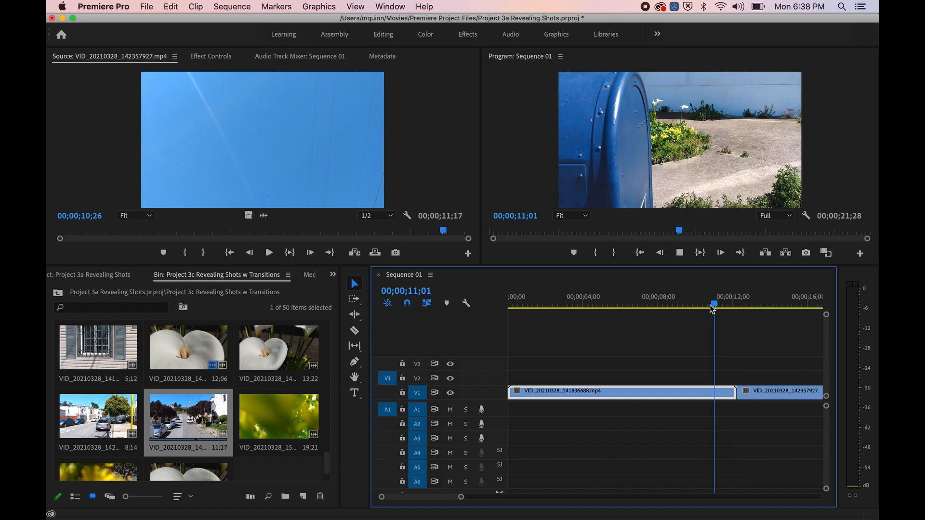
pyautogui.press('space')
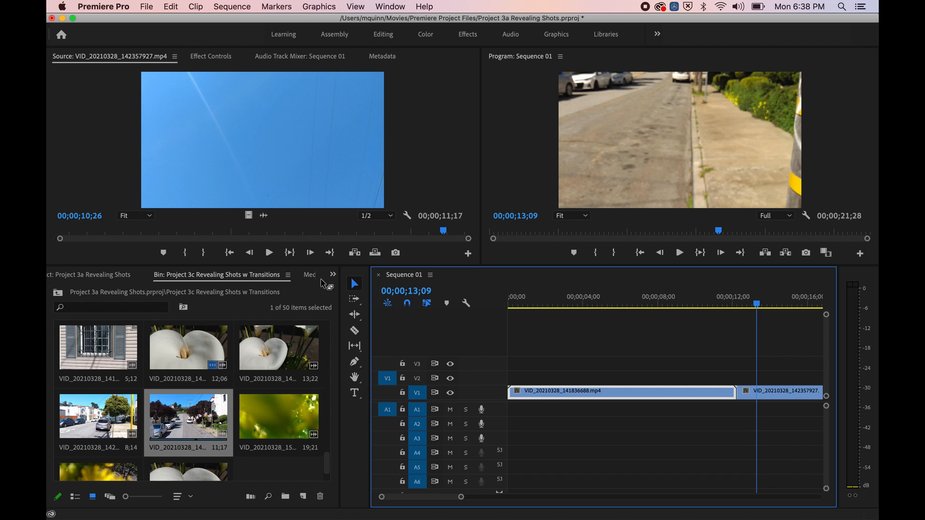
# - Show the Dissolve video transitions in the list of effects
pyautogui.click(333, 278)
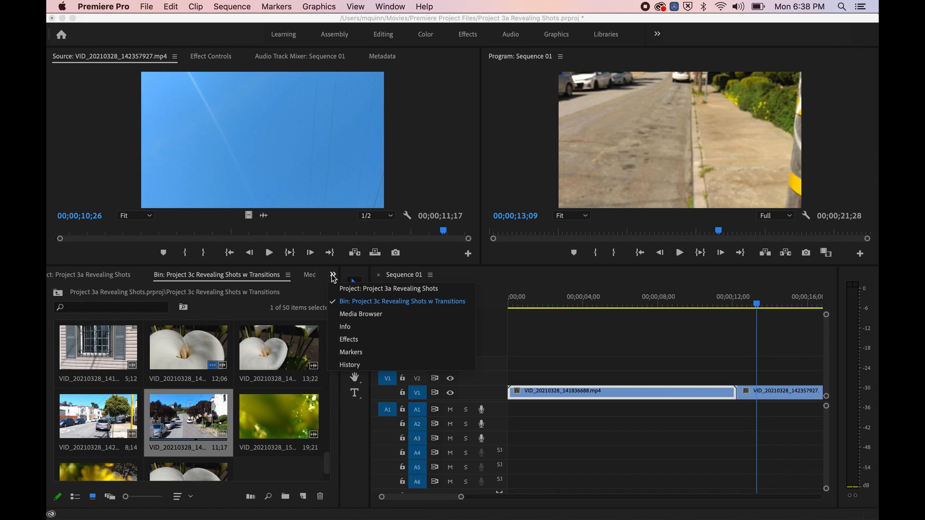
pyautogui.click(333, 275)
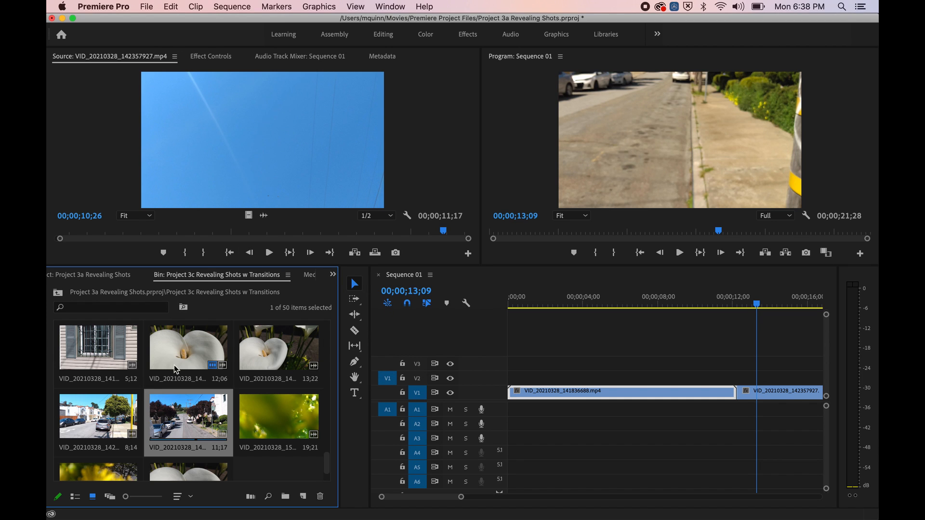
pyautogui.click(332, 276)
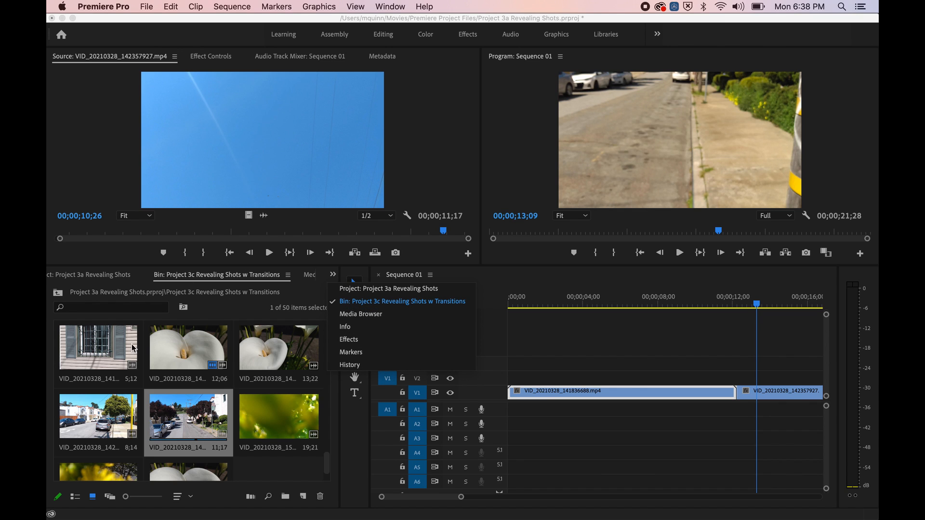
pyautogui.click(354, 340)
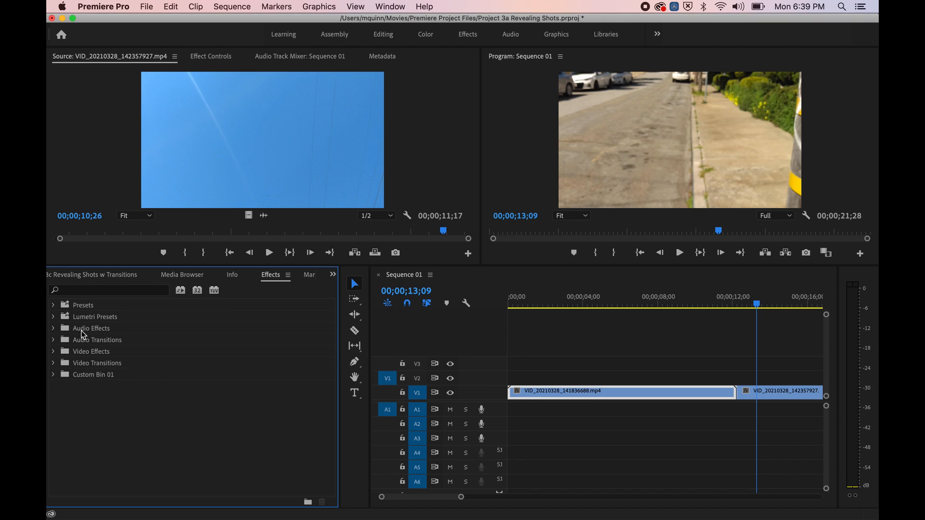
pyautogui.click(54, 364)
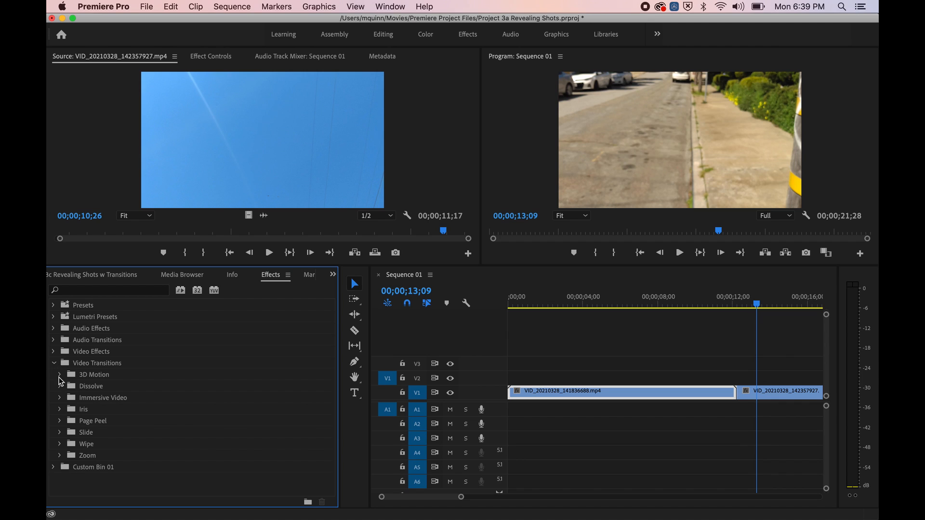
pyautogui.click(60, 387)
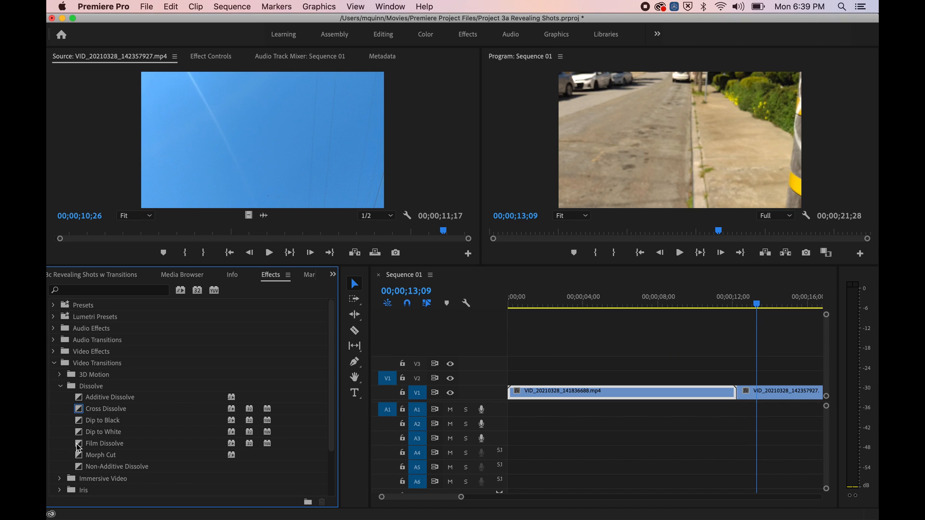
# - Apply a Cross Dissolve to the end of VID_20210328_141836688.mp4 on V1 and play through it
pyautogui.moveTo(80, 411); pyautogui.dragTo(734, 392)
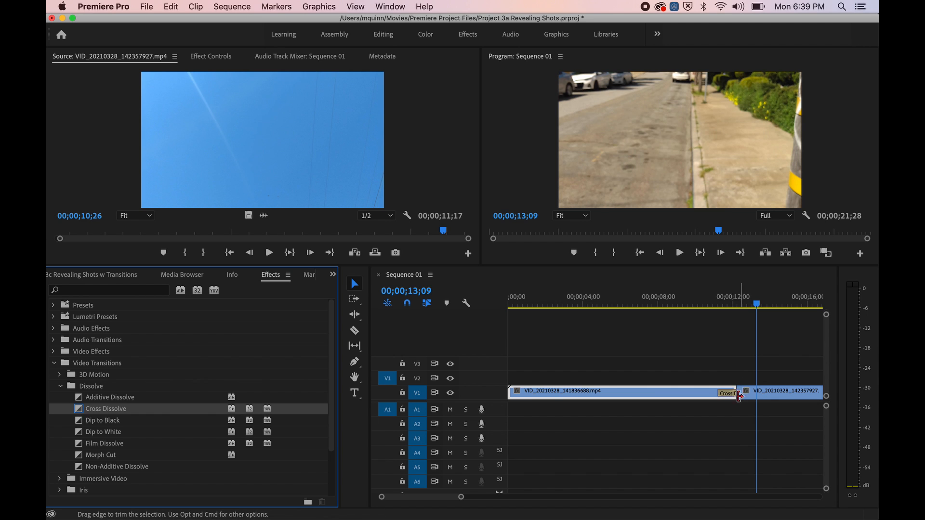
pyautogui.moveTo(756, 305); pyautogui.dragTo(705, 305)
pyautogui.press('space')
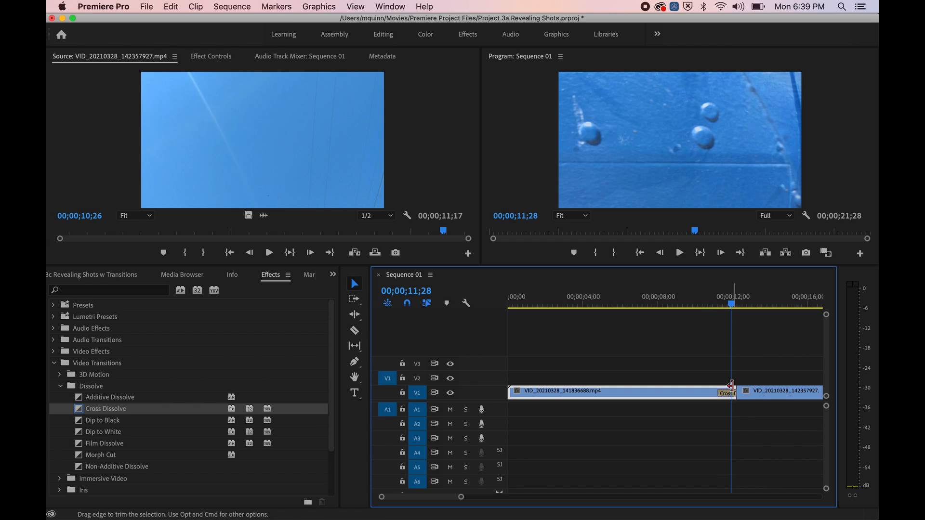
# - Examine the Cross Dissolve's position at the cut close up and play through it again
pyautogui.moveTo(460, 500)
pyautogui.mouseDown()
pyautogui.moveTo(467, 499)
pyautogui.moveTo(447, 499)
pyautogui.mouseUp()
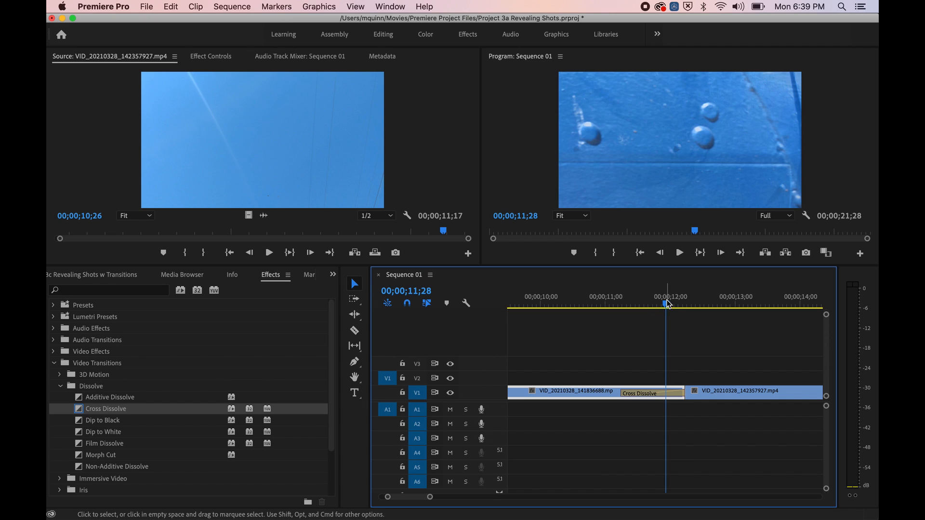
pyautogui.moveTo(666, 306)
pyautogui.mouseDown()
pyautogui.moveTo(683, 308)
pyautogui.moveTo(675, 306)
pyautogui.mouseUp()
pyautogui.click(657, 392)
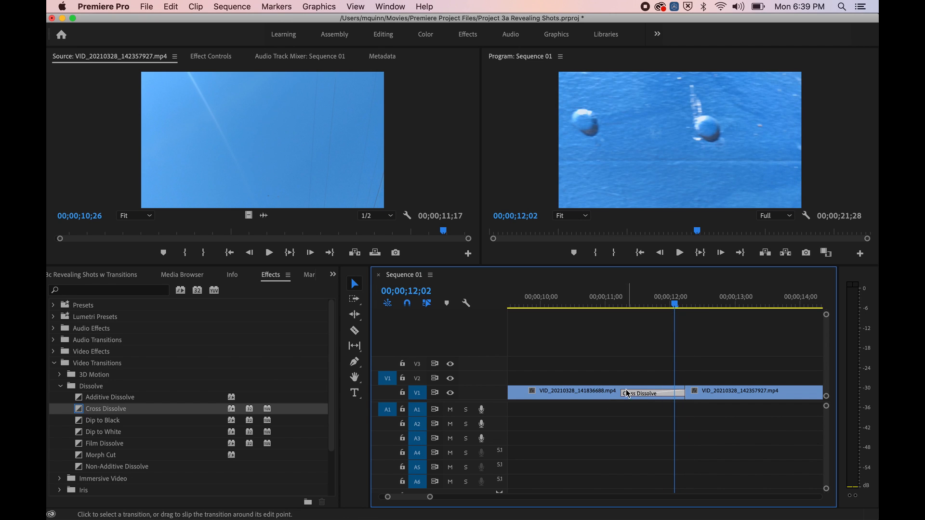
pyautogui.click(611, 394)
pyautogui.click(651, 395)
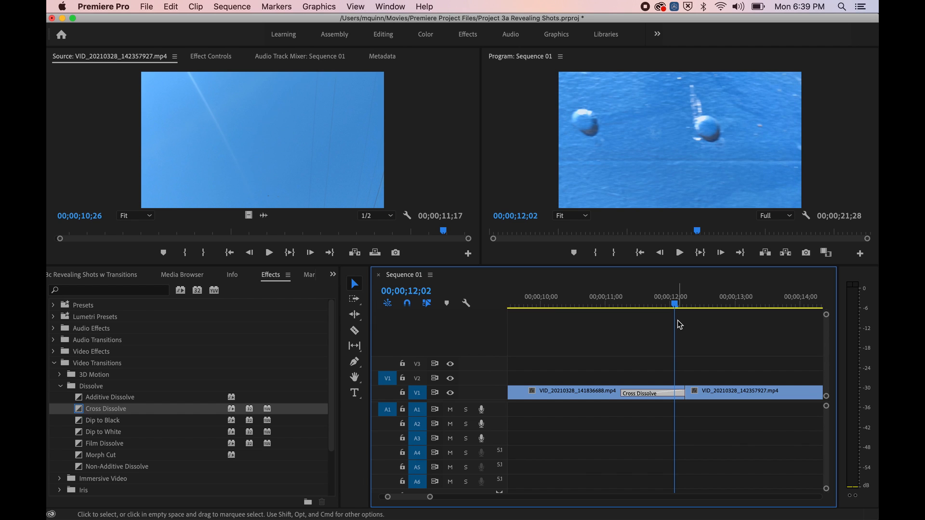
pyautogui.moveTo(674, 308); pyautogui.dragTo(587, 313)
pyautogui.press('space')
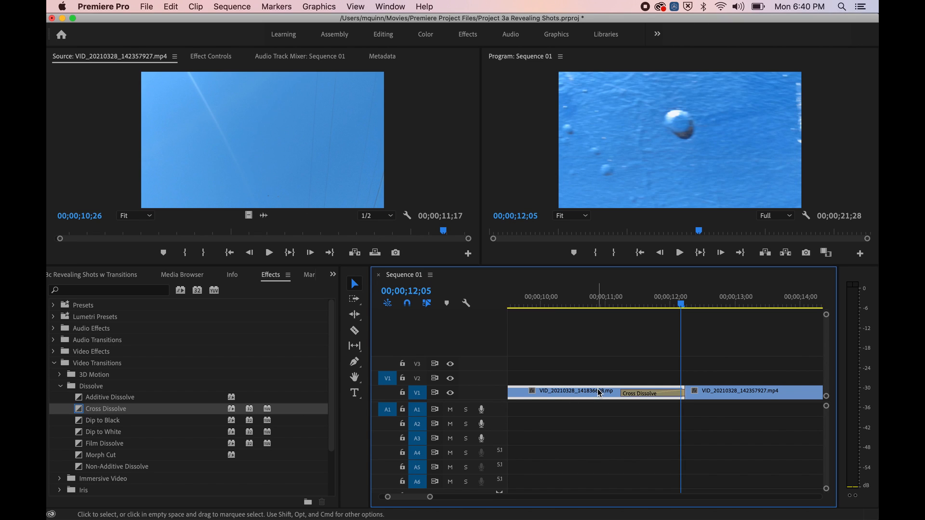
# - Delete the Cross Dissolve and move VID_20210328_142357927.mp4 up to V3, clear of the end of the first clip
pyautogui.click(679, 392)
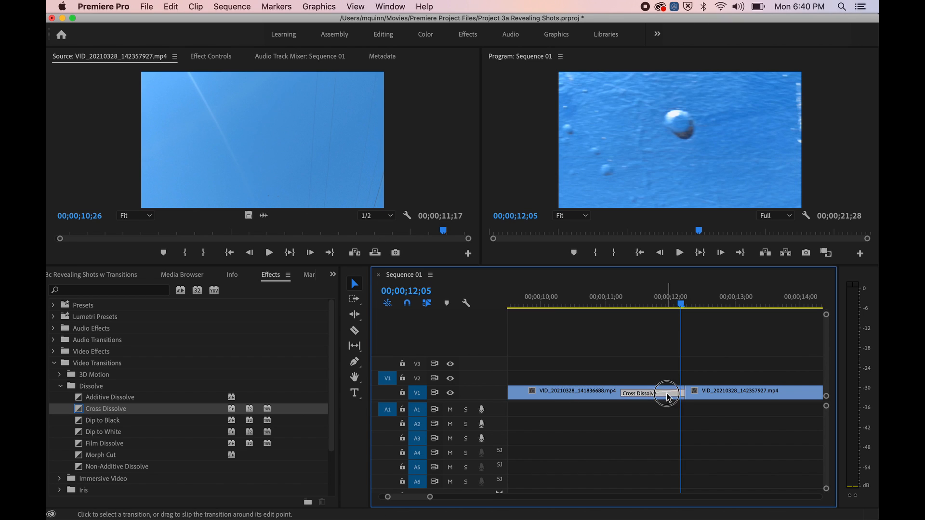
pyautogui.press('Delete')
pyautogui.click(711, 393)
pyautogui.moveTo(712, 391); pyautogui.dragTo(741, 364)
# - Try to extend the end of VID_20210328_141836688.mp4 on V1 past its last available frame
pyautogui.moveTo(682, 305); pyautogui.dragTo(670, 306)
pyautogui.moveTo(683, 396); pyautogui.dragTo(706, 396)
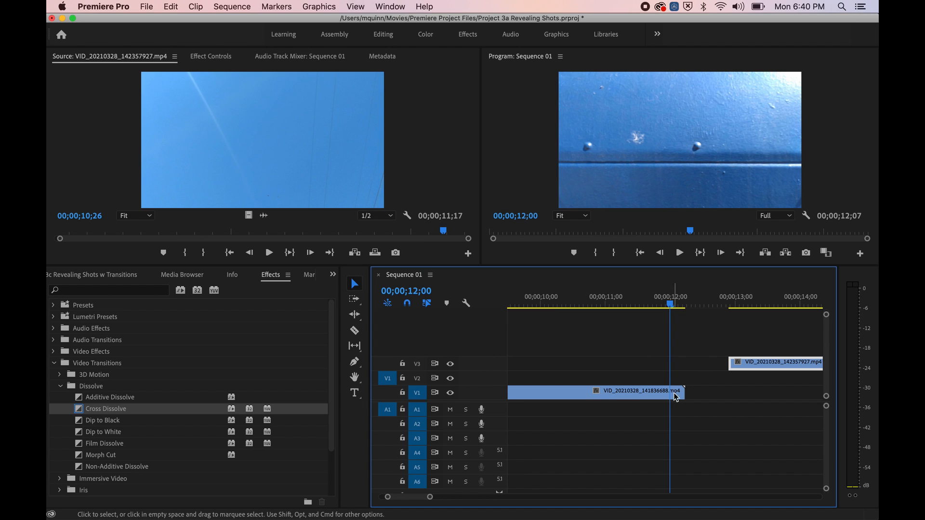
pyautogui.moveTo(683, 392); pyautogui.dragTo(721, 390)
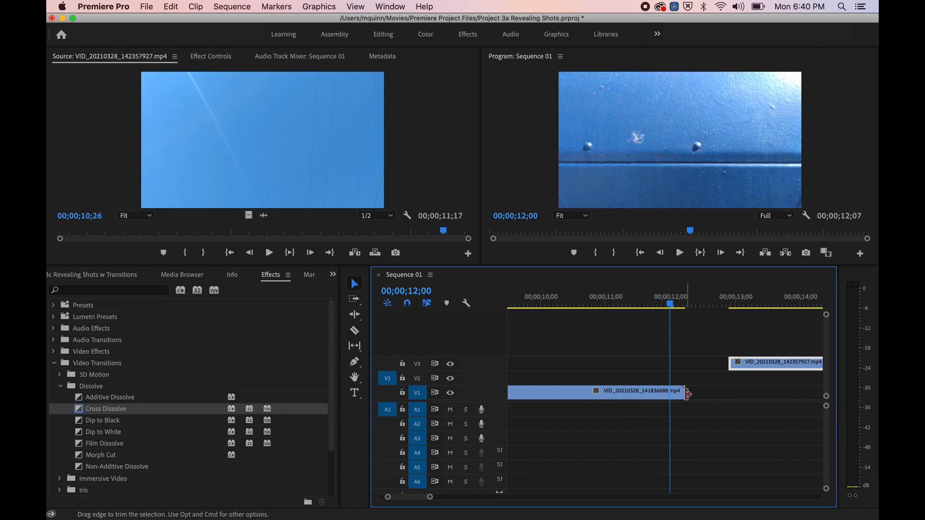
# - Trim the end of VID_20210328_141836688.mp4 to 00;00;12;00 and extend it back to its full length
pyautogui.moveTo(684, 397); pyautogui.dragTo(667, 401)
pyautogui.moveTo(670, 305); pyautogui.dragTo(651, 306)
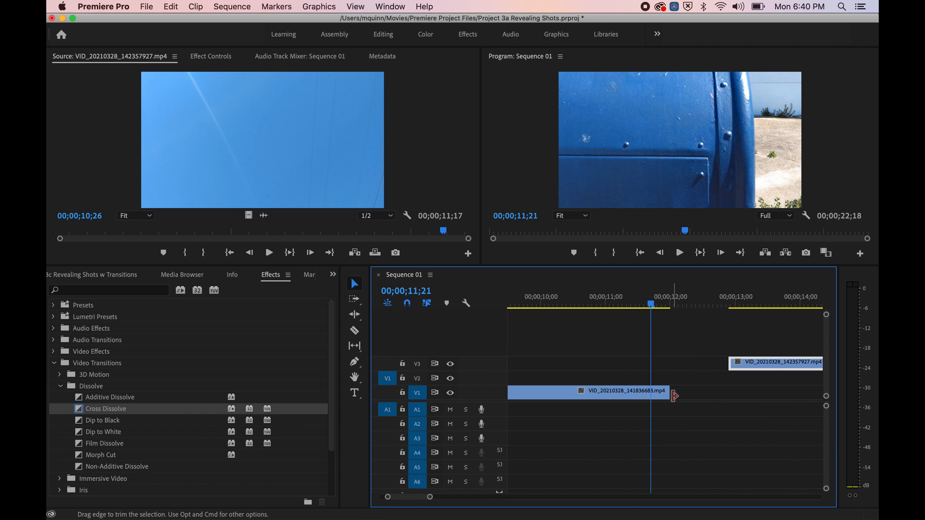
pyautogui.moveTo(669, 396); pyautogui.dragTo(686, 396)
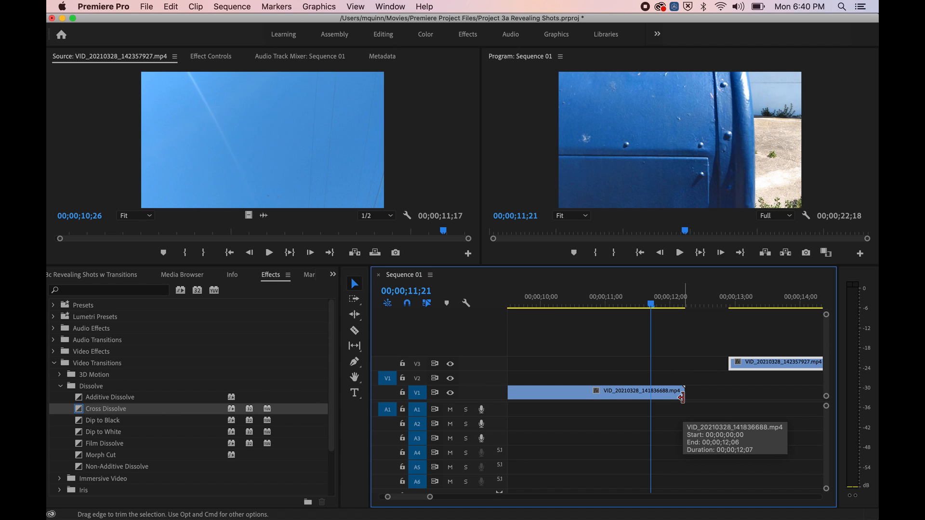
# - Trim the end of VID_20210328_141836688.mp4 on V1 back to about 00;00;11;25
pyautogui.moveTo(681, 397); pyautogui.dragTo(652, 399)
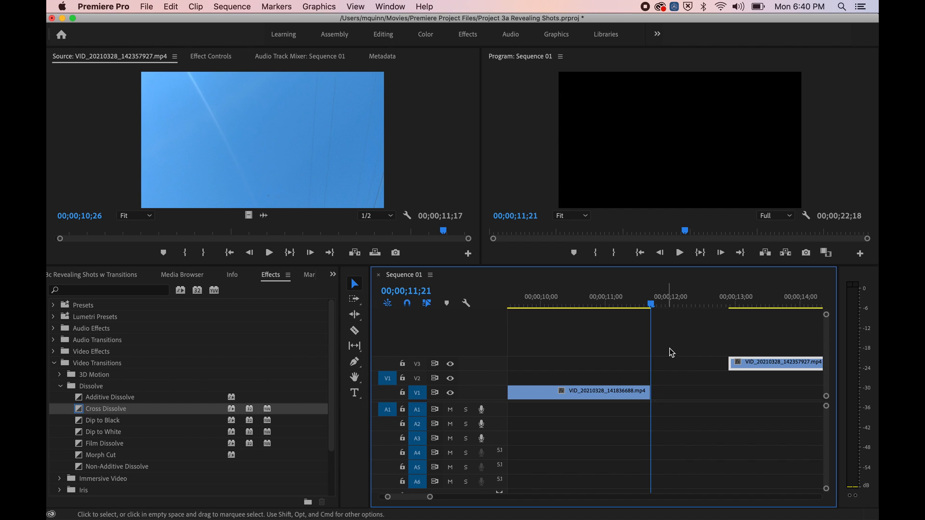
pyautogui.moveTo(651, 307); pyautogui.dragTo(627, 307)
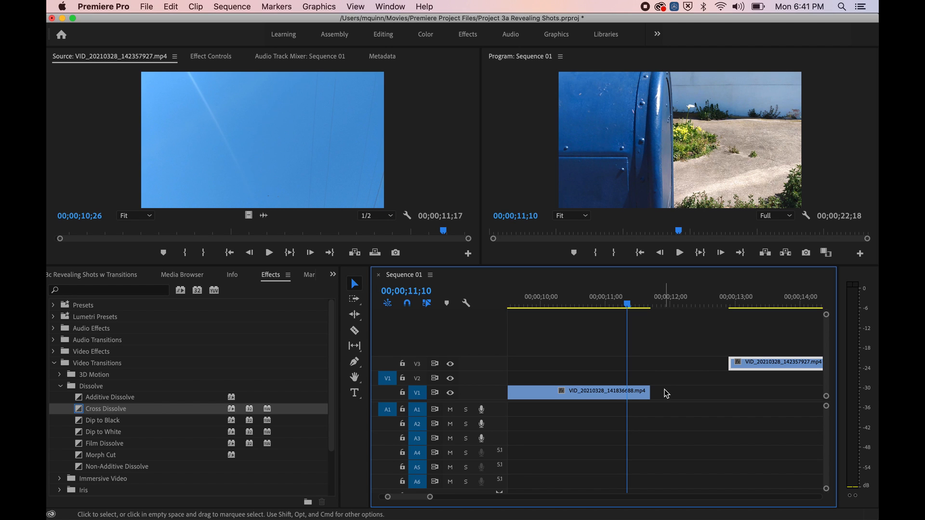
pyautogui.moveTo(628, 305)
pyautogui.mouseDown()
pyautogui.moveTo(657, 306)
pyautogui.moveTo(641, 309)
pyautogui.mouseUp()
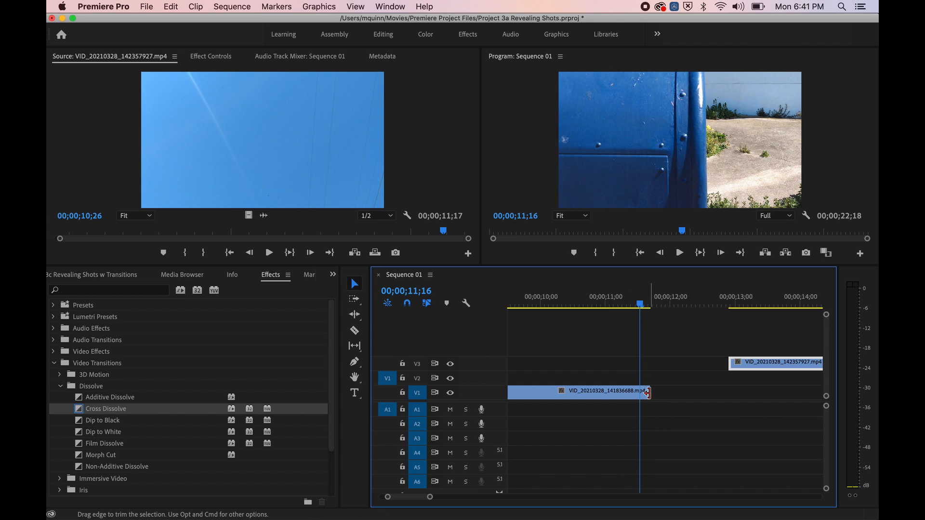
pyautogui.moveTo(648, 396); pyautogui.dragTo(661, 393)
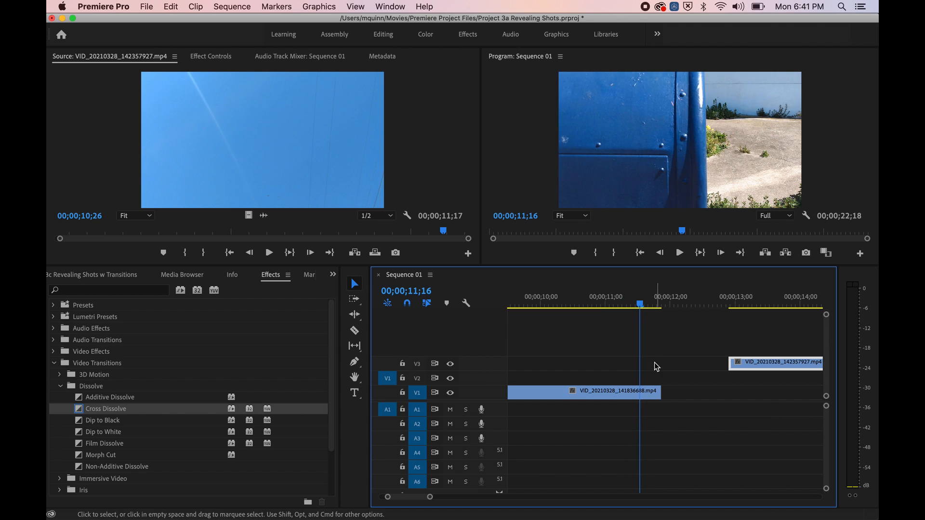
pyautogui.moveTo(643, 308); pyautogui.dragTo(662, 312)
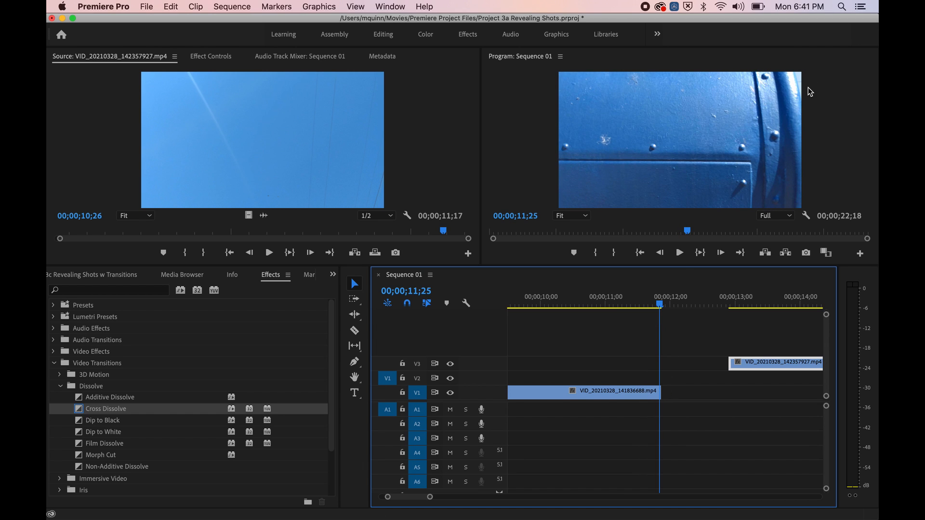
# - Move VID_20210328_142357927.mp4 back to V1 directly after the trimmed clip and apply a Cross Dissolve across their cut
pyautogui.moveTo(659, 304); pyautogui.dragTo(730, 305)
pyautogui.moveTo(764, 363); pyautogui.dragTo(699, 393)
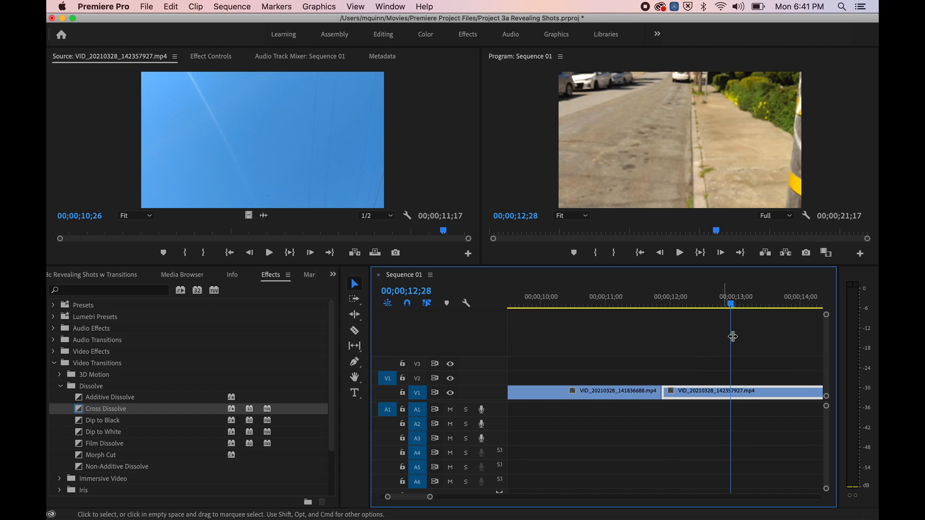
pyautogui.moveTo(87, 412); pyautogui.dragTo(663, 400)
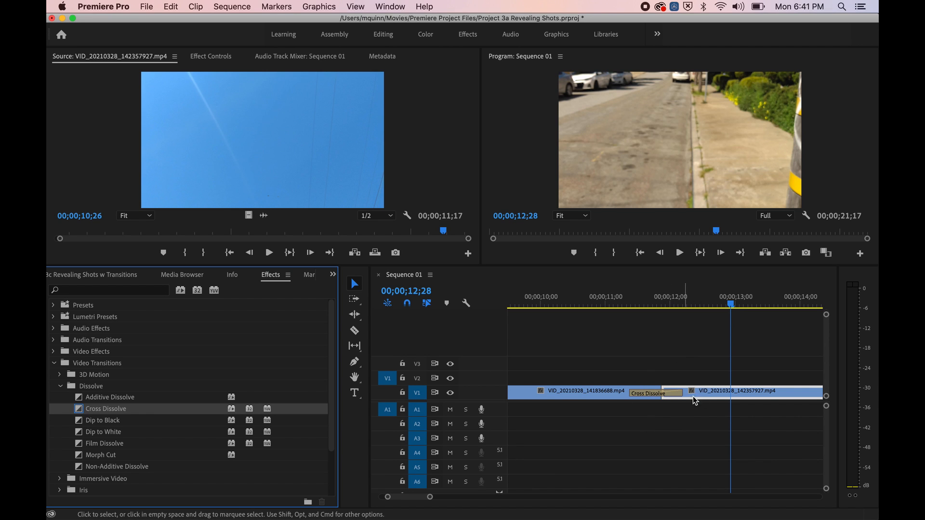
# - Shorten the Cross Dissolve so it starts at 00;00;11;20 and play through the transition
pyautogui.moveTo(731, 305); pyautogui.dragTo(638, 316)
pyautogui.moveTo(637, 314)
pyautogui.mouseDown()
pyautogui.moveTo(617, 308)
pyautogui.moveTo(658, 308)
pyautogui.moveTo(650, 317)
pyautogui.moveTo(648, 309)
pyautogui.mouseUp()
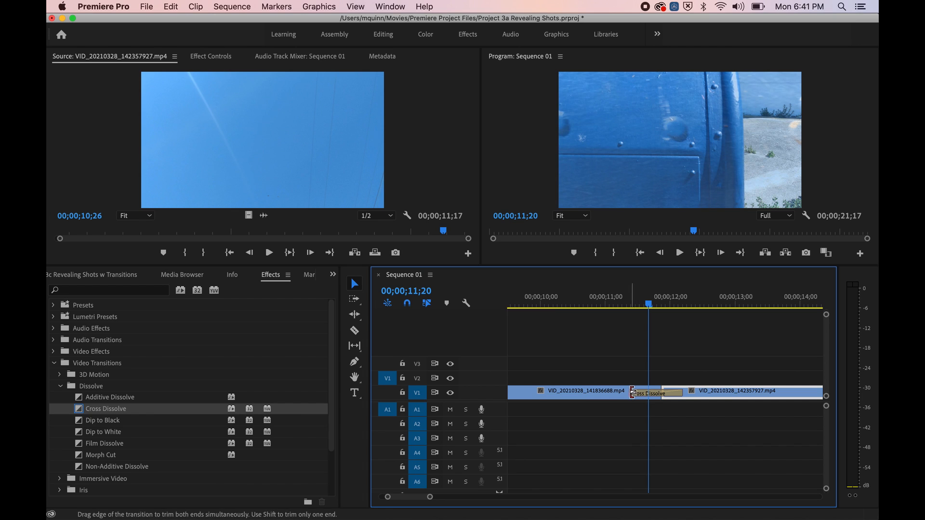
pyautogui.moveTo(633, 397); pyautogui.dragTo(664, 396)
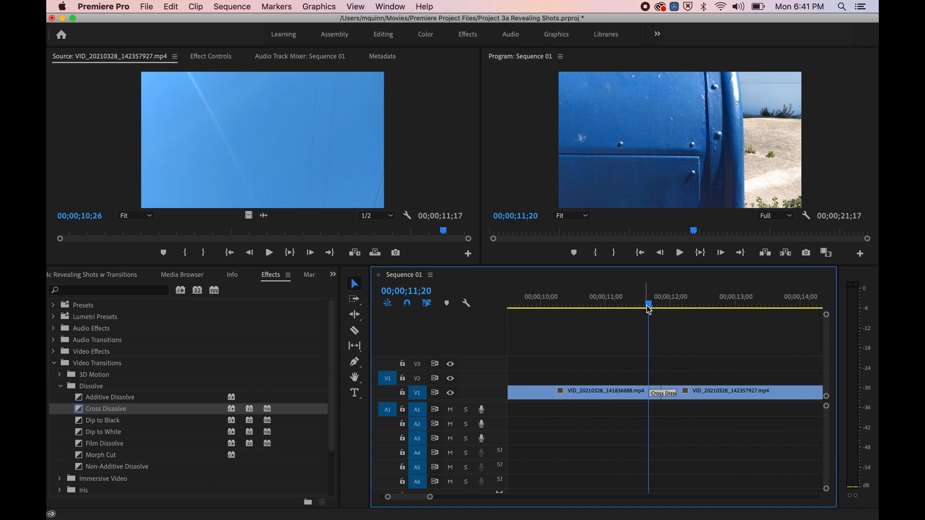
pyautogui.moveTo(646, 304); pyautogui.dragTo(615, 303)
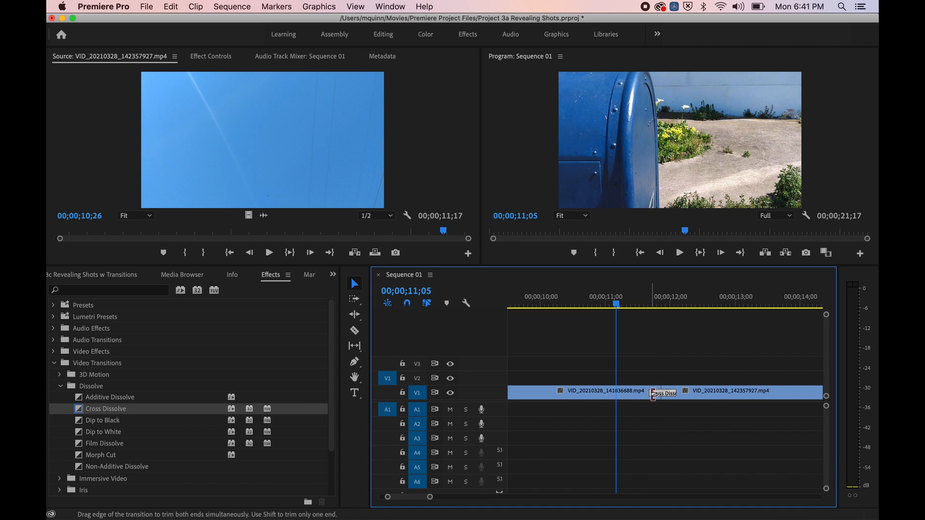
pyautogui.press('space')
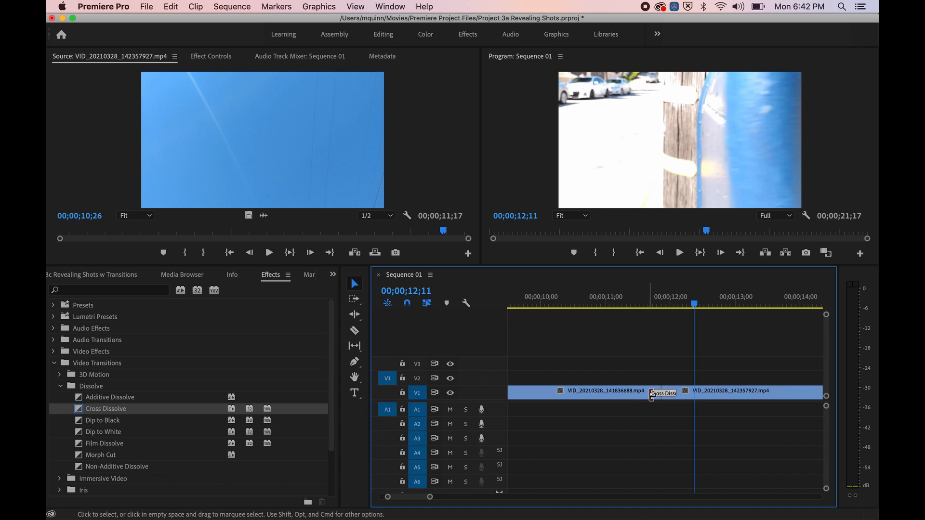
# - Shorten the Cross Dissolve slightly further and play the sequence through it from 00;00;10;15
pyautogui.moveTo(651, 395)
pyautogui.mouseDown()
pyautogui.moveTo(646, 389)
pyautogui.moveTo(657, 389)
pyautogui.mouseUp()
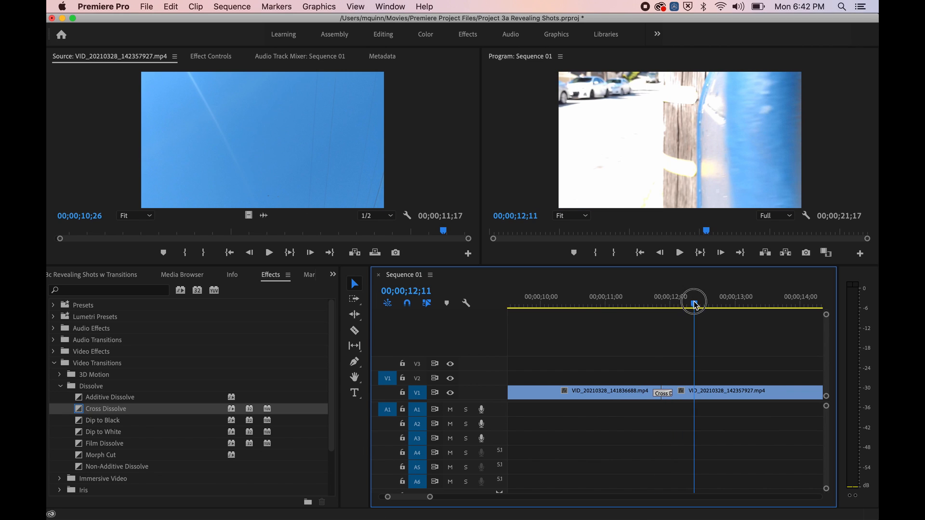
pyautogui.moveTo(695, 306); pyautogui.dragTo(573, 306)
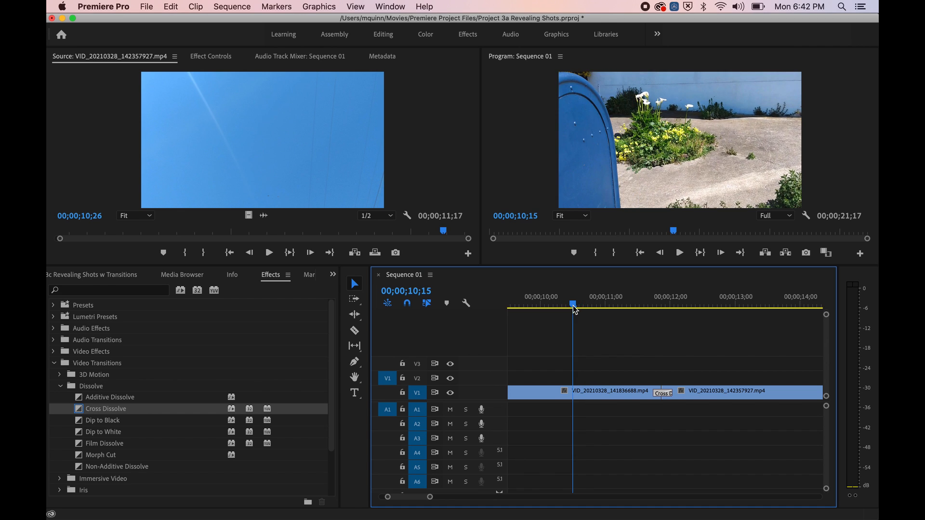
pyautogui.press('space')
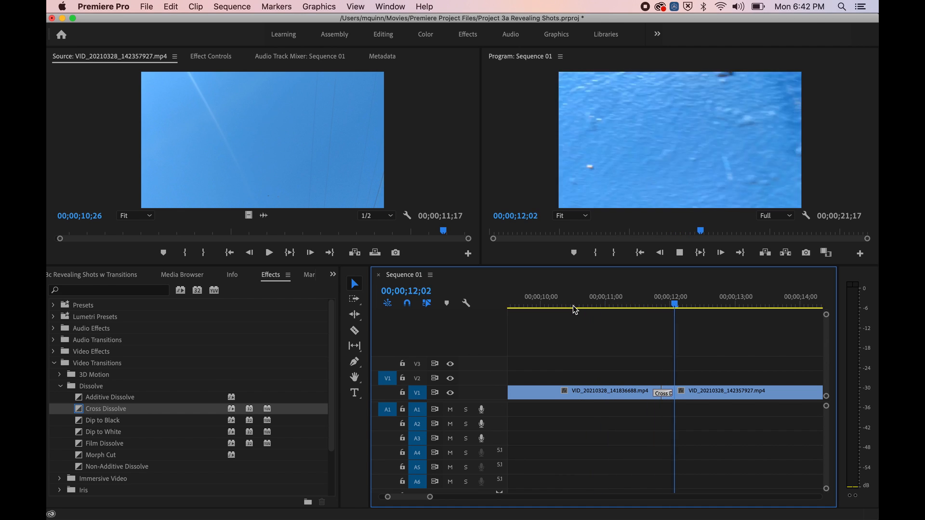
# - Fit the whole sequence in the timeline and play through the Cross Dissolve between the first two clips
pyautogui.press('space')
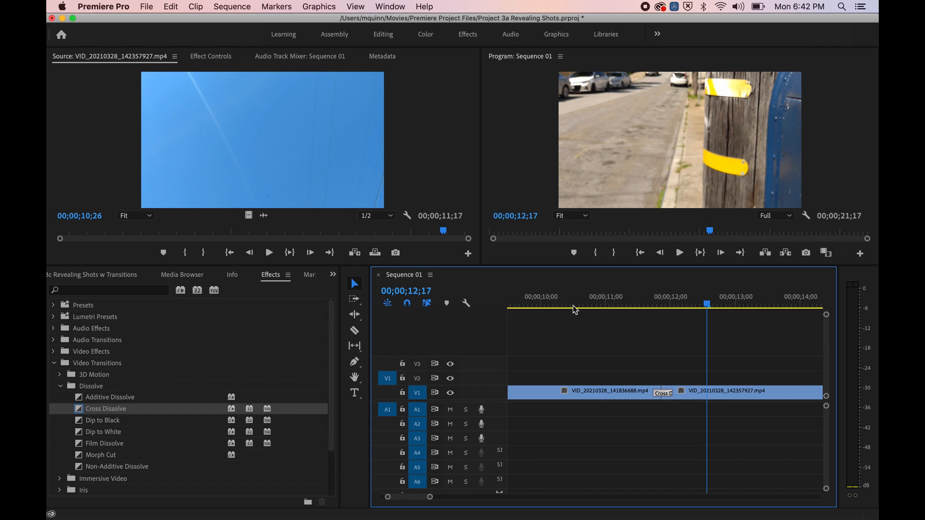
pyautogui.press('\\')
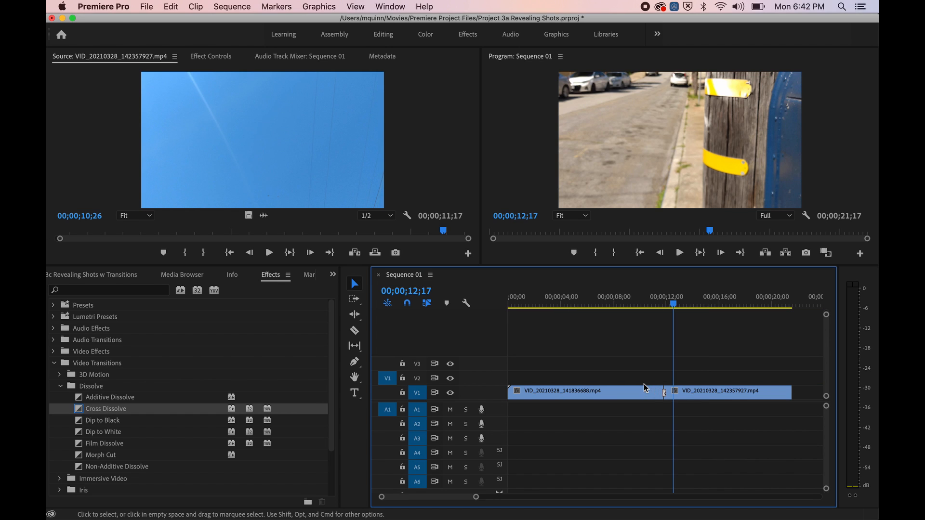
pyautogui.moveTo(674, 304); pyautogui.dragTo(645, 308)
pyautogui.press('space')
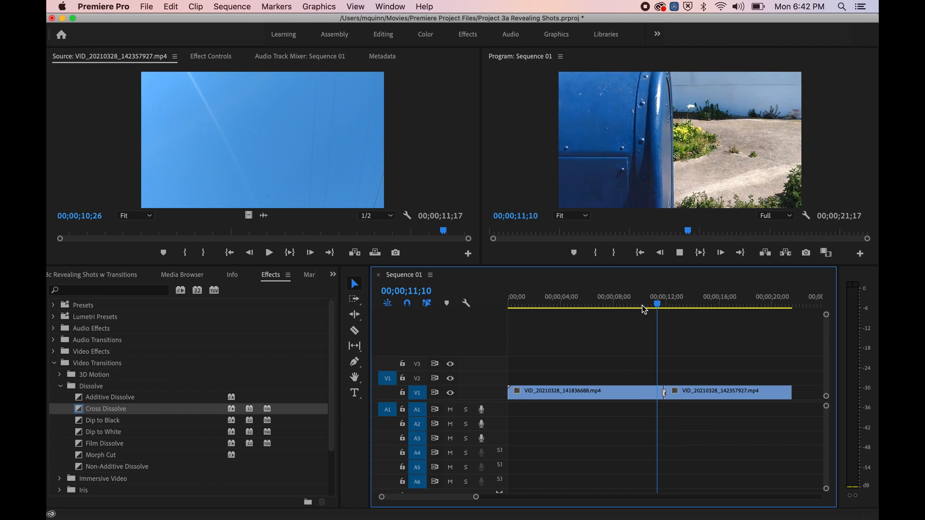
pyautogui.press('space')
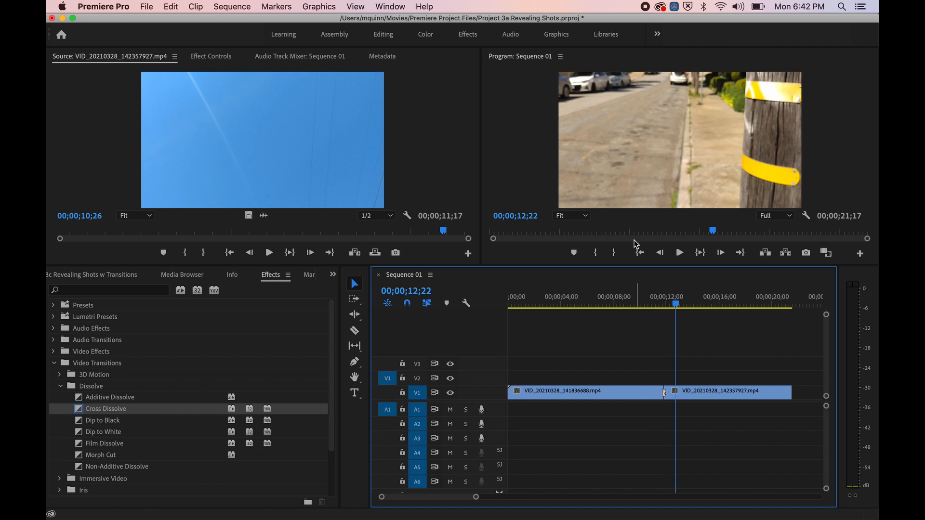
# - Load VID_20210328_104632274.mp4 from the Project 3c Revealing Shots w Transitions bin into the Source Monitor and scrub through it
pyautogui.click(88, 278)
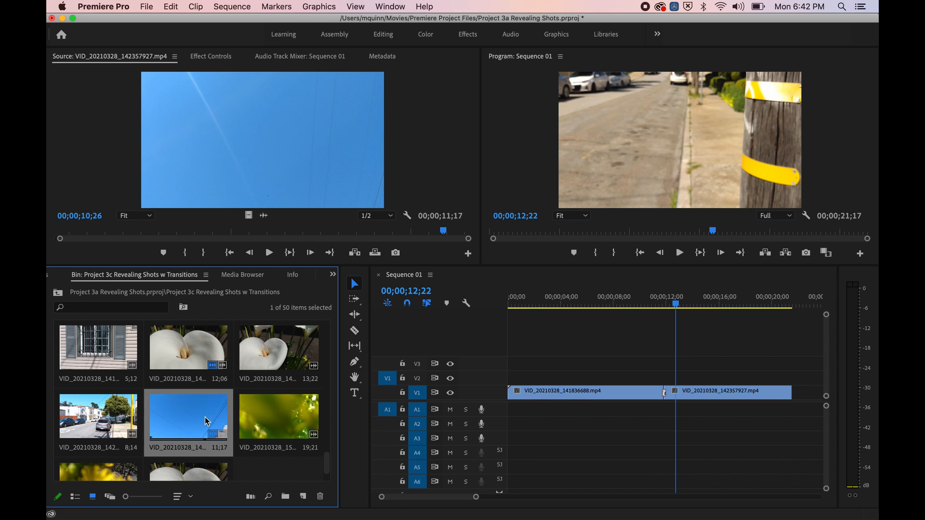
pyautogui.moveTo(677, 306); pyautogui.dragTo(767, 320)
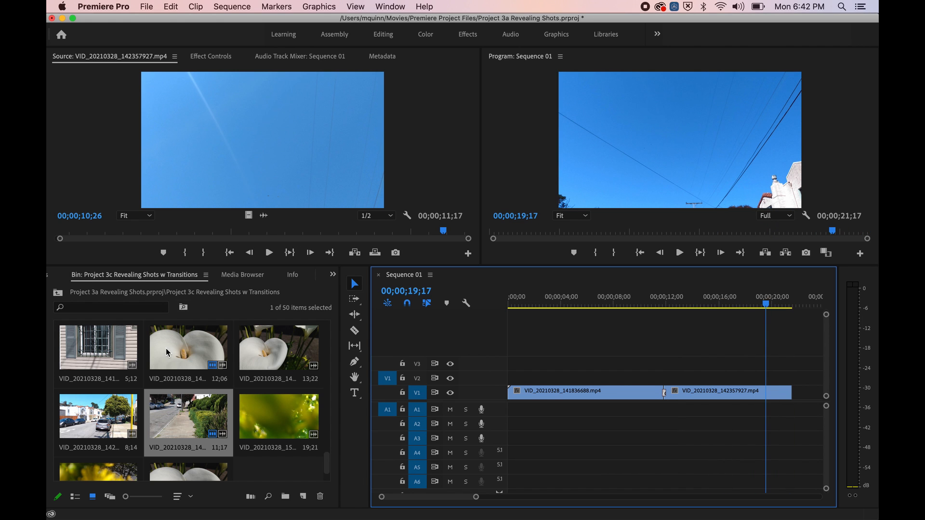
pyautogui.scroll(5, 166, 351)
pyautogui.scroll(4, 167, 352)
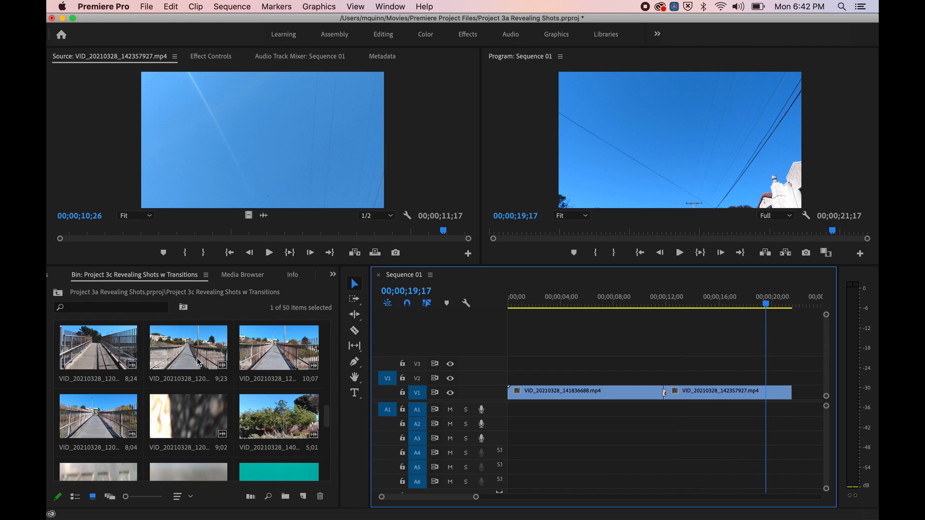
pyautogui.scroll(4, 197, 381)
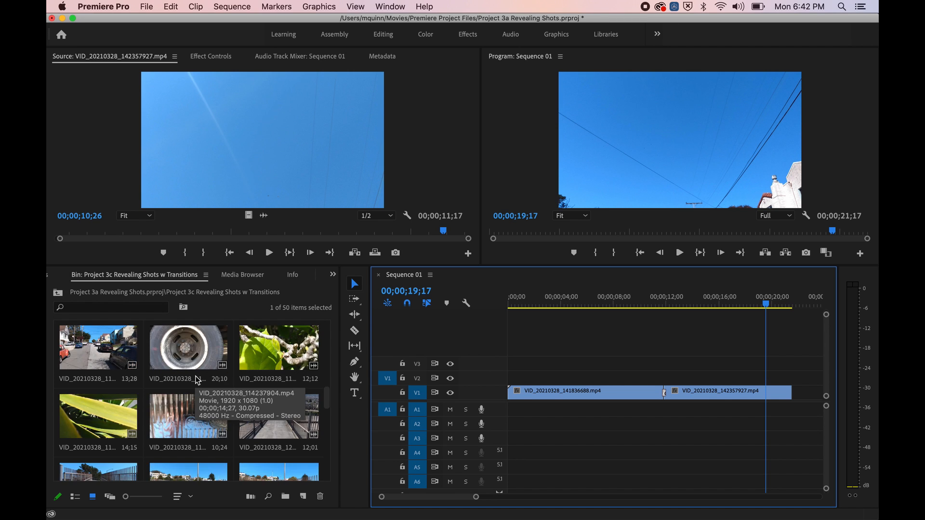
pyautogui.moveTo(194, 410); pyautogui.dragTo(227, 191)
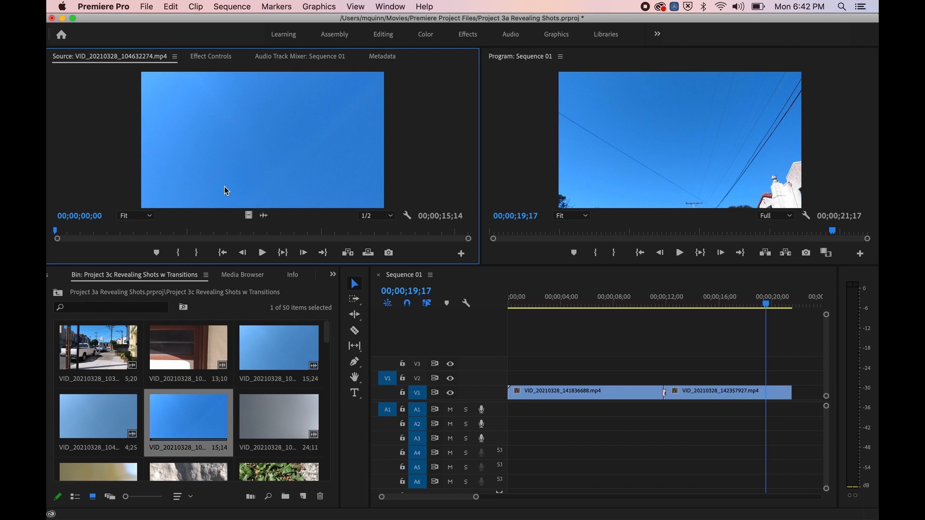
pyautogui.moveTo(190, 231); pyautogui.dragTo(53, 226)
# - Place only the video of VID_20210328_104632274.mp4 on V1 directly after VID_20210328_142357927.mp4 and play across their cut
pyautogui.hscroll(2, 735, 368)
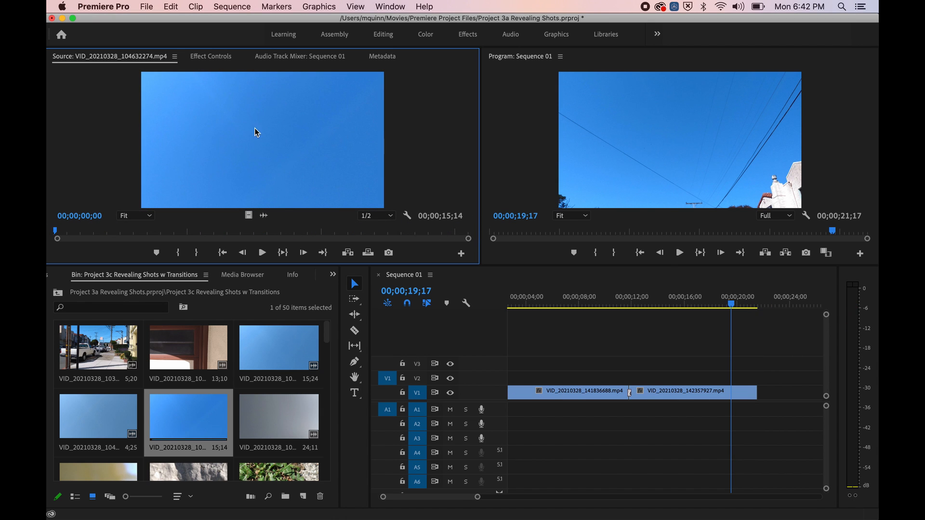
pyautogui.moveTo(247, 214); pyautogui.dragTo(755, 391)
pyautogui.hscroll(10, 729, 370)
pyautogui.moveTo(544, 301)
pyautogui.mouseDown()
pyautogui.moveTo(554, 302)
pyautogui.moveTo(536, 308)
pyautogui.mouseUp()
pyautogui.press('space')
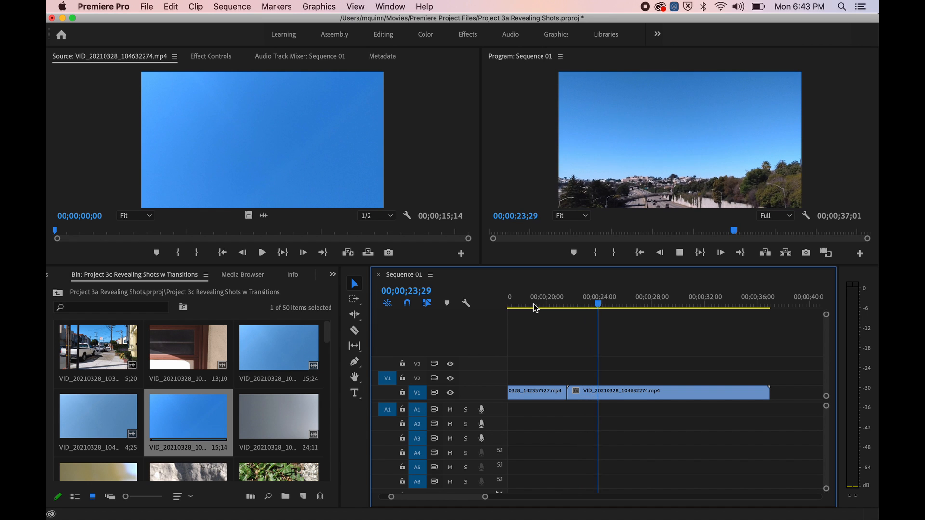
pyautogui.click(545, 301)
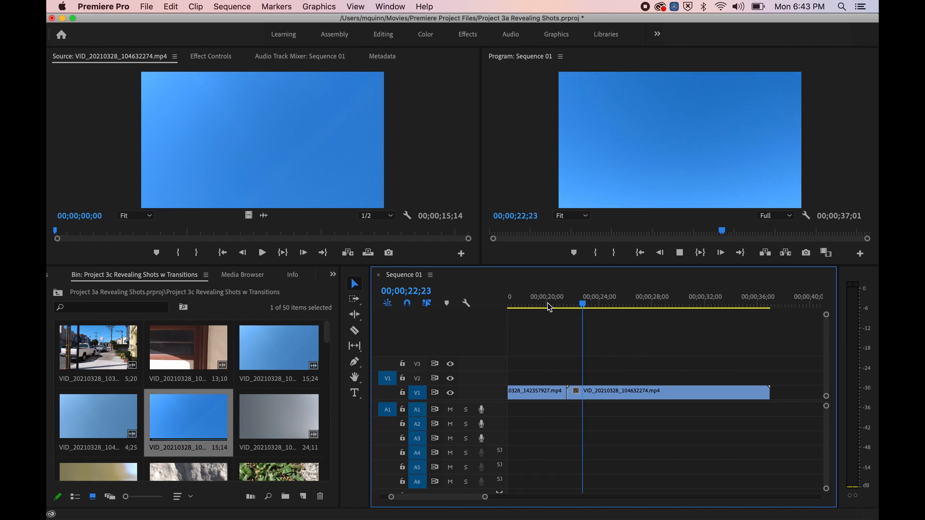
pyautogui.press('space')
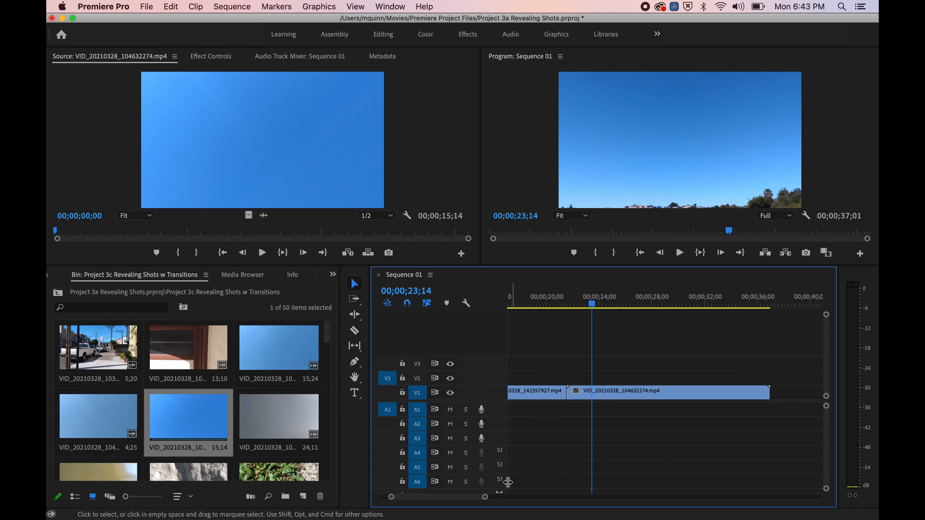
# - Try trimming the start of VID_20210328_104632274.mp4 and moving it back against the previous clip, and undo both edits
pyautogui.moveTo(485, 496); pyautogui.dragTo(457, 496)
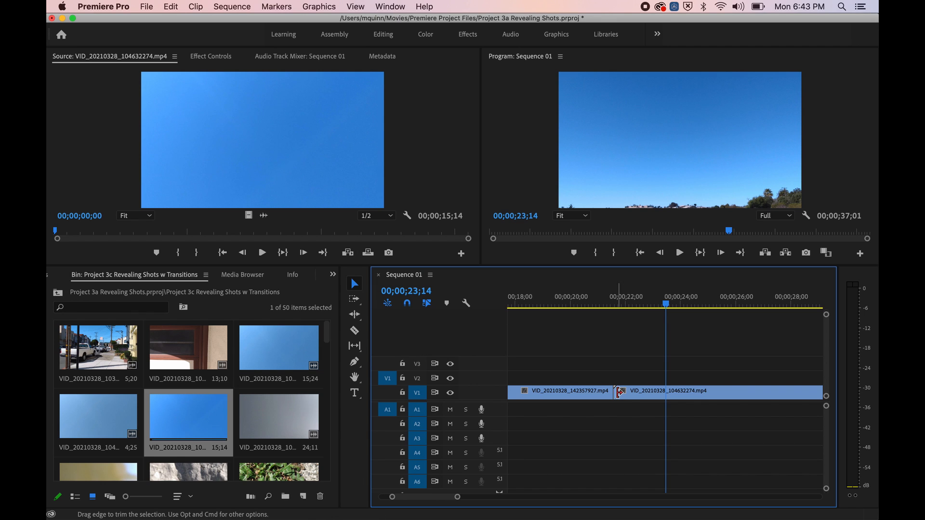
pyautogui.moveTo(616, 393); pyautogui.dragTo(626, 393)
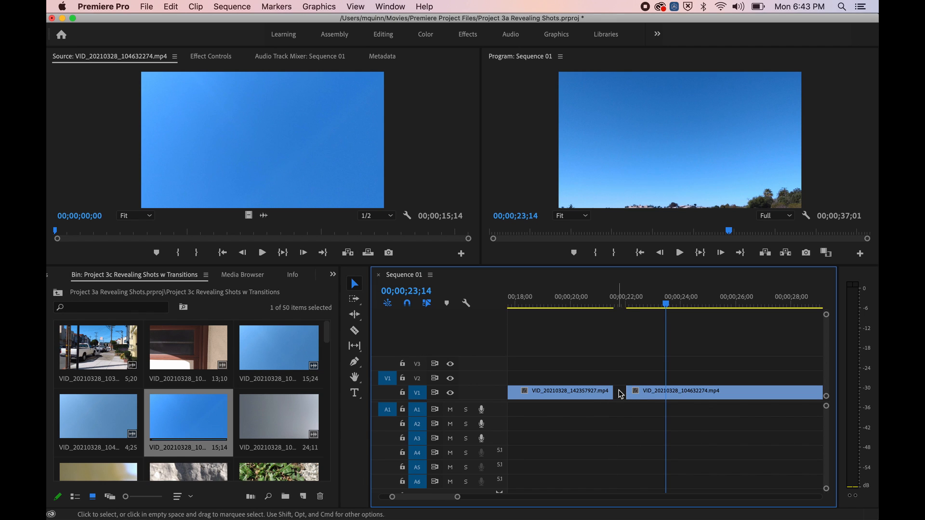
pyautogui.moveTo(695, 391); pyautogui.dragTo(690, 393)
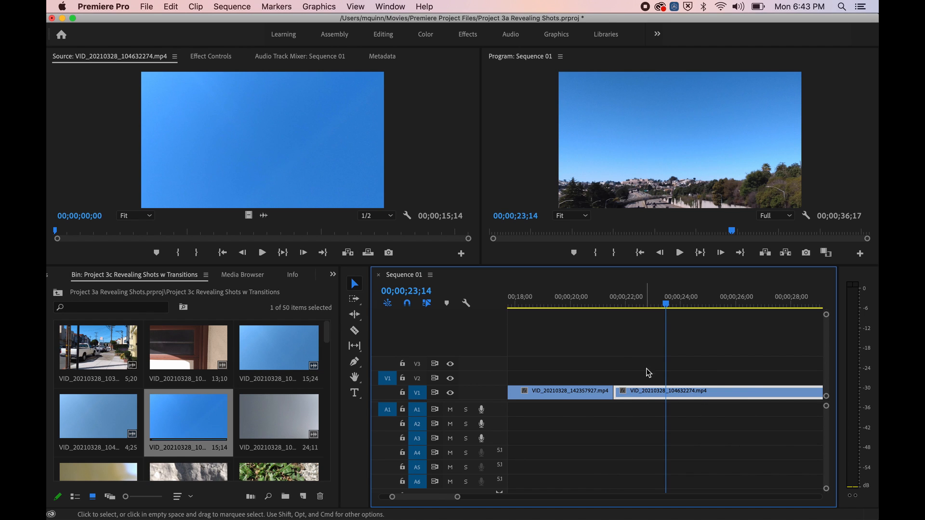
pyautogui.press('\\')
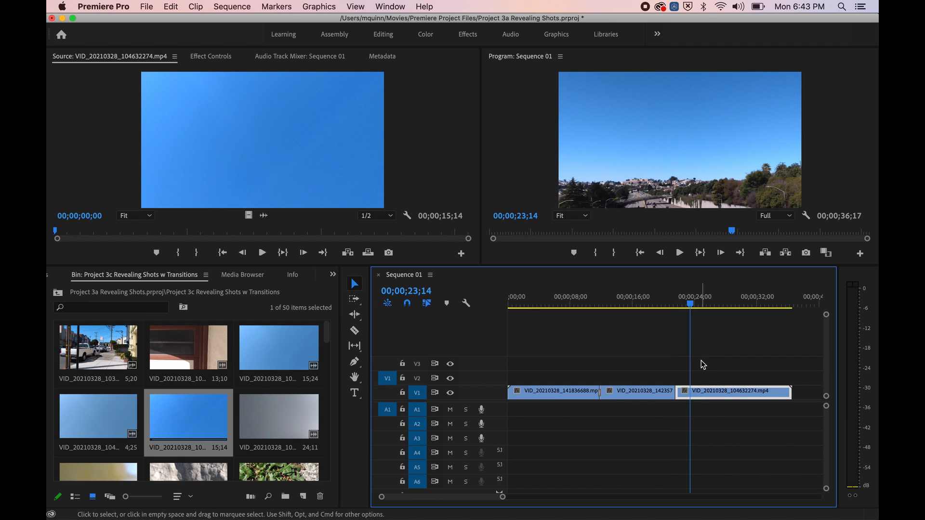
pyautogui.press('super+z')
pyautogui.press('super+z')
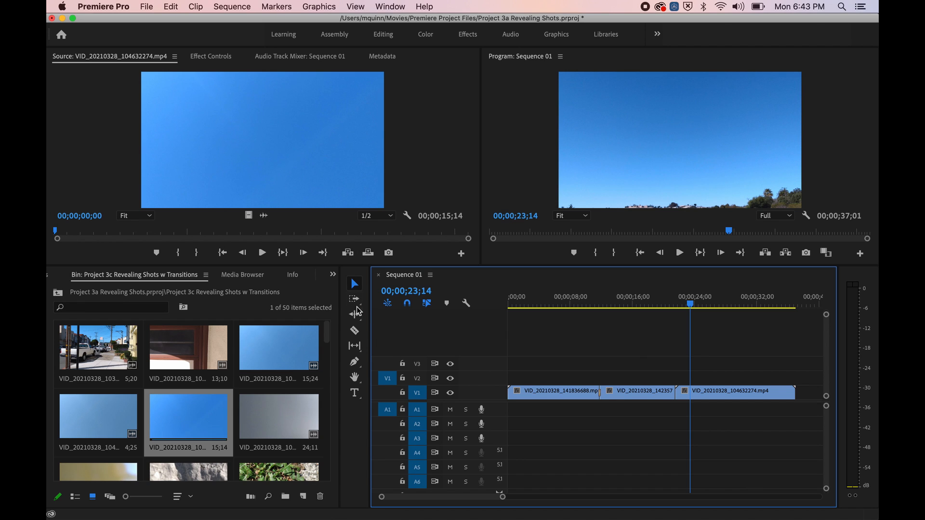
# - Ripple-trim the start of VID_20210328_104632274.mp4 on V1 by about 25 frames with the Ripple Edit Tool
pyautogui.click(354, 316)
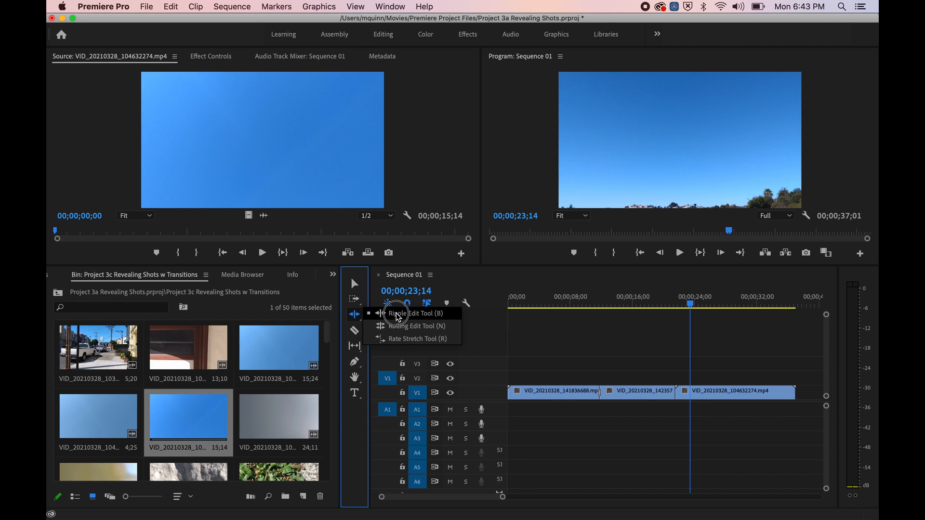
pyautogui.click(411, 314)
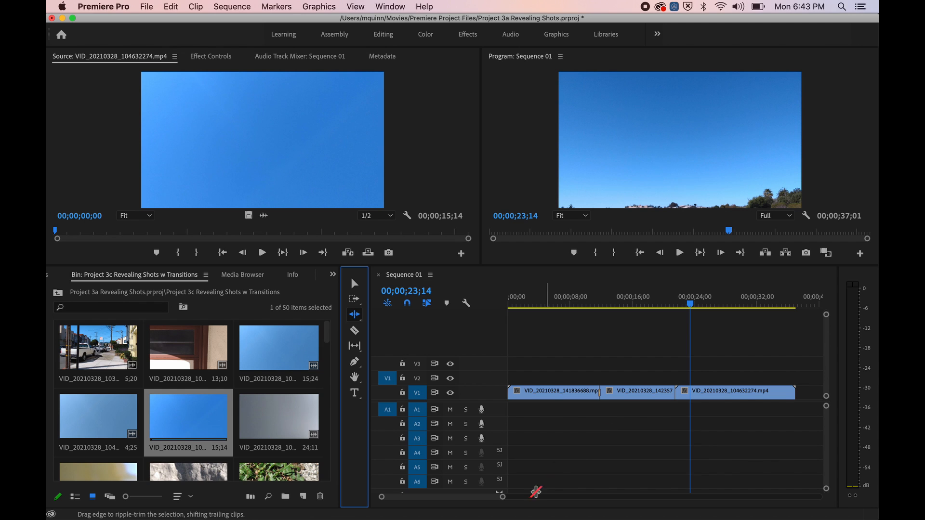
pyautogui.moveTo(691, 304); pyautogui.dragTo(721, 306)
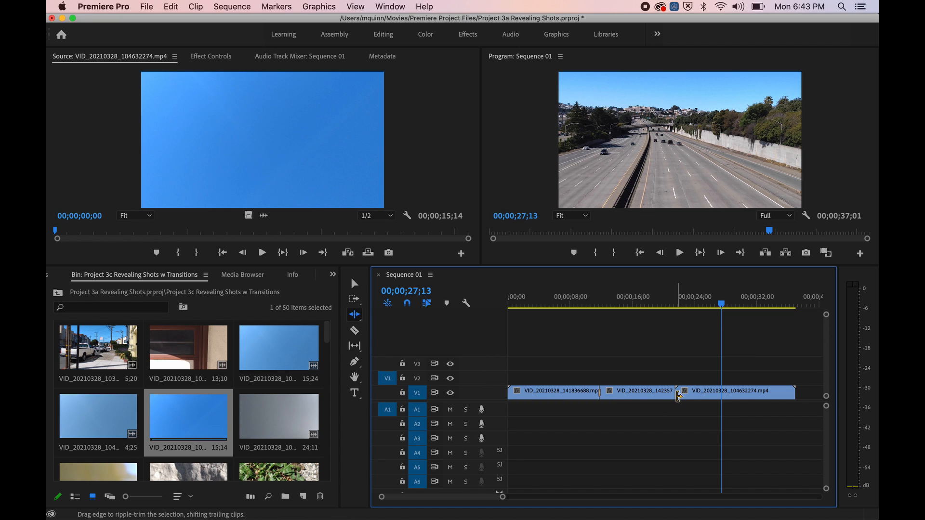
pyautogui.moveTo(679, 396); pyautogui.dragTo(685, 395)
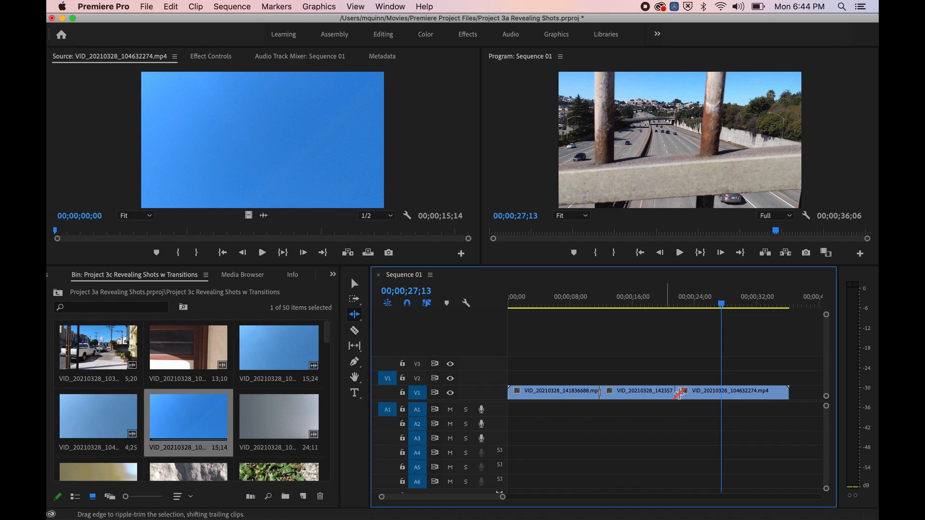
# - Apply a Cross Dissolve to the cut between VID_20210328_142357927.mp4 and VID_20210328_104632274.mp4 on V1
pyautogui.moveTo(721, 306); pyautogui.dragTo(672, 319)
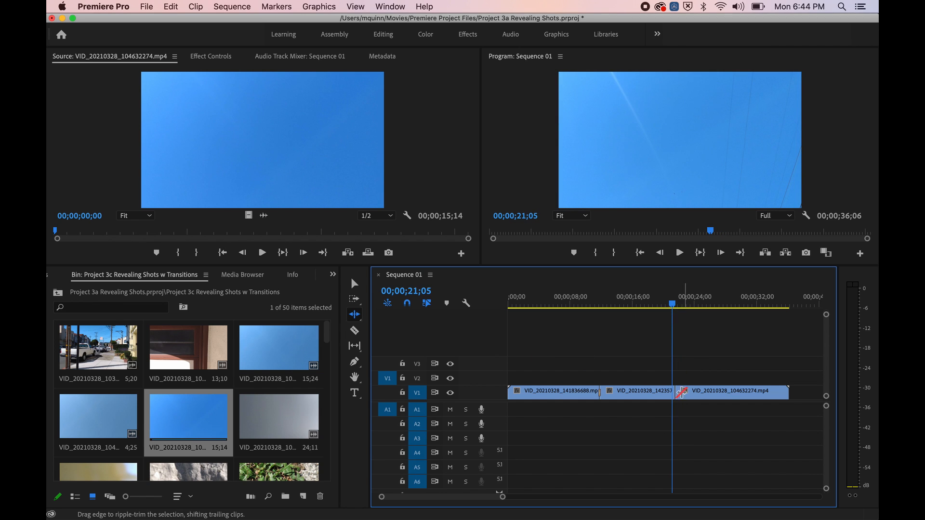
pyautogui.click(332, 275)
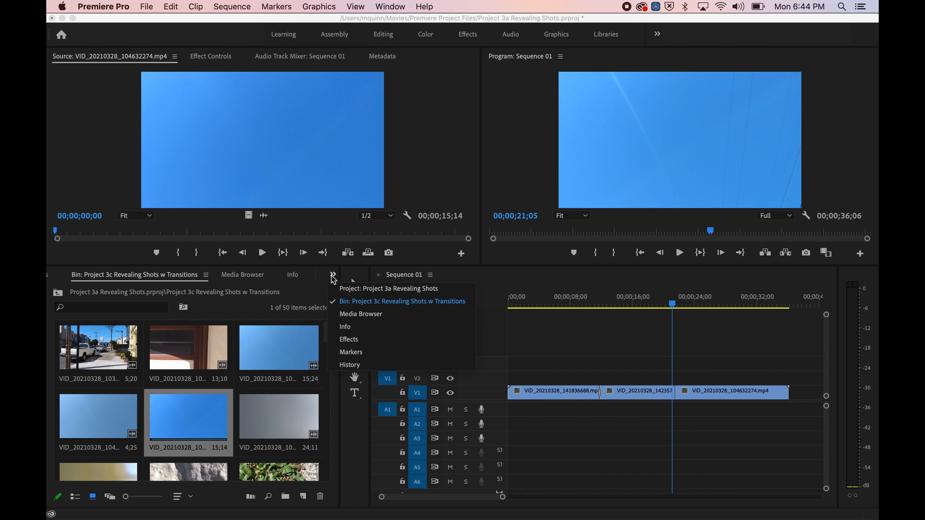
pyautogui.click(348, 339)
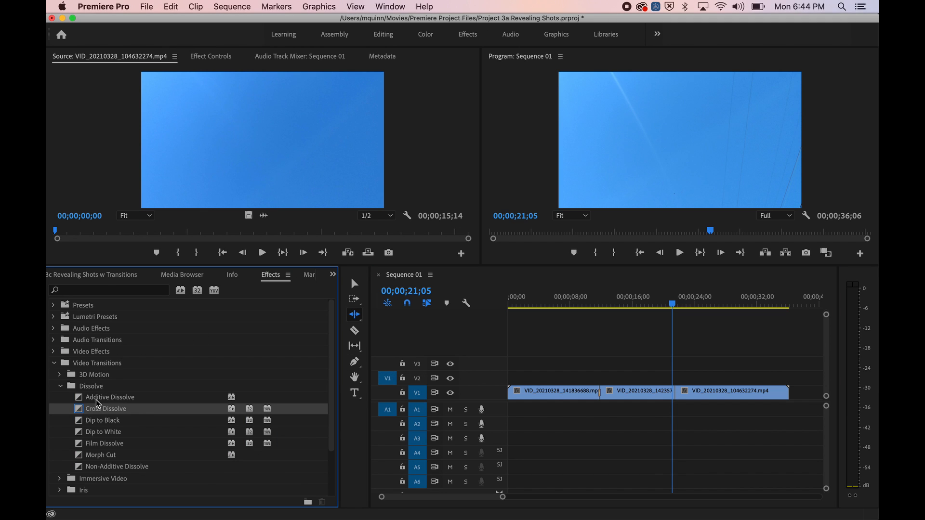
pyautogui.moveTo(98, 403)
pyautogui.mouseDown()
pyautogui.moveTo(554, 407)
pyautogui.moveTo(544, 411)
pyautogui.moveTo(674, 395)
pyautogui.mouseUp()
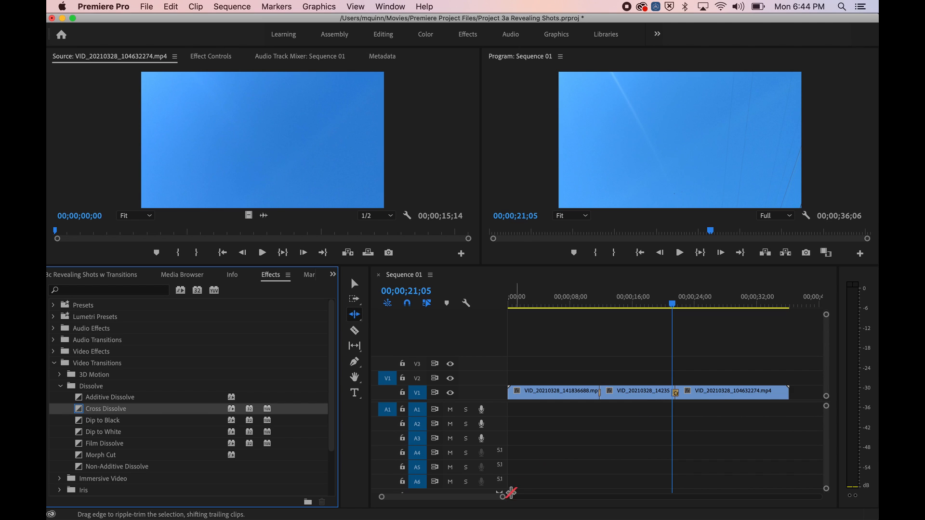
# - Shorten the new Cross Dissolve at both ends to about half a second with the Selection Tool
pyautogui.moveTo(510, 494); pyautogui.dragTo(464, 498)
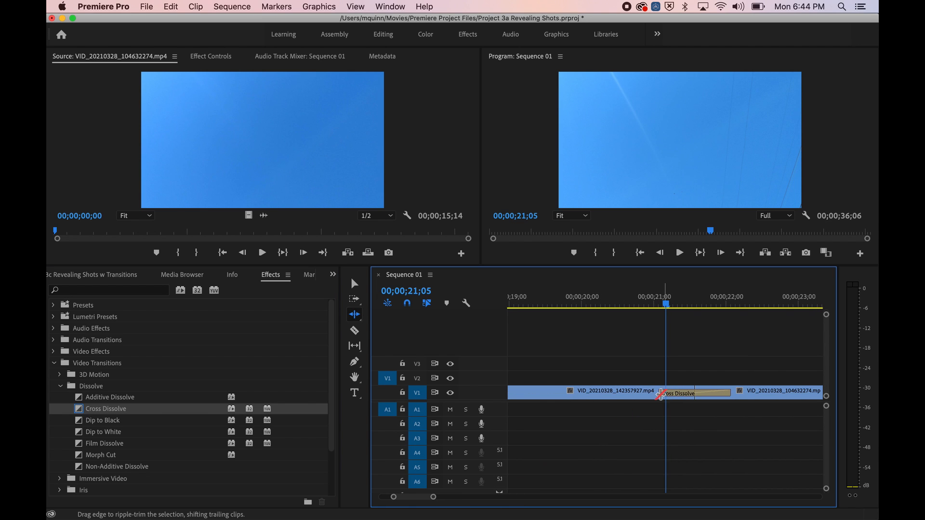
pyautogui.click(354, 286)
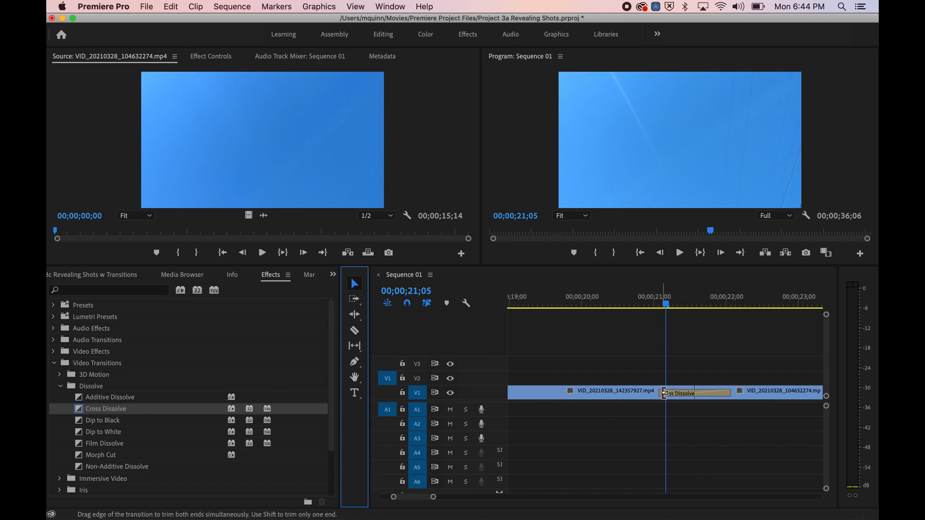
pyautogui.moveTo(664, 394); pyautogui.dragTo(672, 394)
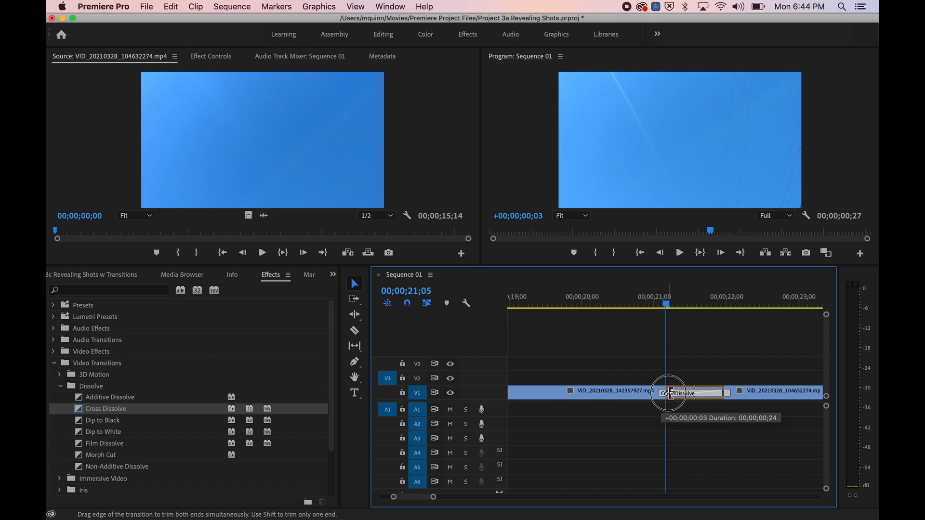
# - Play the sequence repeatedly from about 00;00;20;00 through the shortened second Cross Dissolve into the highway shot
pyautogui.moveTo(667, 302); pyautogui.dragTo(559, 302)
pyautogui.press('space')
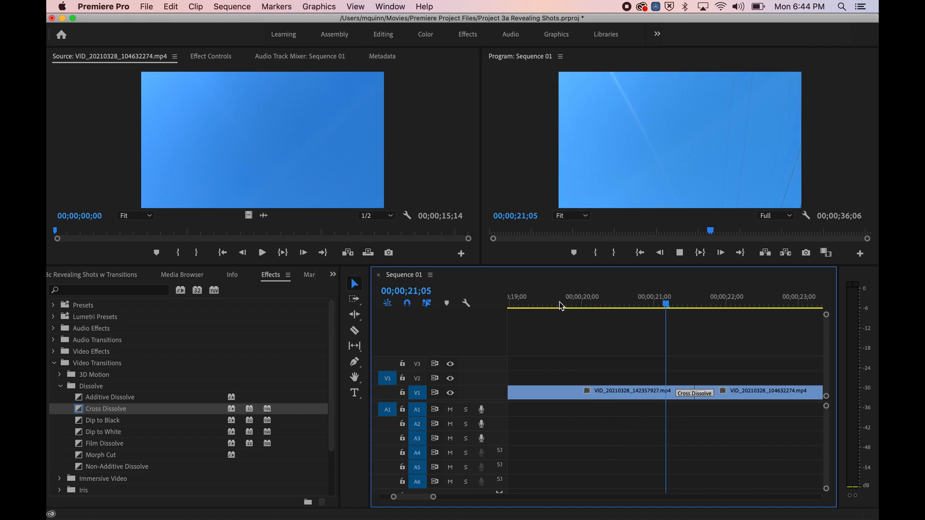
pyautogui.press('space')
pyautogui.press('space')
pyautogui.click(544, 304)
pyautogui.scroll(5, 546, 308)
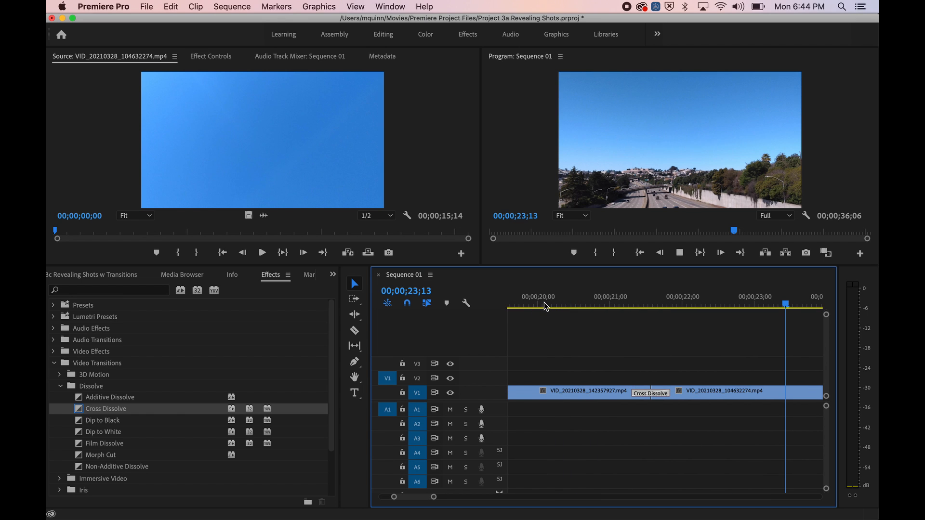
pyautogui.press('space')
pyautogui.press('space')
pyautogui.scroll(4, 551, 323)
pyautogui.click(545, 300)
pyautogui.press('space')
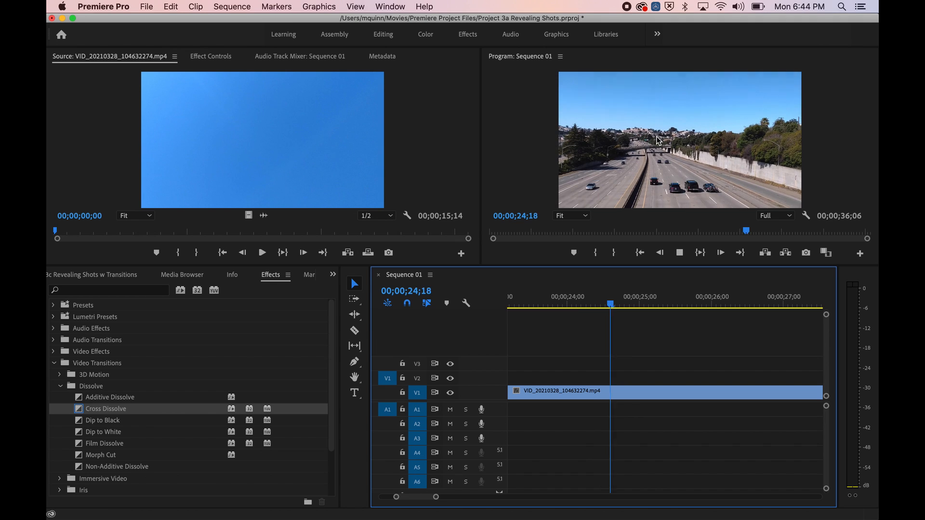
pyautogui.press('space')
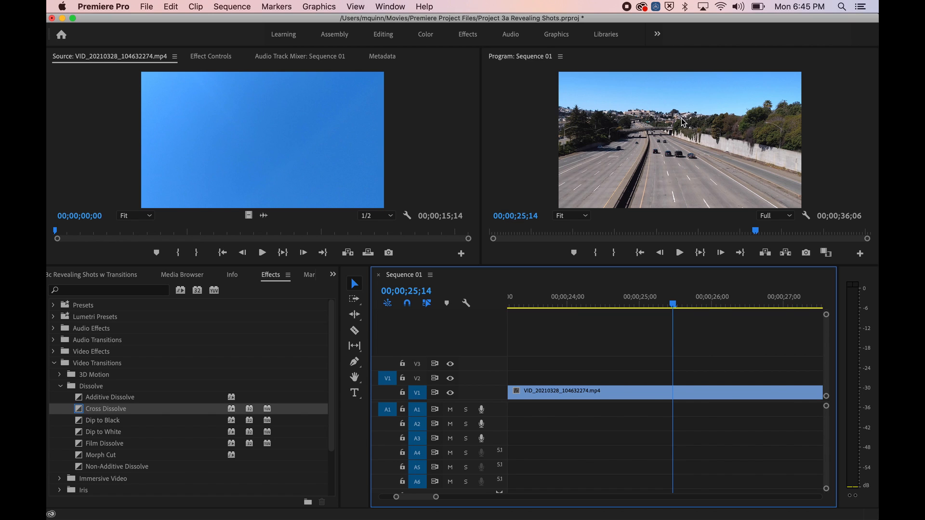
# - Fit the whole sequence in the timeline and scrub back to 00;00;07;11
pyautogui.press('\\')
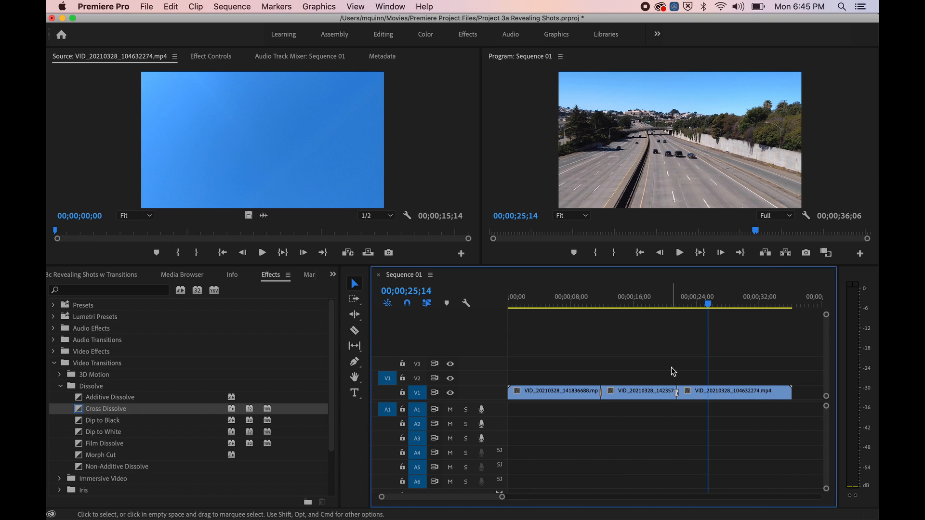
pyautogui.moveTo(708, 306); pyautogui.dragTo(568, 310)
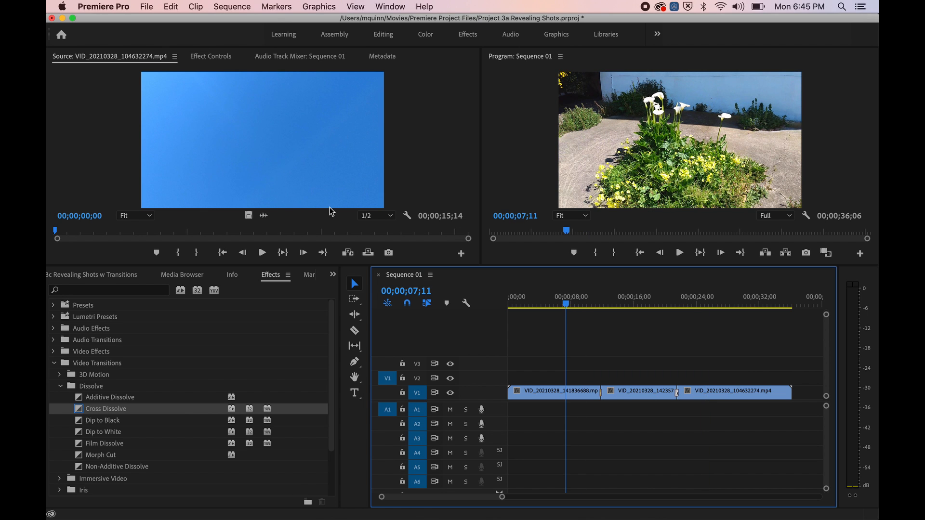
# - Save the Project 3a Revealing Shots project under its existing name
pyautogui.click(146, 6)
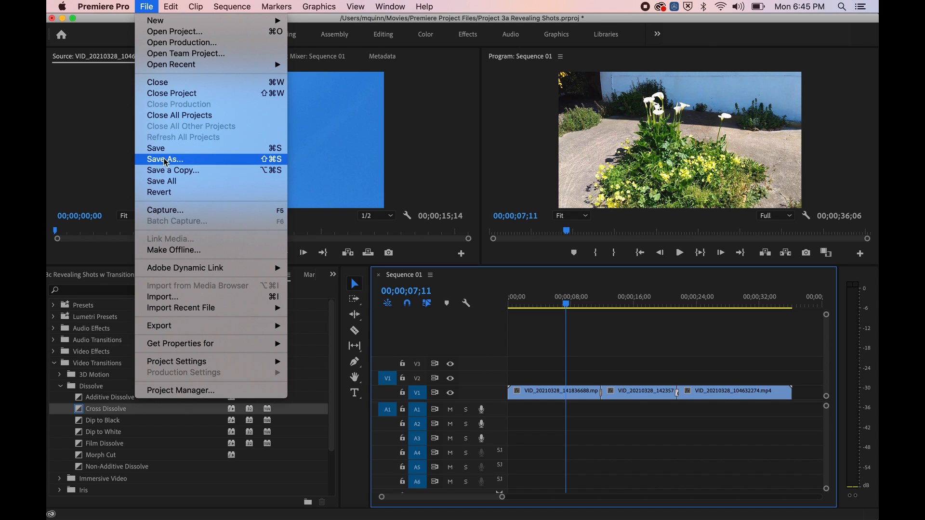
pyautogui.click(159, 147)
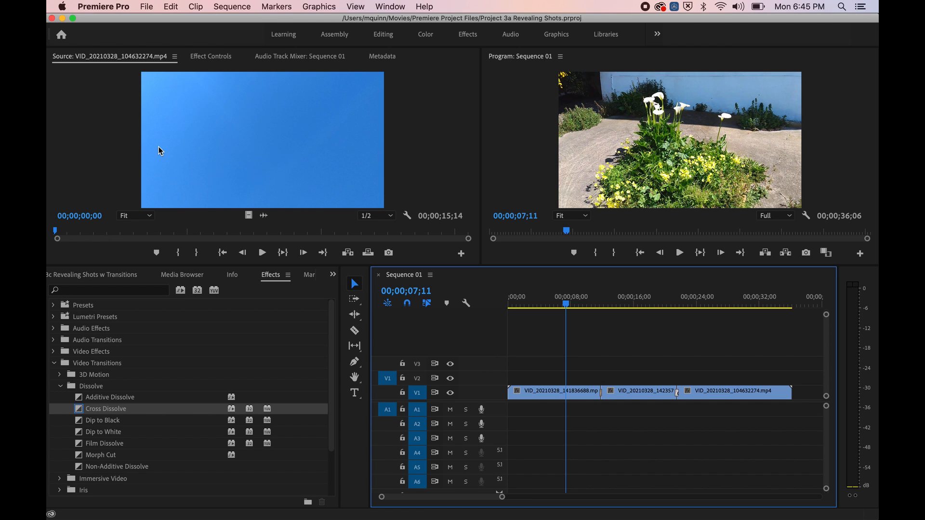
pyautogui.click(146, 6)
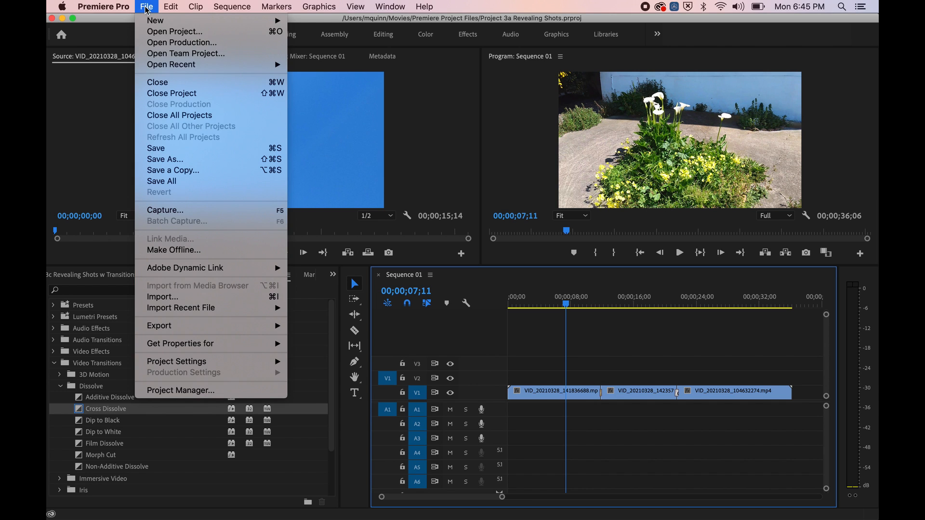
pyautogui.click(156, 153)
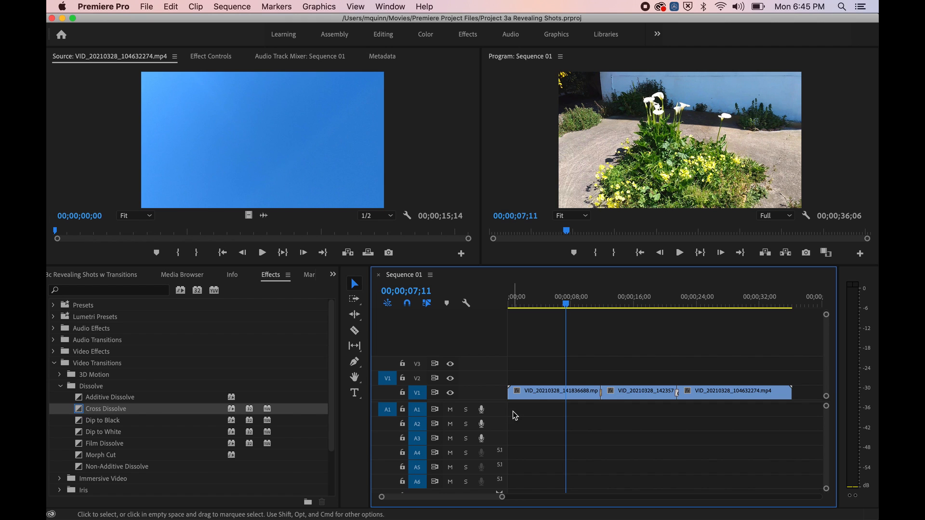
# - Open 09 Blown A Wish.m4a from the project's top level and place it on A1 at the sequence start
pyautogui.click(81, 275)
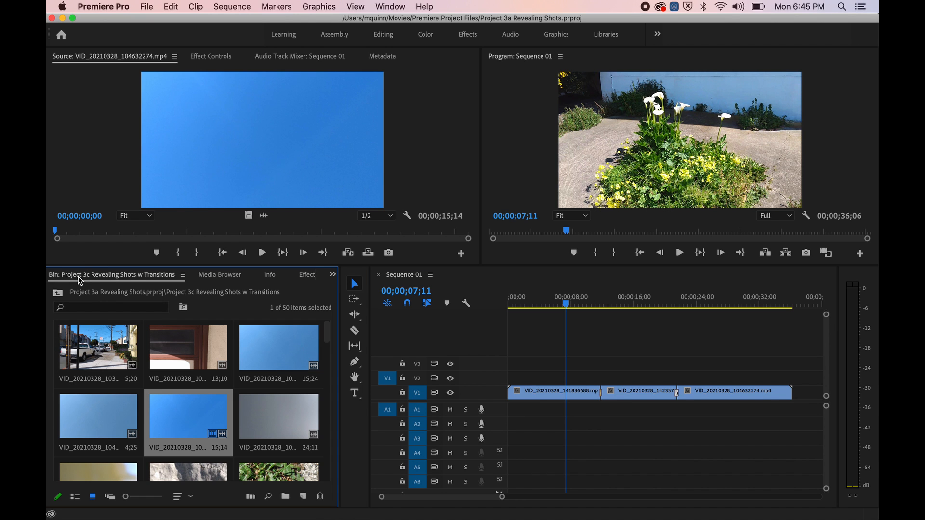
pyautogui.click(58, 293)
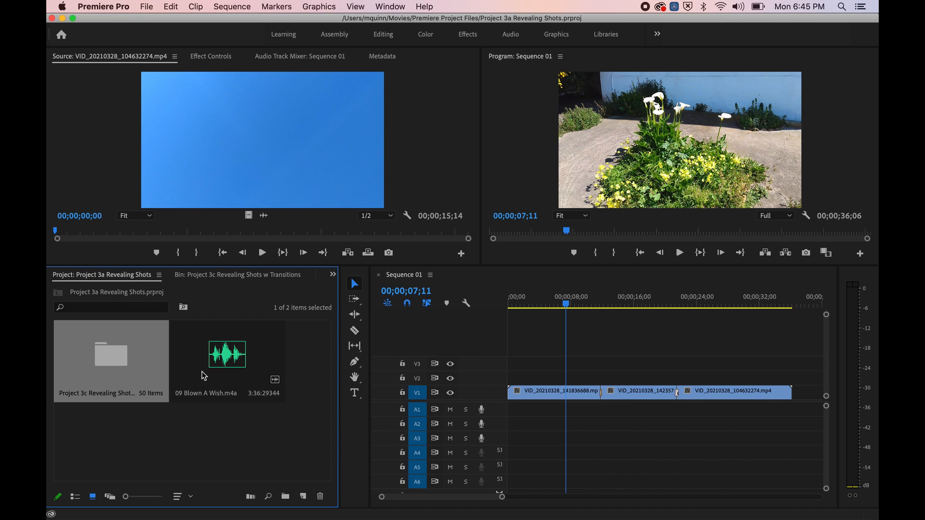
pyautogui.doubleClick(224, 364)
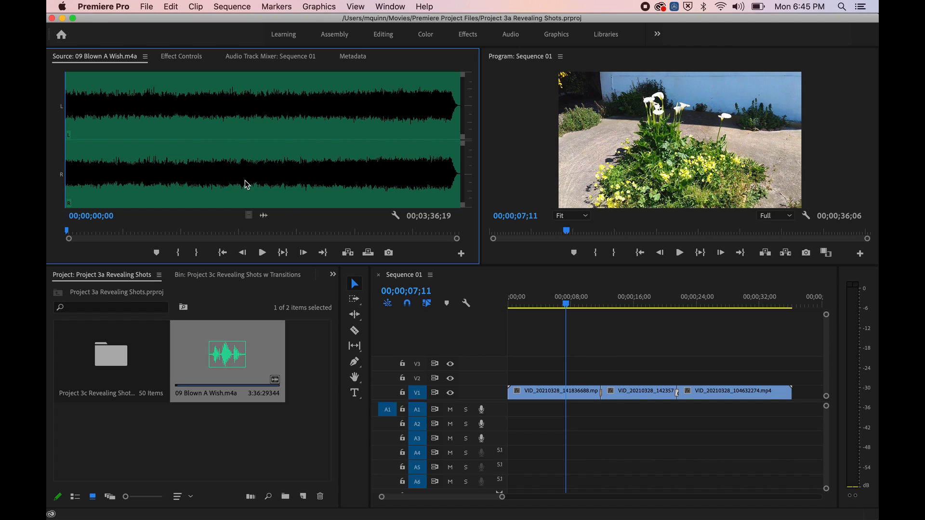
pyautogui.moveTo(249, 156); pyautogui.dragTo(502, 408)
# - Play the sequence from its beginning to hear the music under the first clip
pyautogui.moveTo(566, 304); pyautogui.dragTo(461, 307)
pyautogui.press('space')
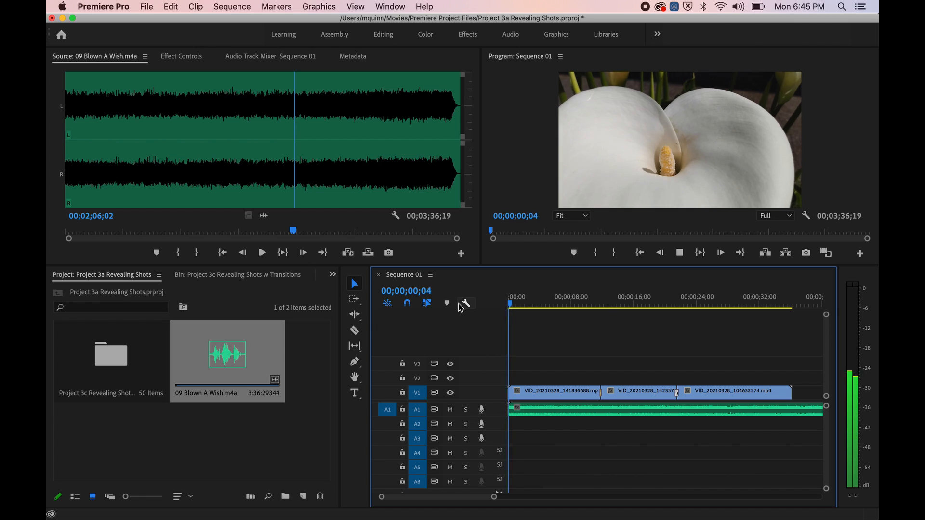
pyautogui.press('space')
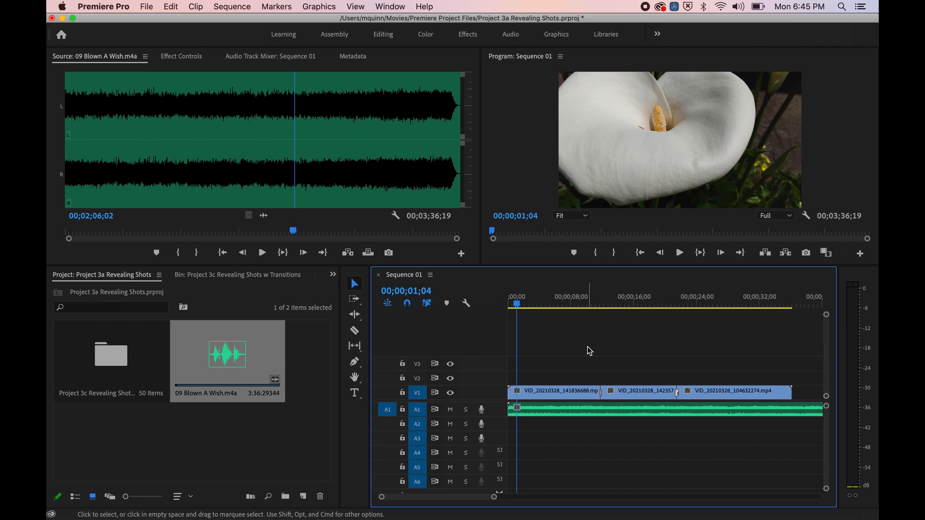
pyautogui.press('space')
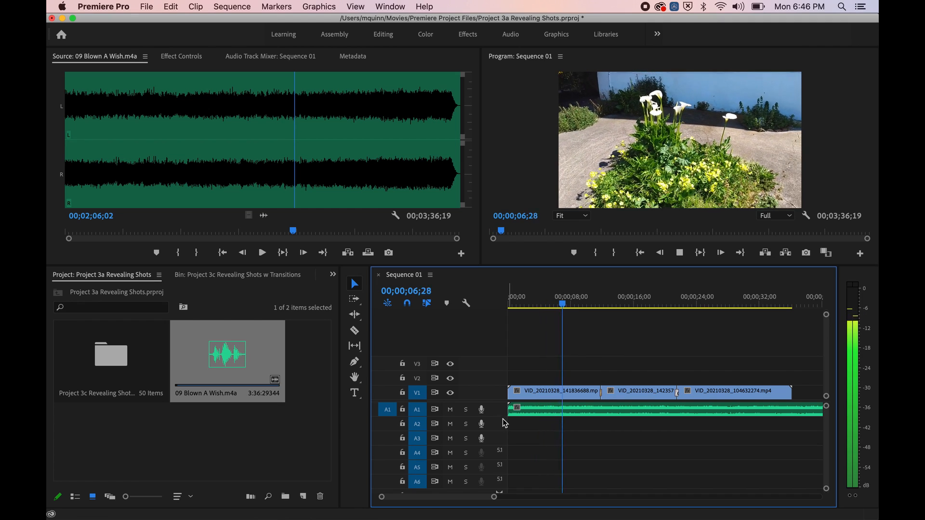
# - Increase the heights of tracks A1 and V1 to show the audio waveform and the video thumbnails
pyautogui.moveTo(503, 418); pyautogui.dragTo(503, 441)
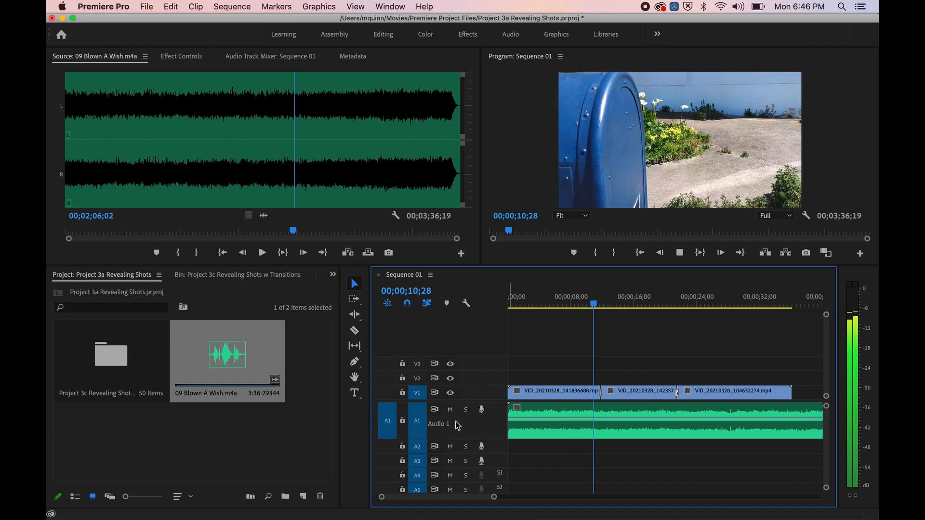
pyautogui.press('space')
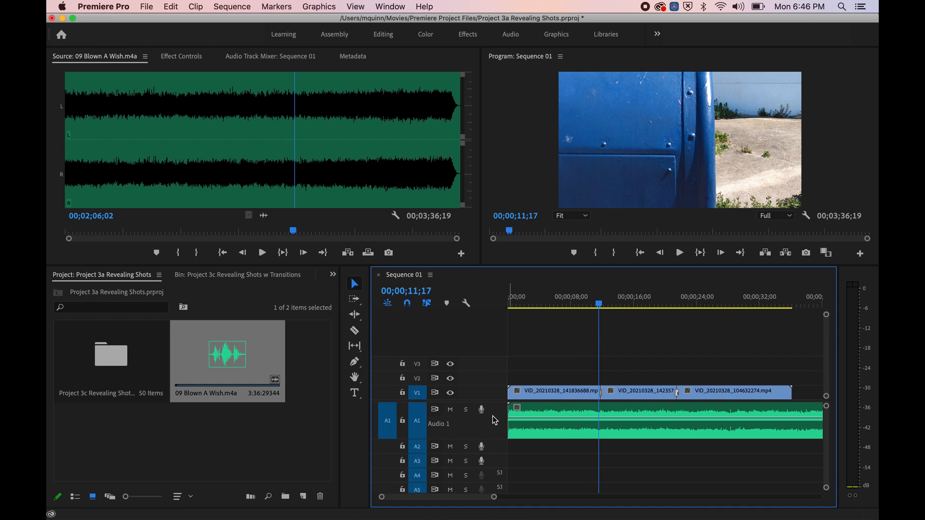
pyautogui.moveTo(498, 438)
pyautogui.mouseDown()
pyautogui.moveTo(497, 416)
pyautogui.moveTo(492, 452)
pyautogui.mouseUp()
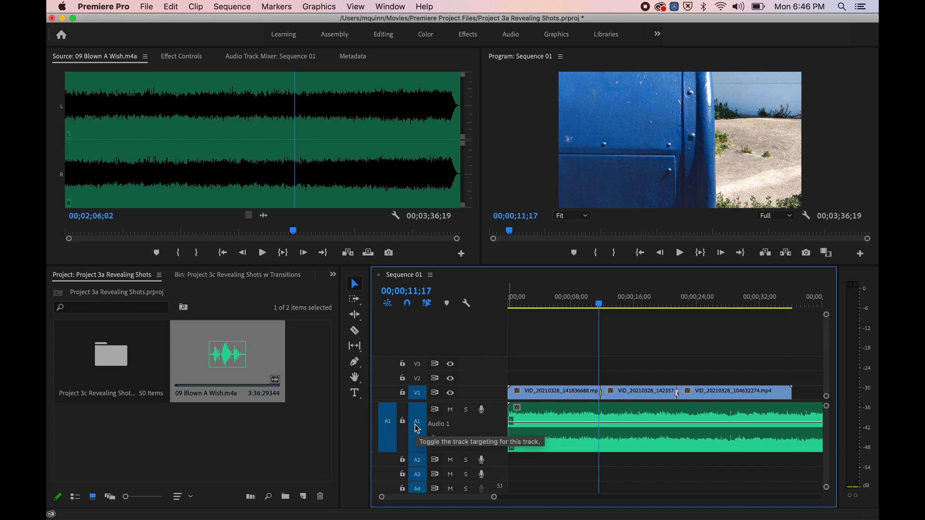
pyautogui.moveTo(486, 452); pyautogui.dragTo(488, 431)
pyautogui.moveTo(495, 387); pyautogui.dragTo(495, 366)
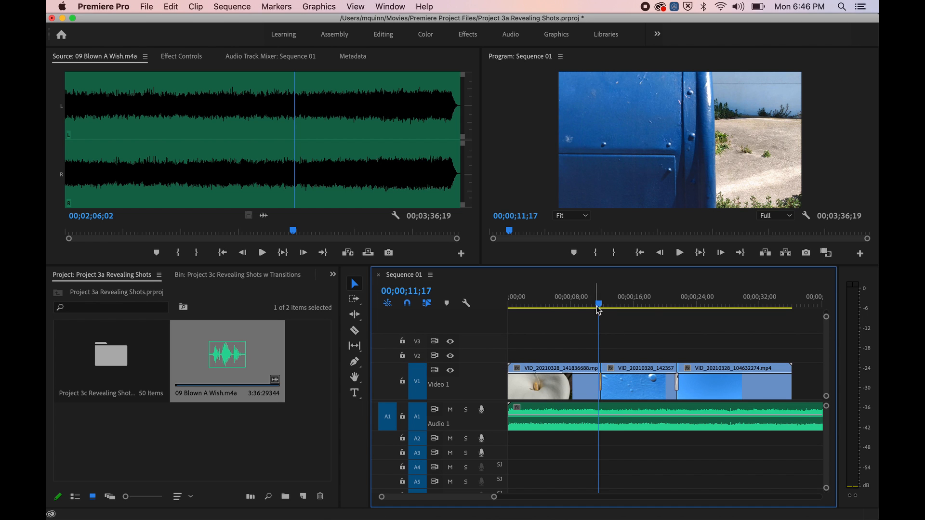
# - Scrub back to 00;00;05;05 in the flower shot and play briefly with the music
pyautogui.moveTo(598, 310); pyautogui.dragTo(555, 304)
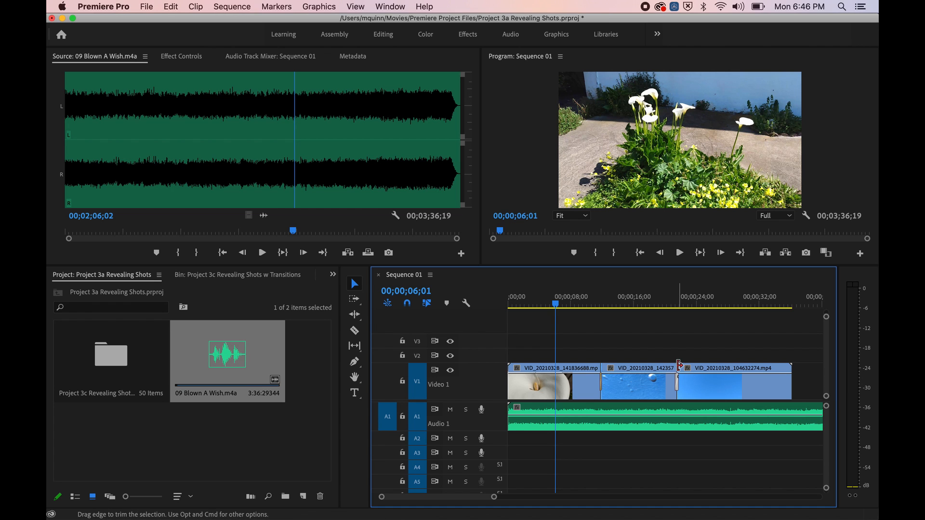
pyautogui.moveTo(563, 310)
pyautogui.mouseDown()
pyautogui.moveTo(644, 306)
pyautogui.moveTo(549, 311)
pyautogui.mouseUp()
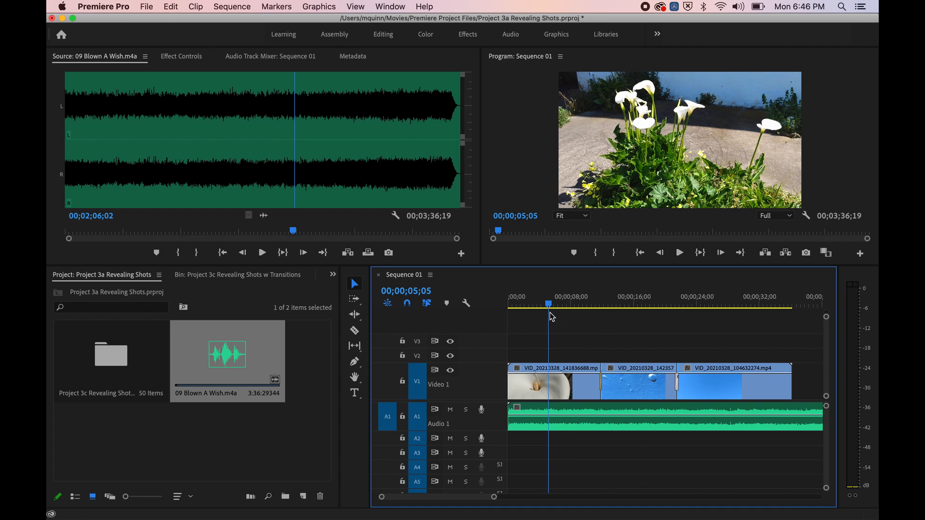
pyautogui.press('space')
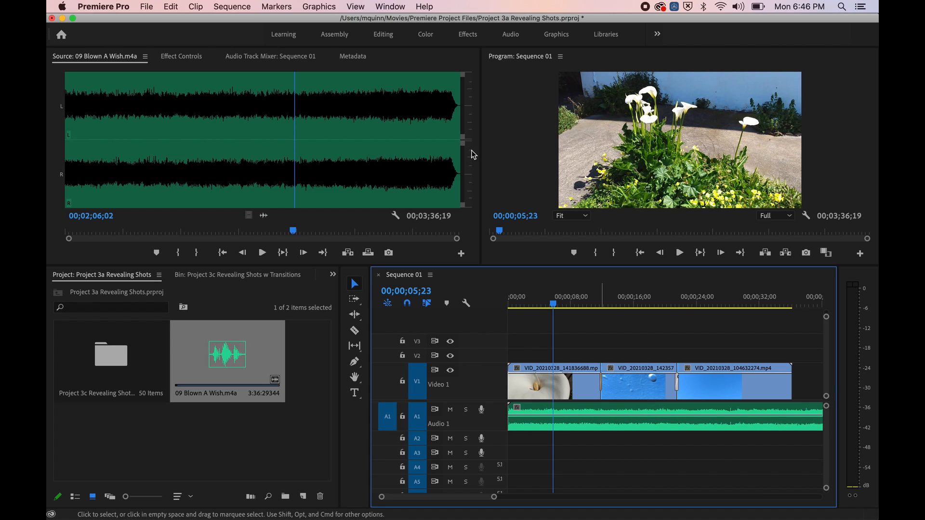
# - Open the project's file commands
pyautogui.click(147, 7)
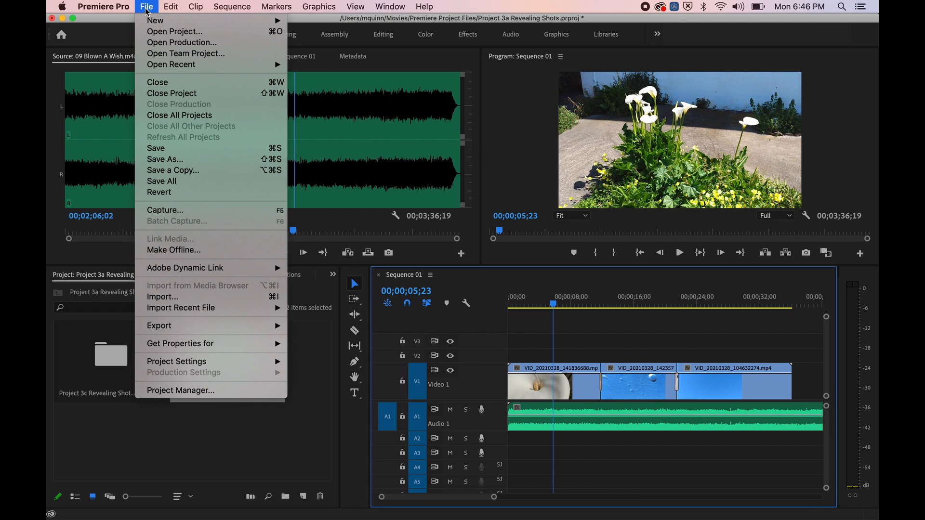